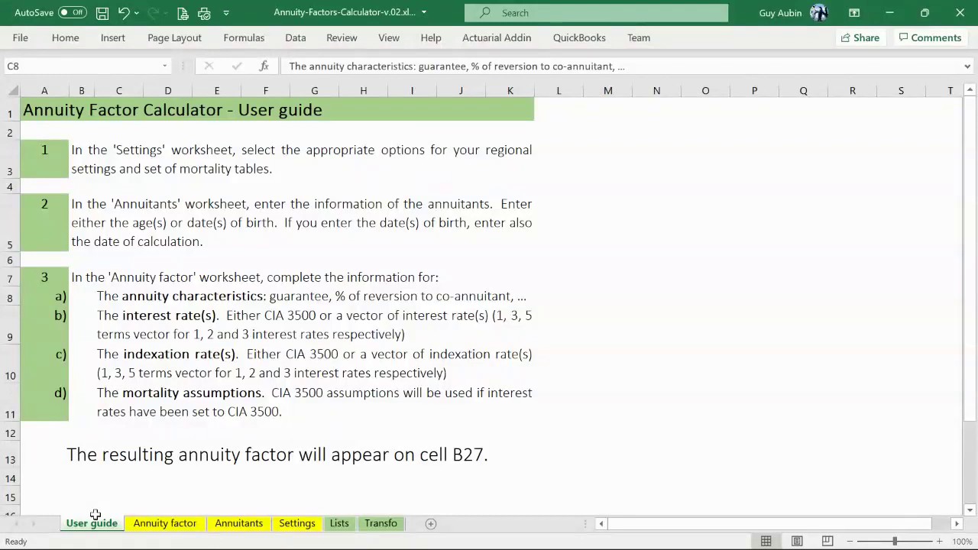
# Step: Set the regional settings on the Settings worksheet to Français
pyautogui.click(297, 523)
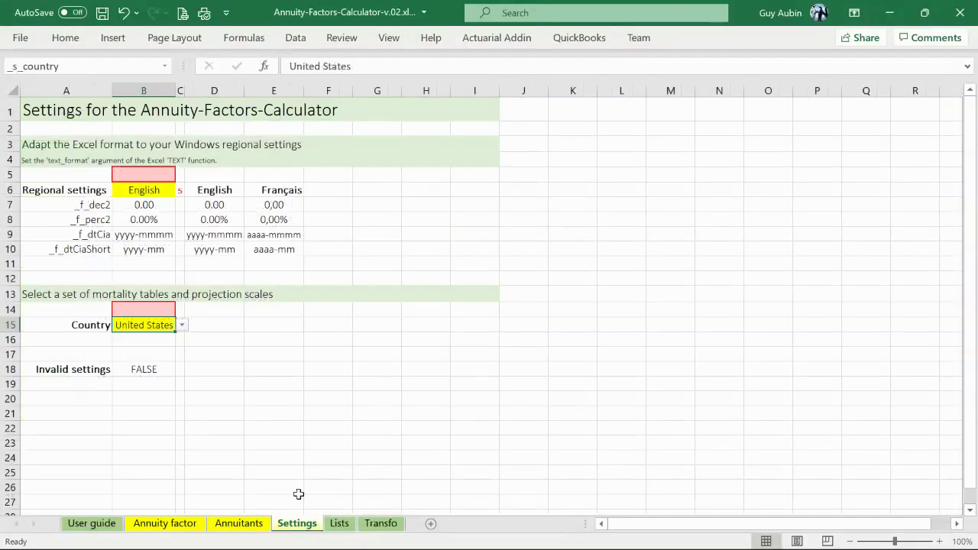
pyautogui.click(158, 194)
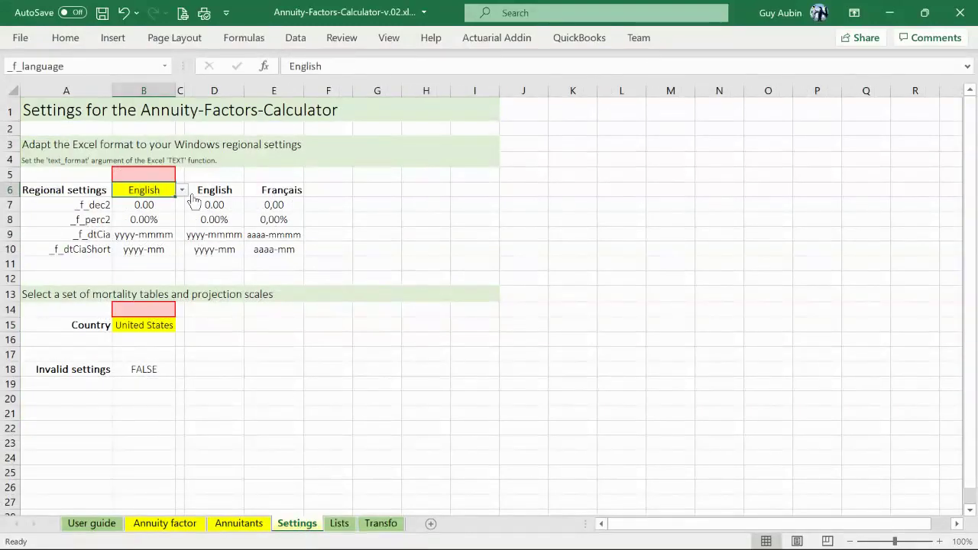
pyautogui.click(184, 191)
pyautogui.click(143, 210)
# Step: Try Canada as the country for the mortality tables and projection scales, and restore United States
pyautogui.click(164, 326)
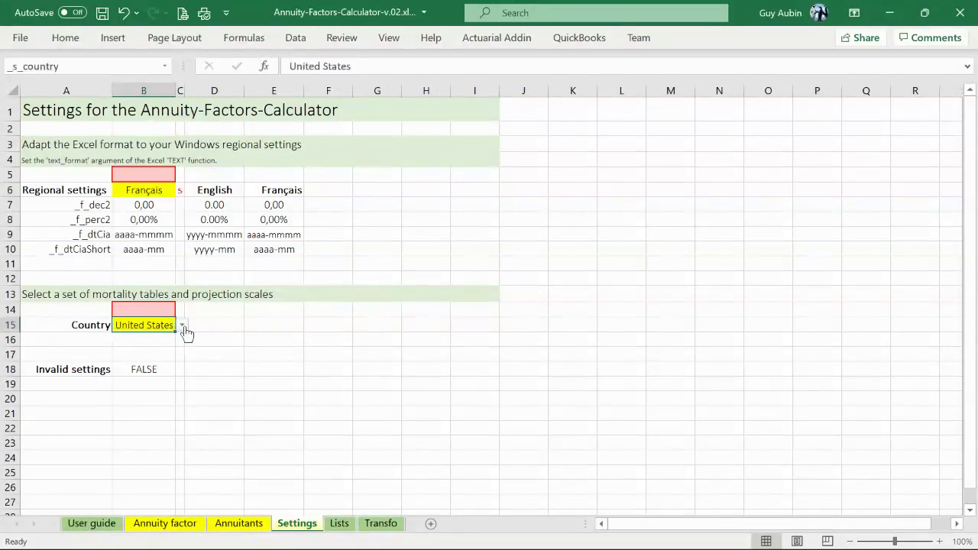
pyautogui.click(182, 326)
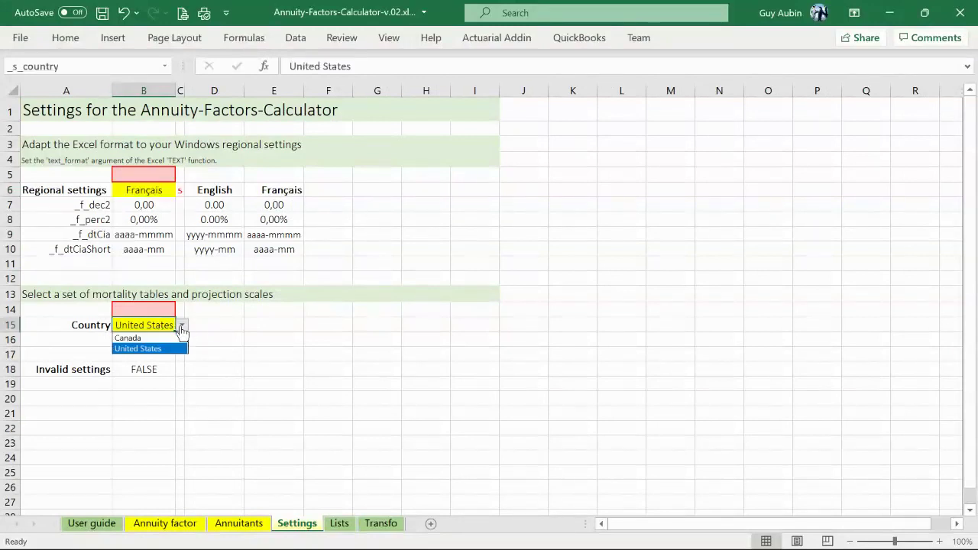
pyautogui.click(146, 337)
pyautogui.click(182, 326)
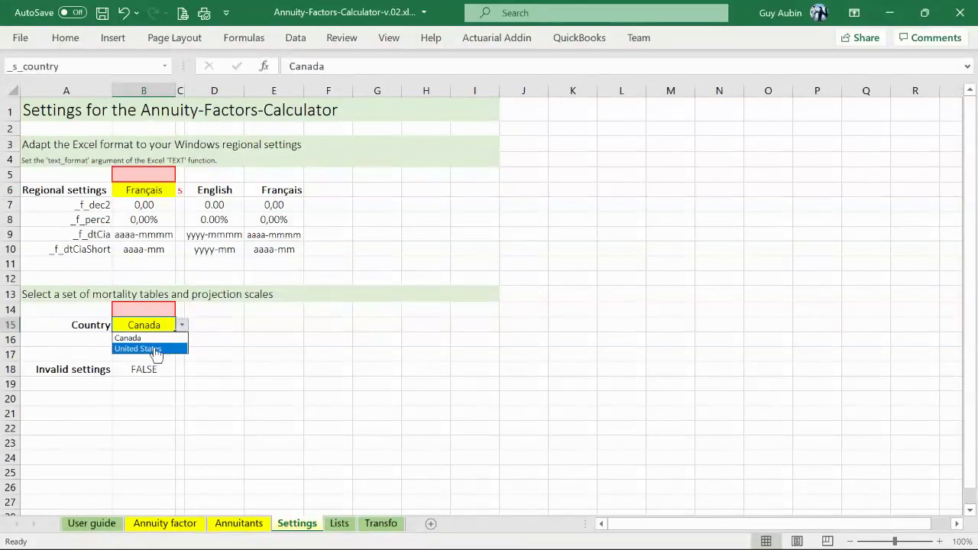
pyautogui.click(149, 347)
# Step: Consult the User guide, and examine how names, ages, sexes, birth dates and calculation dates are filled in on the Annuitants worksheet
pyautogui.click(98, 525)
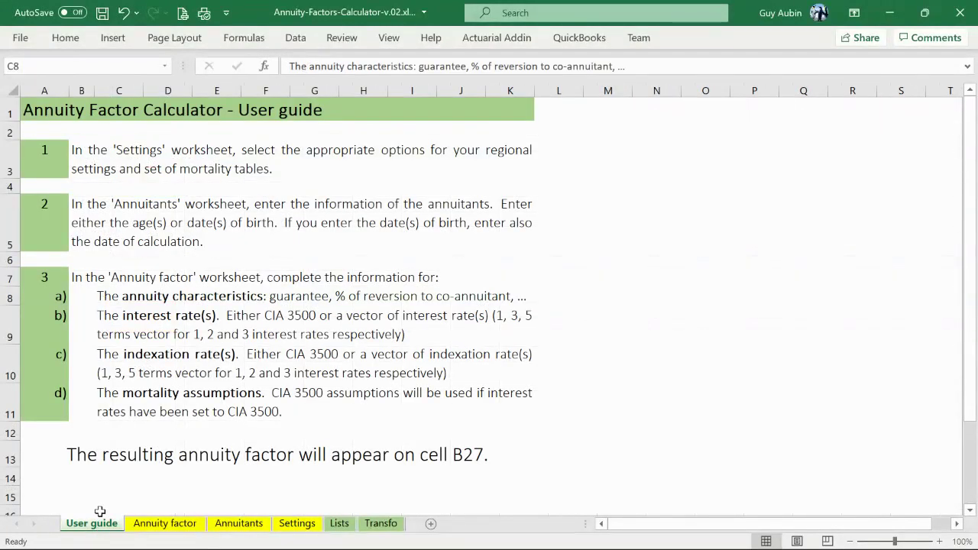
pyautogui.click(252, 529)
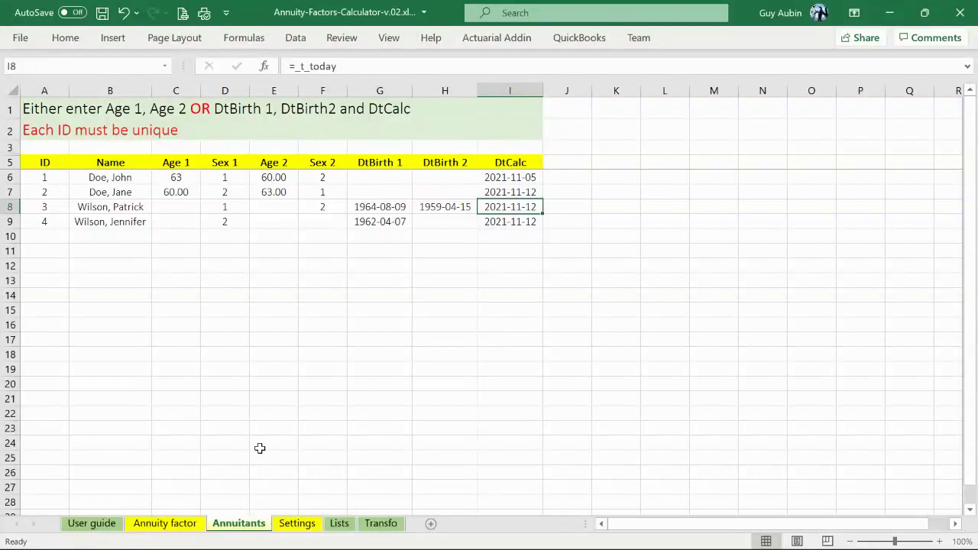
pyautogui.click(125, 178)
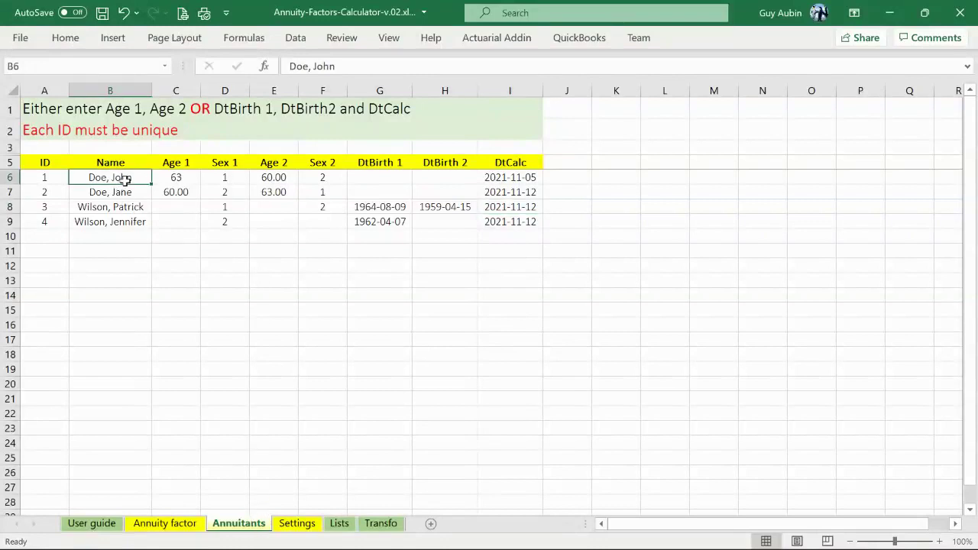
pyautogui.click(189, 178)
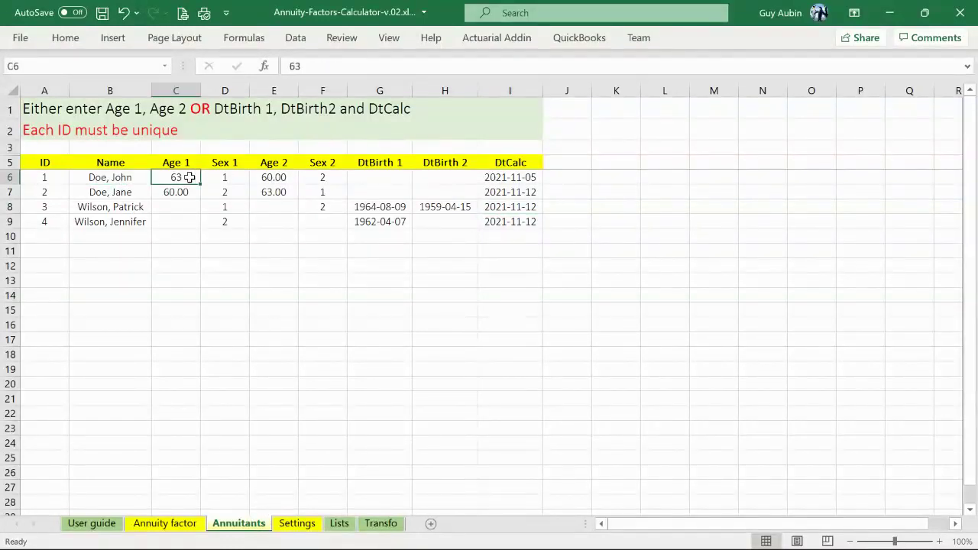
pyautogui.click(221, 177)
pyautogui.click(266, 180)
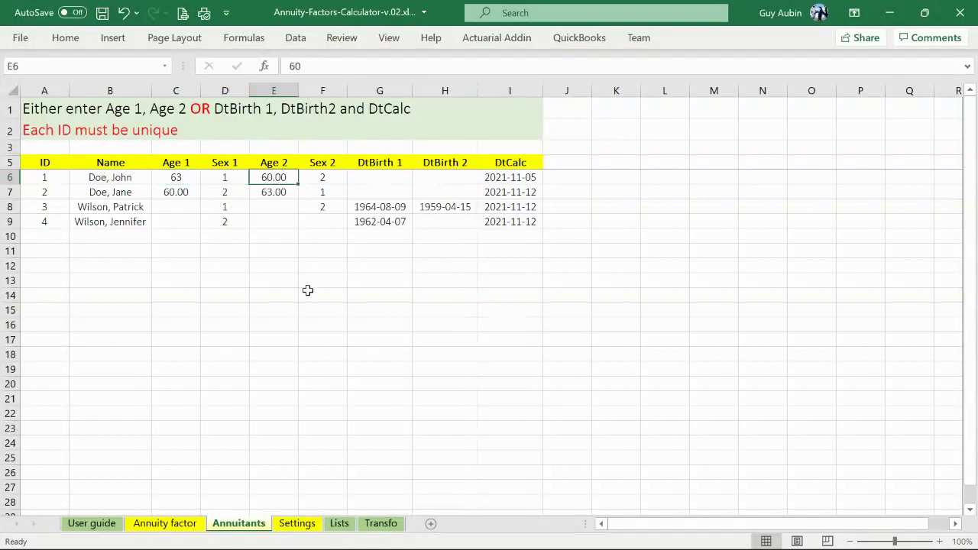
pyautogui.click(327, 179)
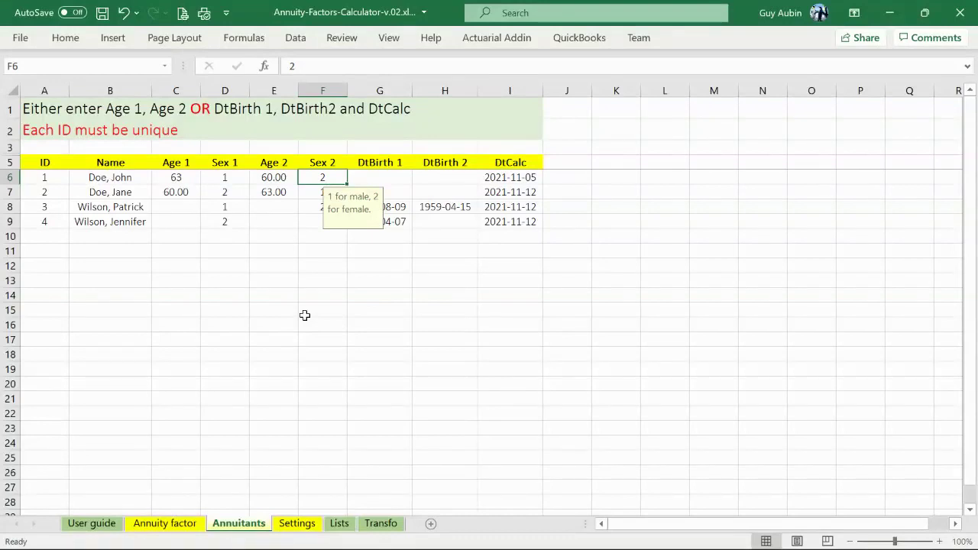
pyautogui.click(181, 182)
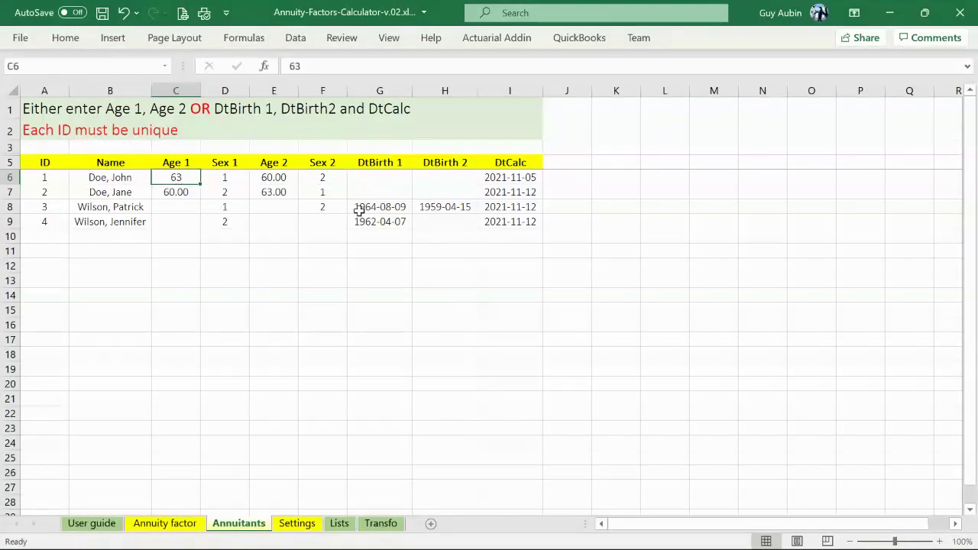
pyautogui.moveTo(382, 208); pyautogui.dragTo(462, 220)
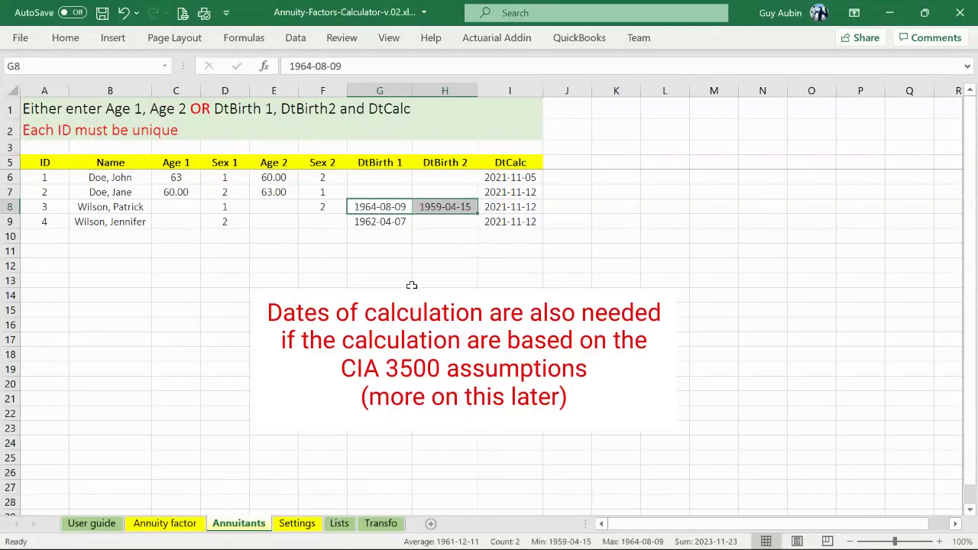
pyautogui.click(518, 208)
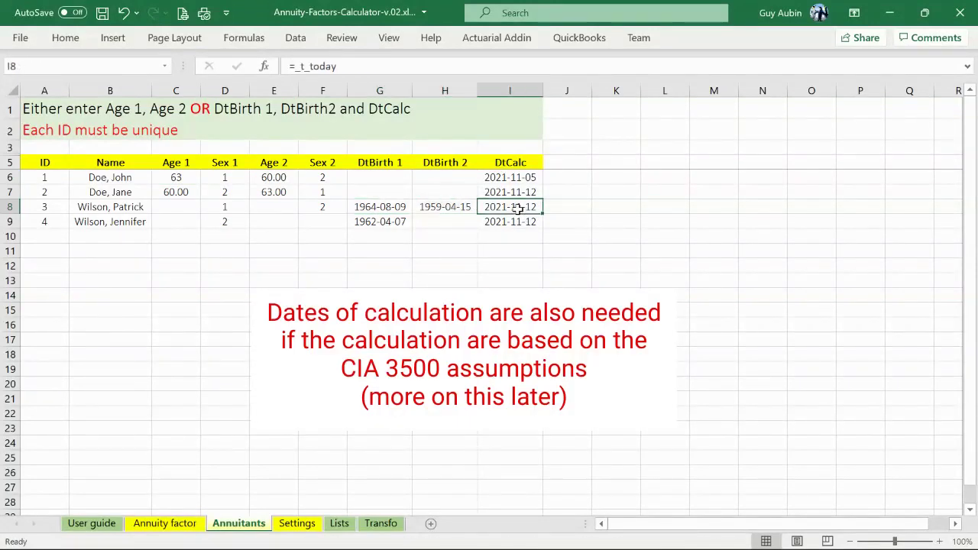
# Step: Check the User guide again, and examine the result cell and the required-input colour legend on the Annuity factor worksheet
pyautogui.click(92, 525)
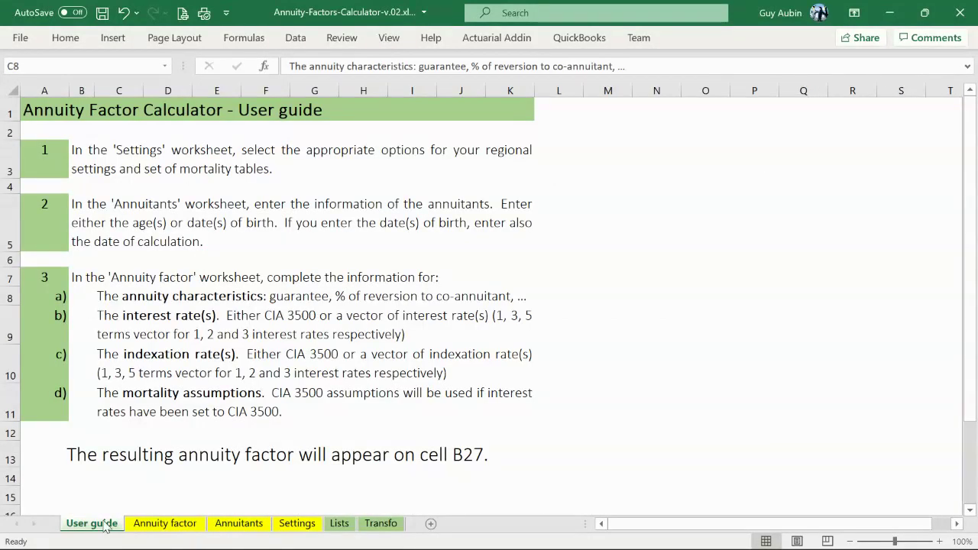
pyautogui.click(162, 525)
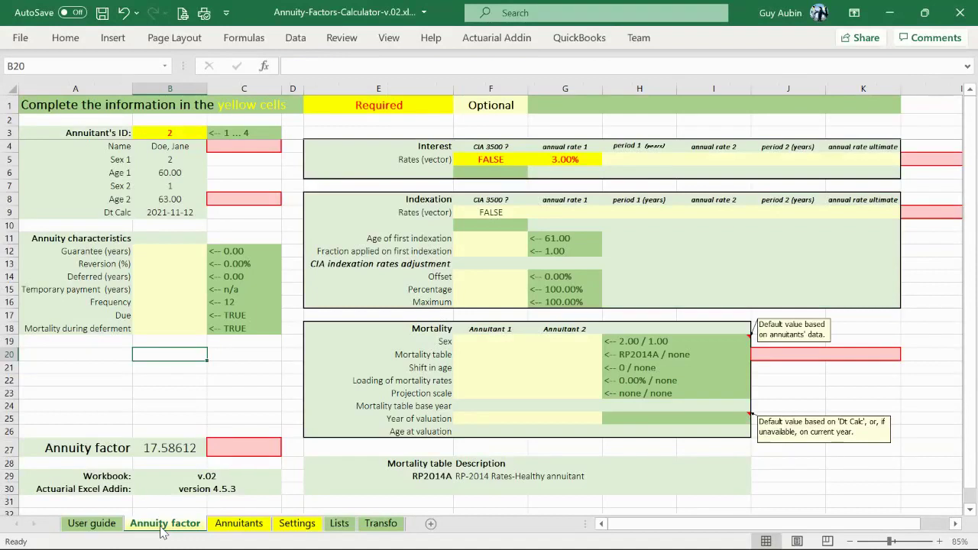
pyautogui.click(167, 451)
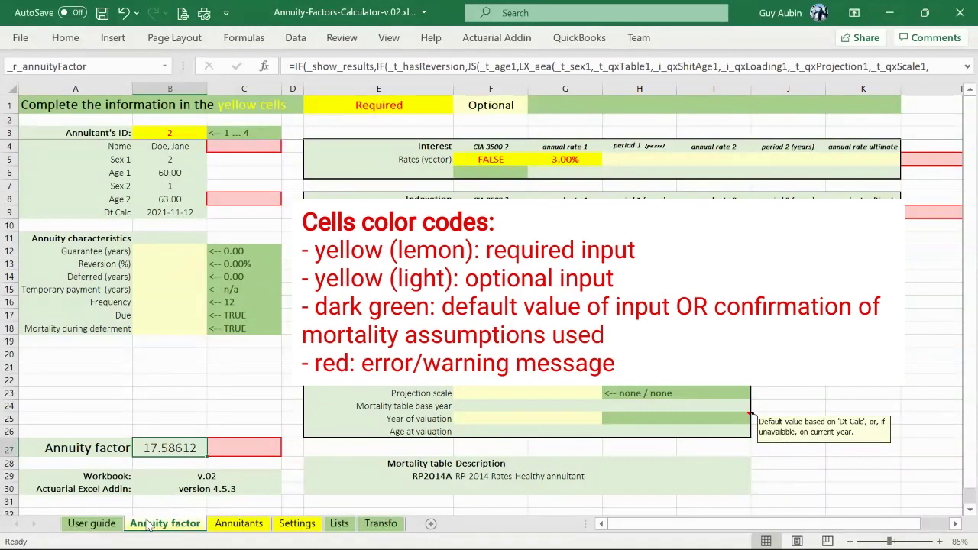
pyautogui.click(343, 109)
# Step: Set the Annuitant's ID on the Annuity factor worksheet to 1, after checking the allowed ID range
pyautogui.click(161, 136)
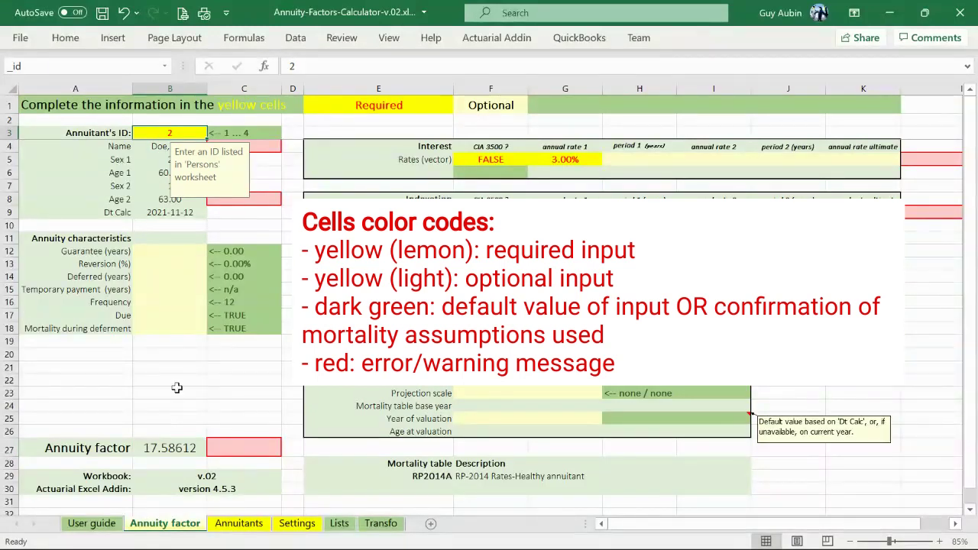
pyautogui.click(248, 132)
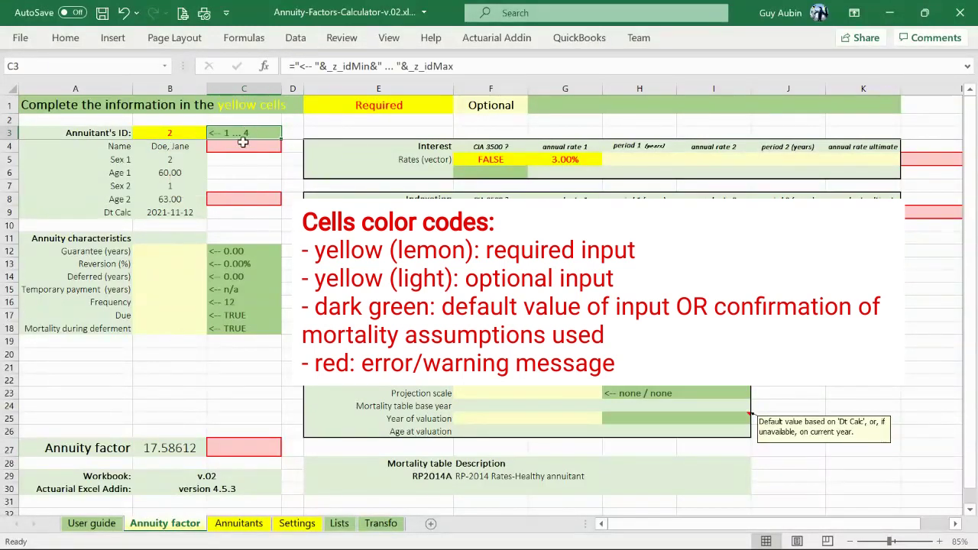
pyautogui.click(170, 132)
pyautogui.write('1')
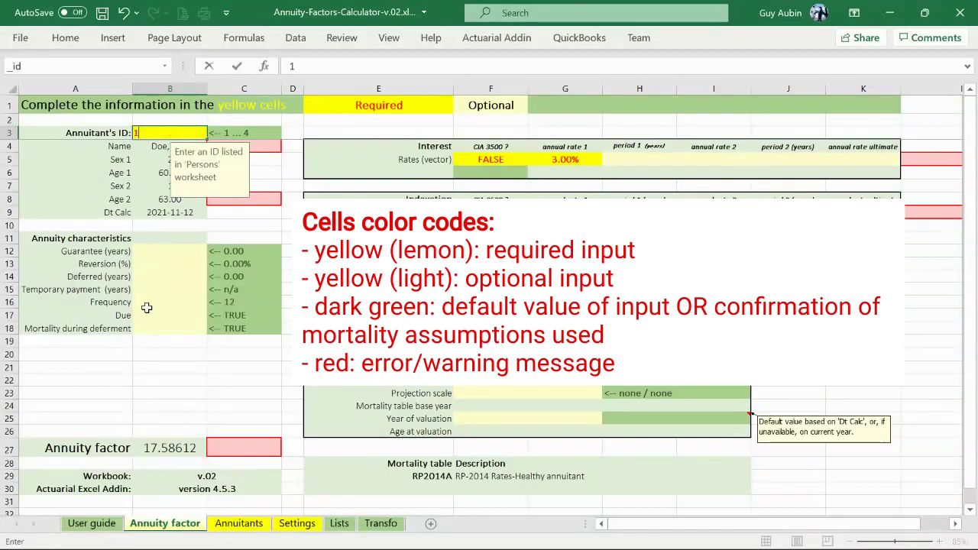
pyautogui.click(144, 365)
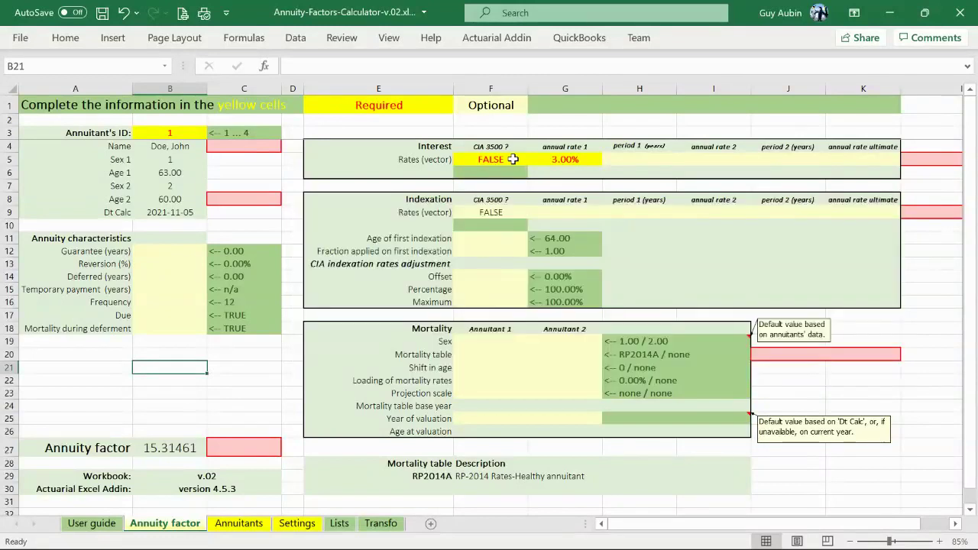
# Step: Extend the interest rates vector with a period 1 of 4 years and an annual rate 2 of 5%
pyautogui.click(512, 159)
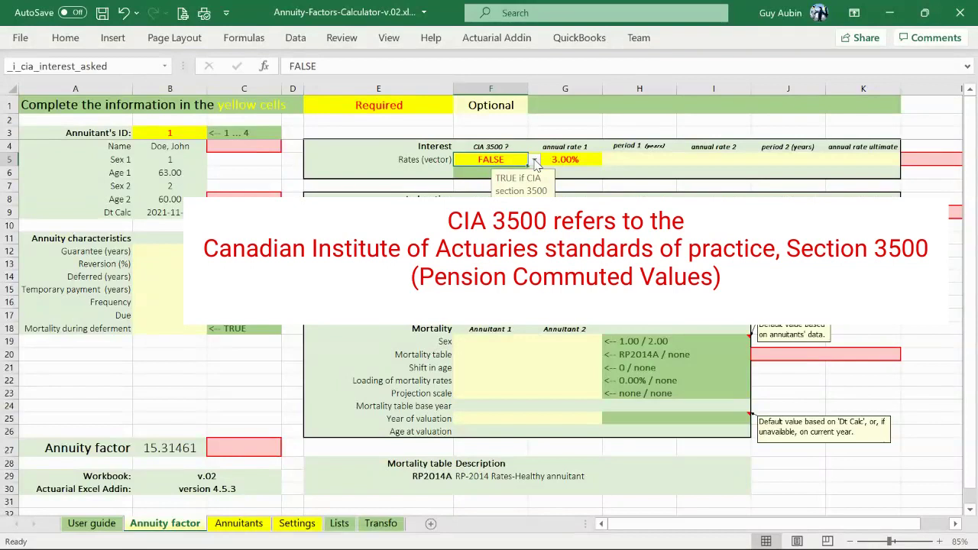
pyautogui.click(534, 160)
pyautogui.click(569, 159)
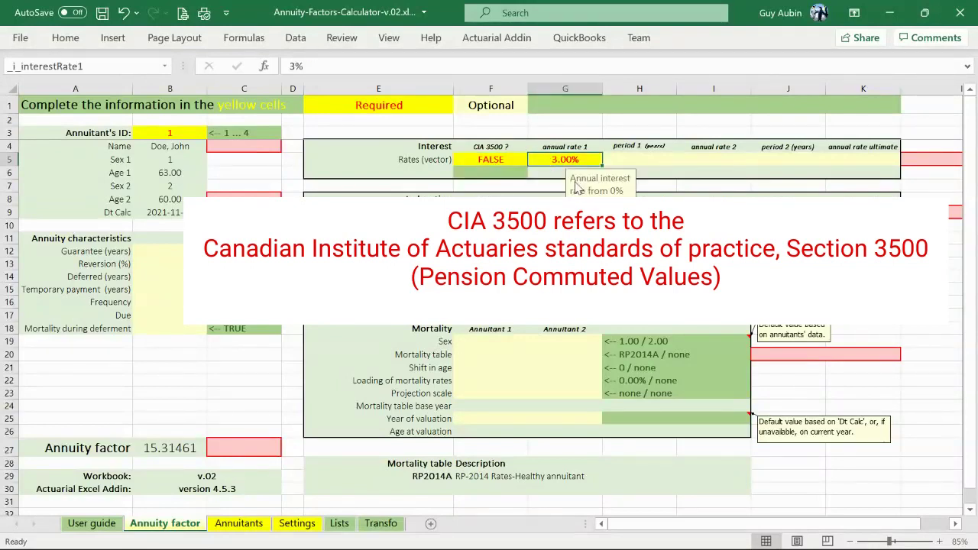
pyautogui.keyDown('shift'); pyautogui.click(863, 159); pyautogui.keyUp('shift')
pyautogui.click(583, 161)
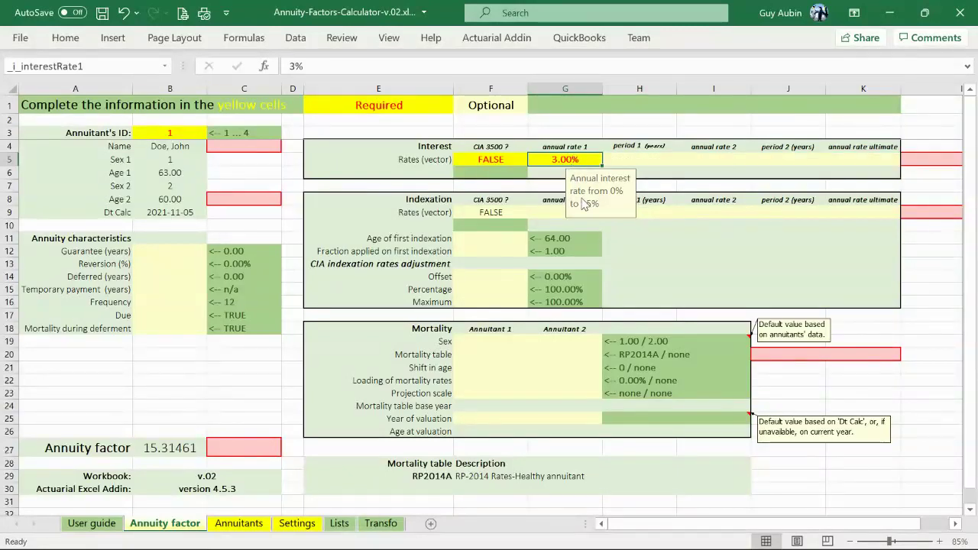
pyautogui.click(641, 159)
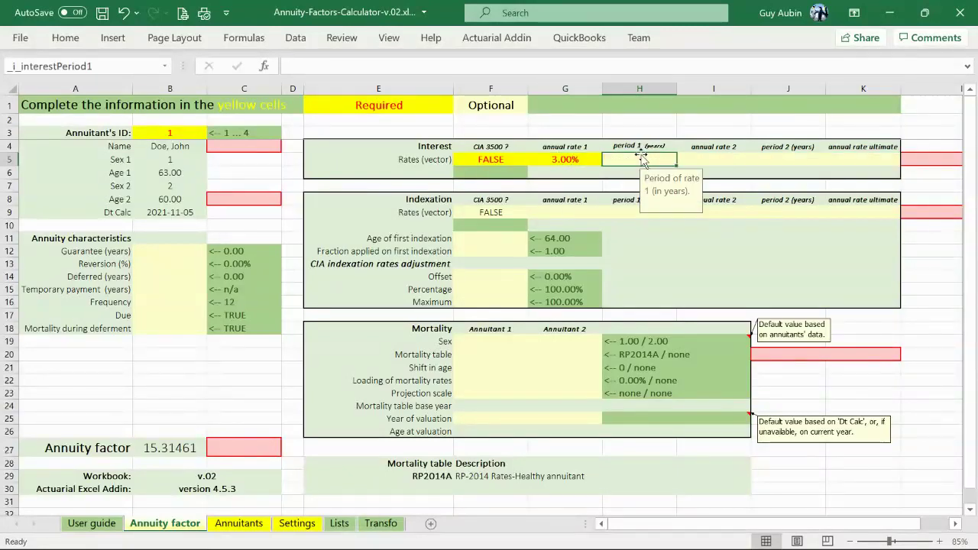
pyautogui.write('4')
pyautogui.click(701, 157)
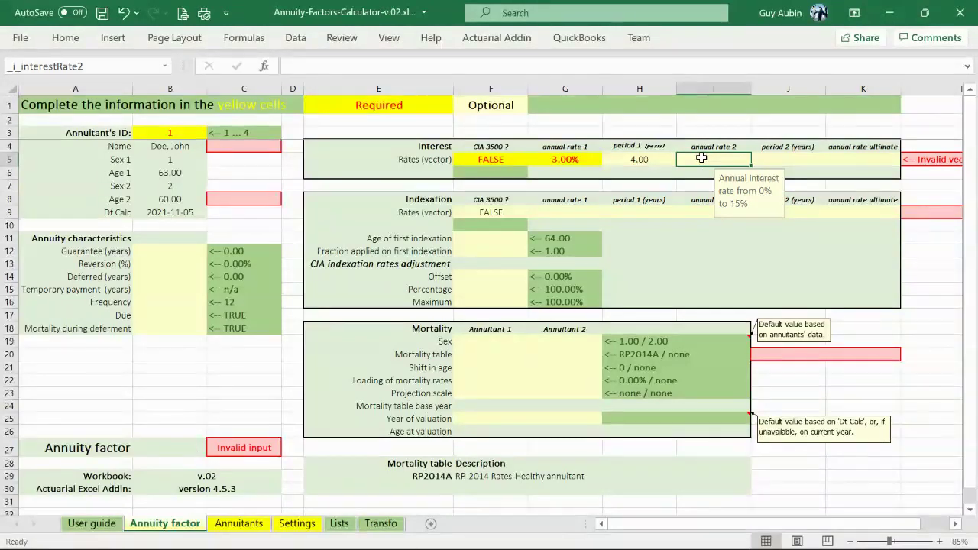
pyautogui.write('5%')
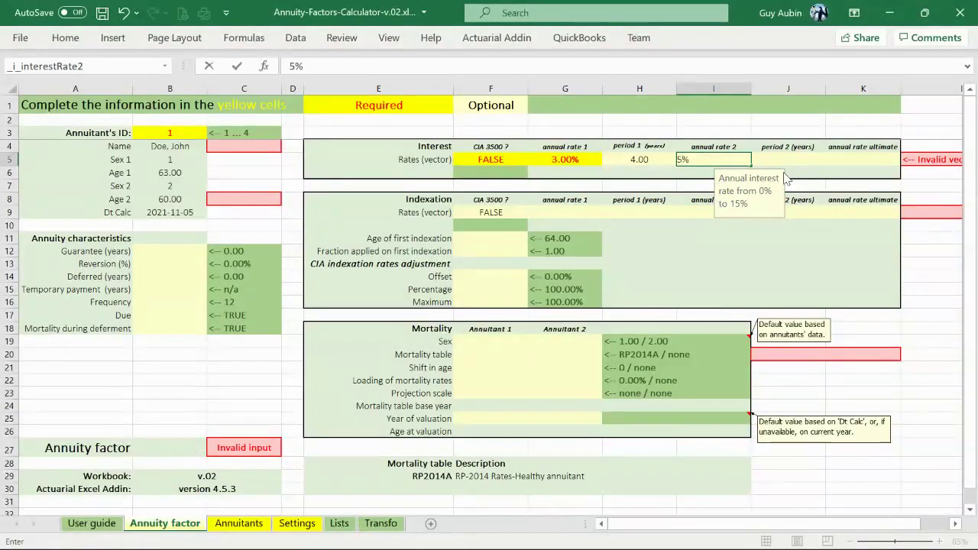
pyautogui.click(921, 311)
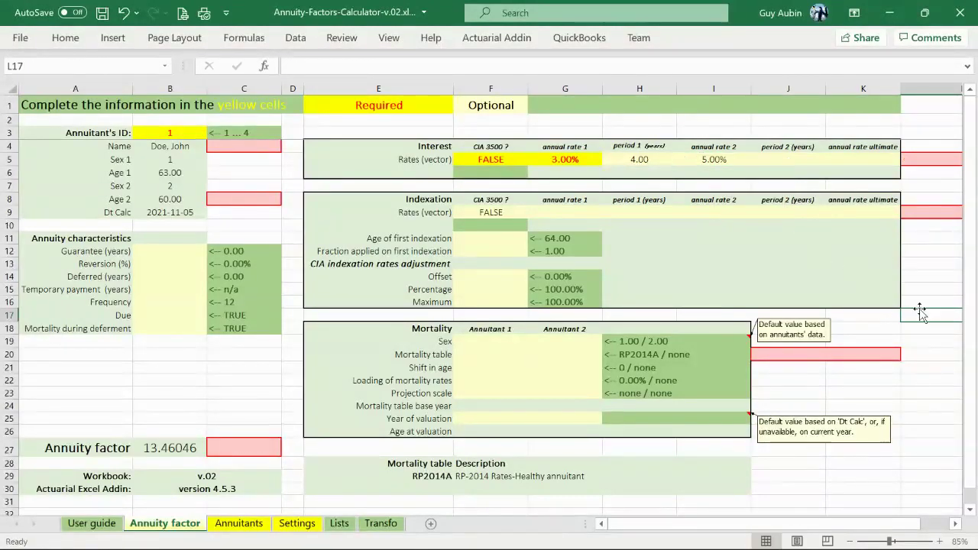
# Step: Set the interest vector's period 2 to 2 years and its ultimate annual rate to 2%
pyautogui.click(785, 159)
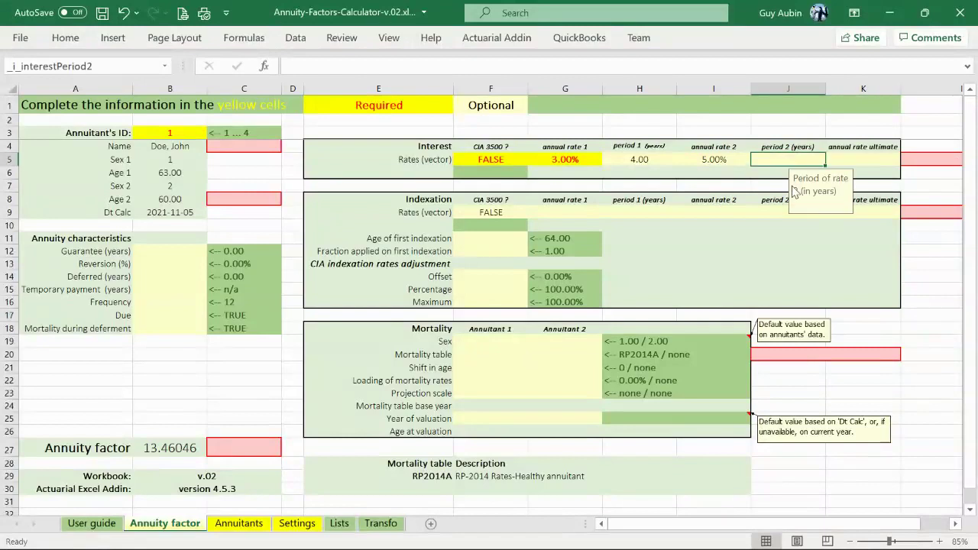
pyautogui.write('2')
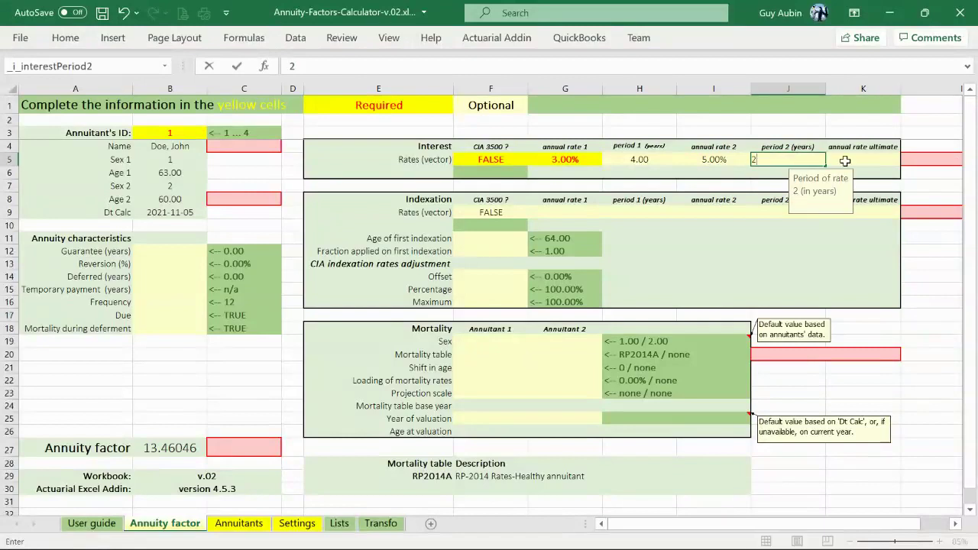
pyautogui.click(845, 159)
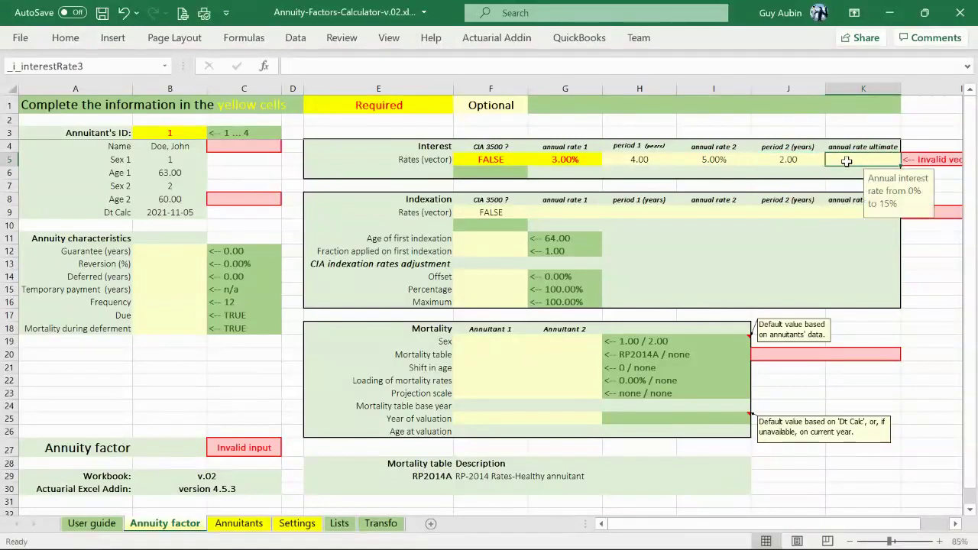
pyautogui.write('2')
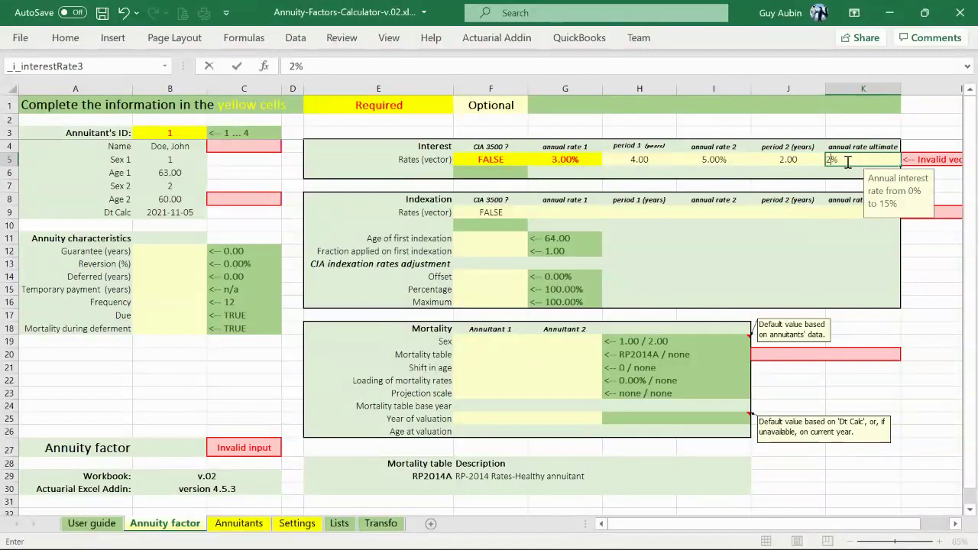
pyautogui.click(945, 299)
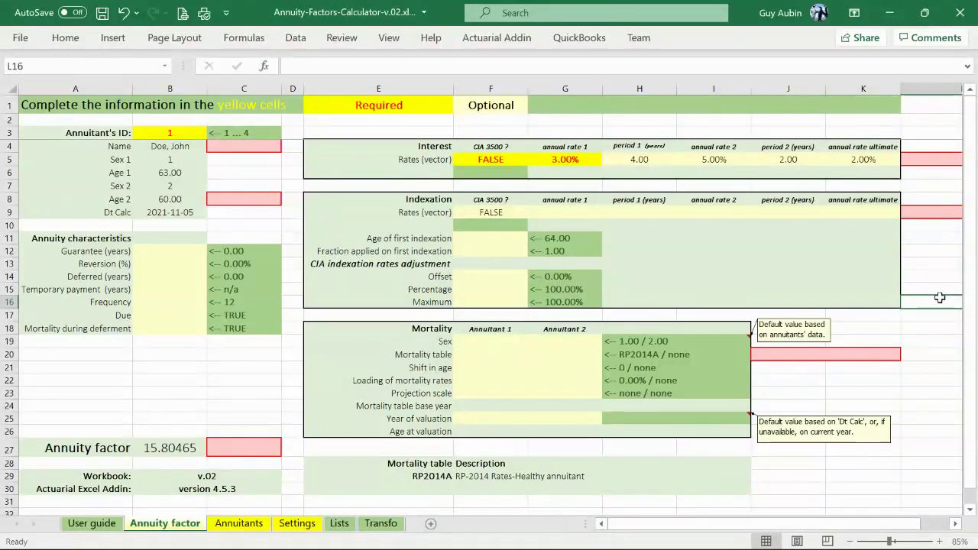
# Step: Set annual rate 1 of the indexation vector to 1%
pyautogui.click(573, 211)
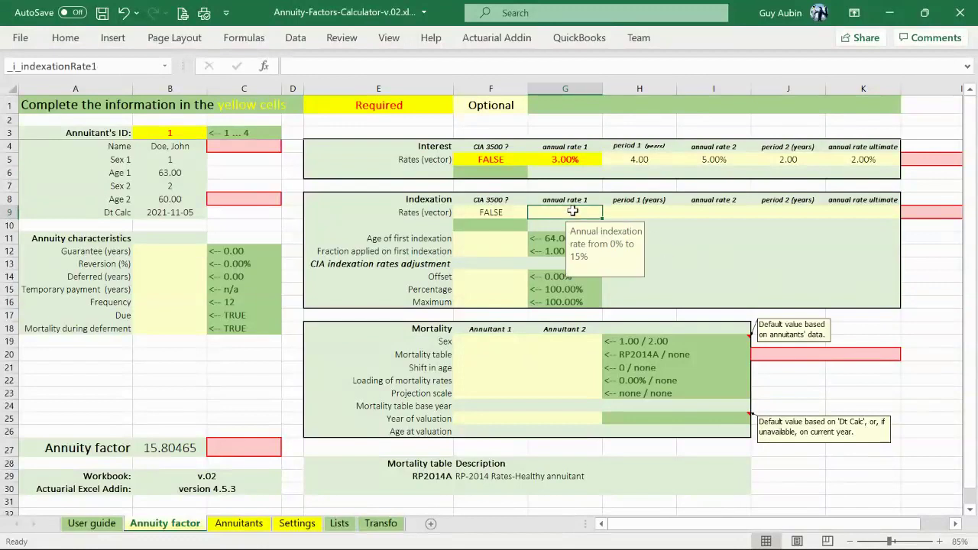
pyautogui.write('1')
pyautogui.click(932, 297)
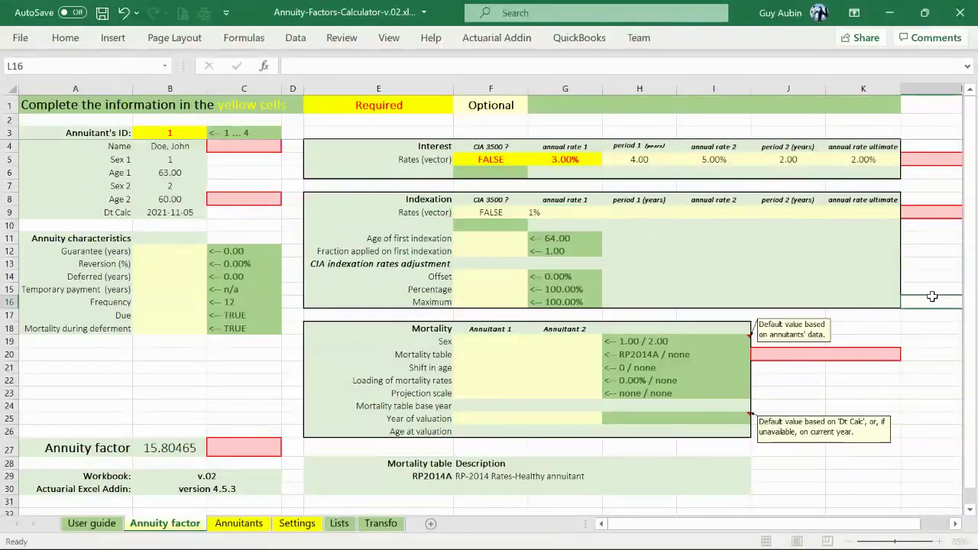
# Step: Examine the annuity factor and the default values for the annuity characteristics, indexation adjustments and mortality assumptions
pyautogui.click(177, 447)
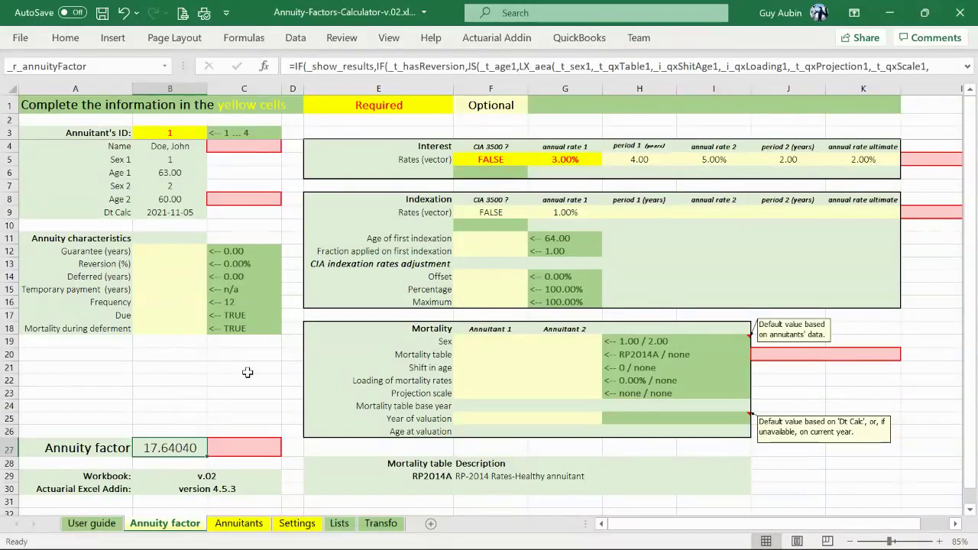
pyautogui.moveTo(245, 250); pyautogui.dragTo(244, 329)
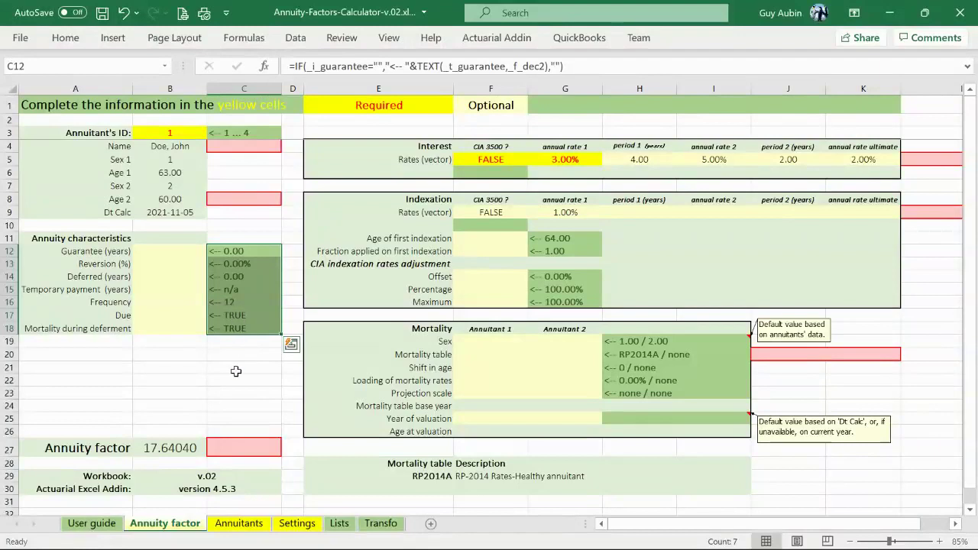
pyautogui.click(251, 250)
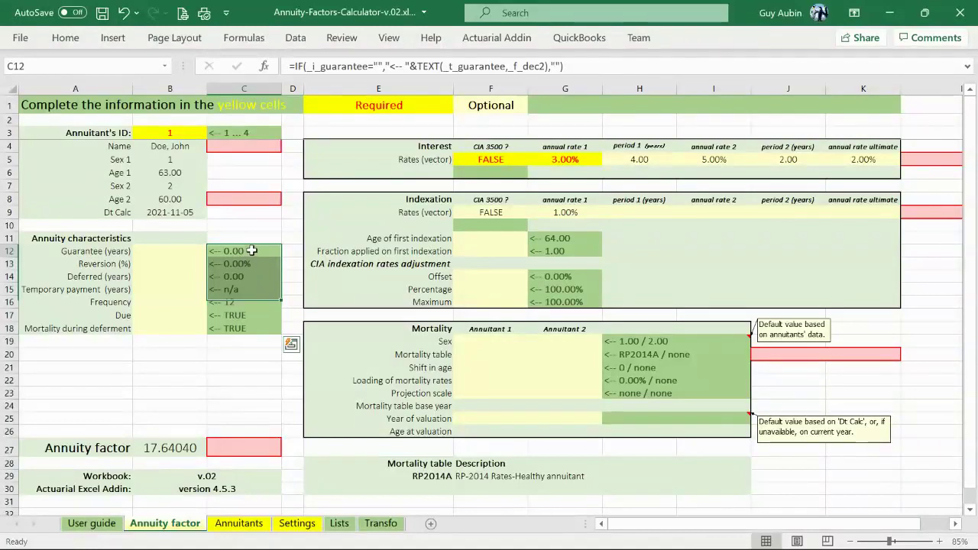
pyautogui.keyDown('shift'); pyautogui.click(247, 328); pyautogui.keyUp('shift')
pyautogui.moveTo(565, 238); pyautogui.dragTo(562, 299)
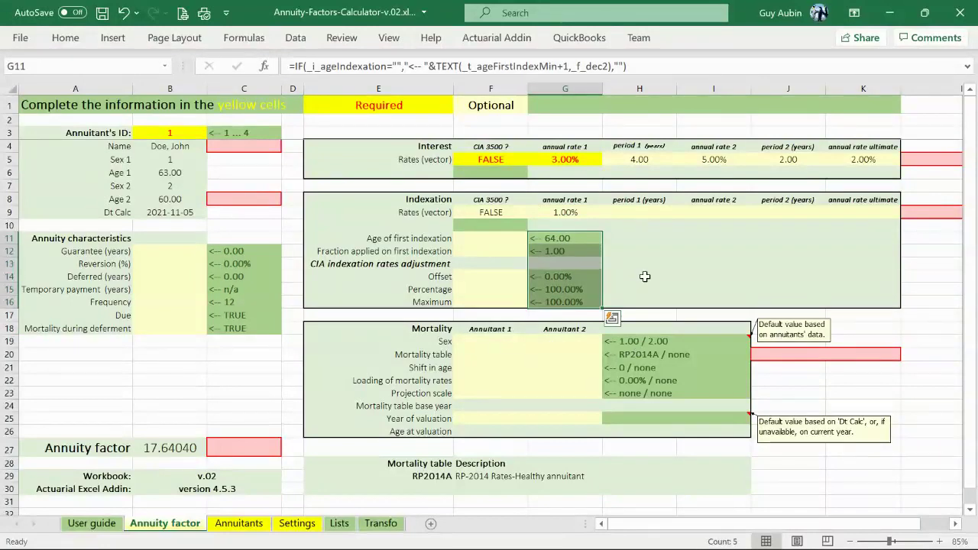
pyautogui.click(646, 341)
pyautogui.moveTo(646, 341); pyautogui.dragTo(646, 393)
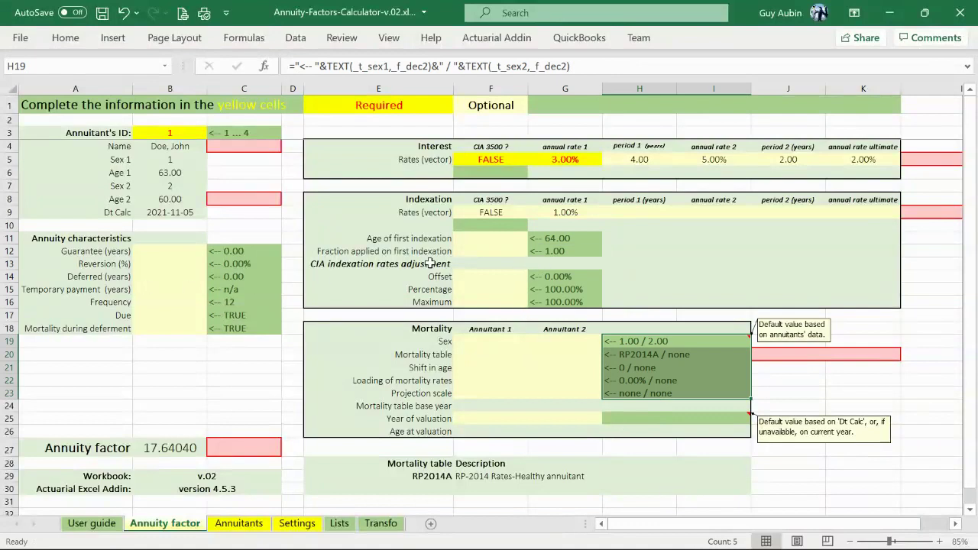
# Step: Set the indexation vector's CIA 3500 option to TRUE, clear its annual rate 1, and check the CIA indexation rates
pyautogui.click(359, 220)
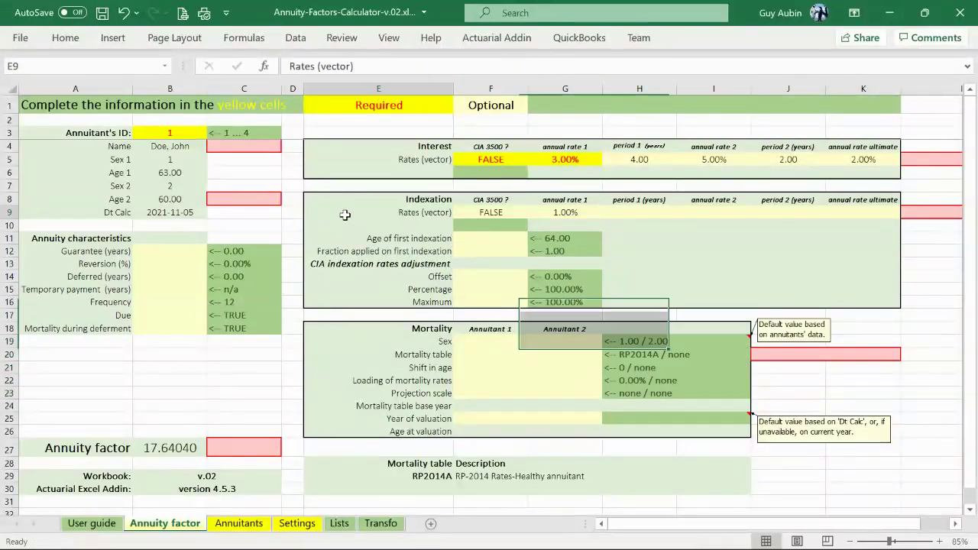
pyautogui.click(493, 213)
pyautogui.click(535, 212)
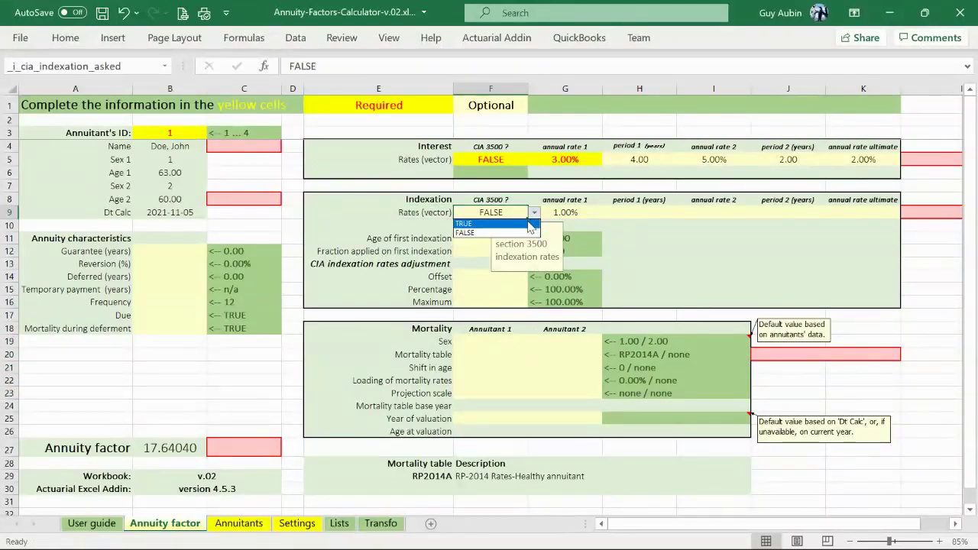
pyautogui.click(471, 223)
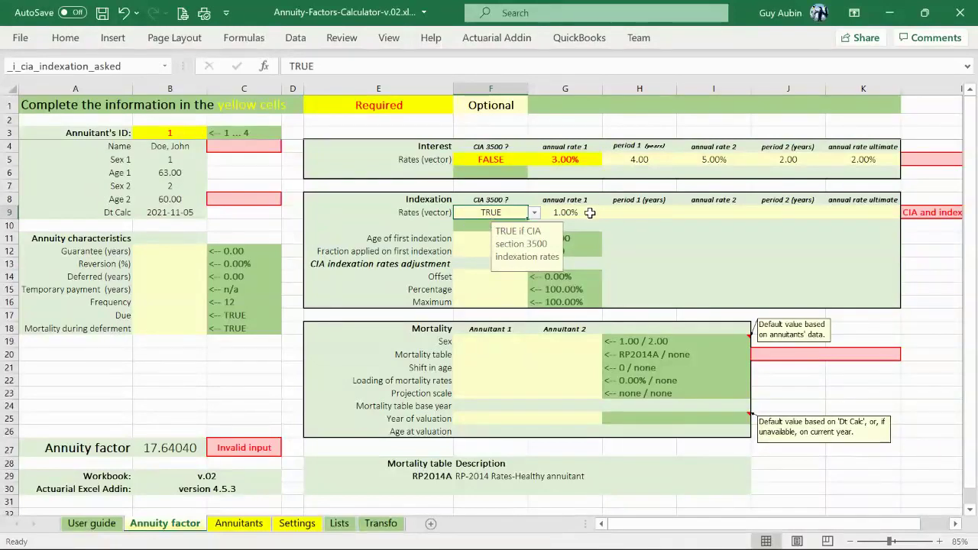
pyautogui.click(563, 213)
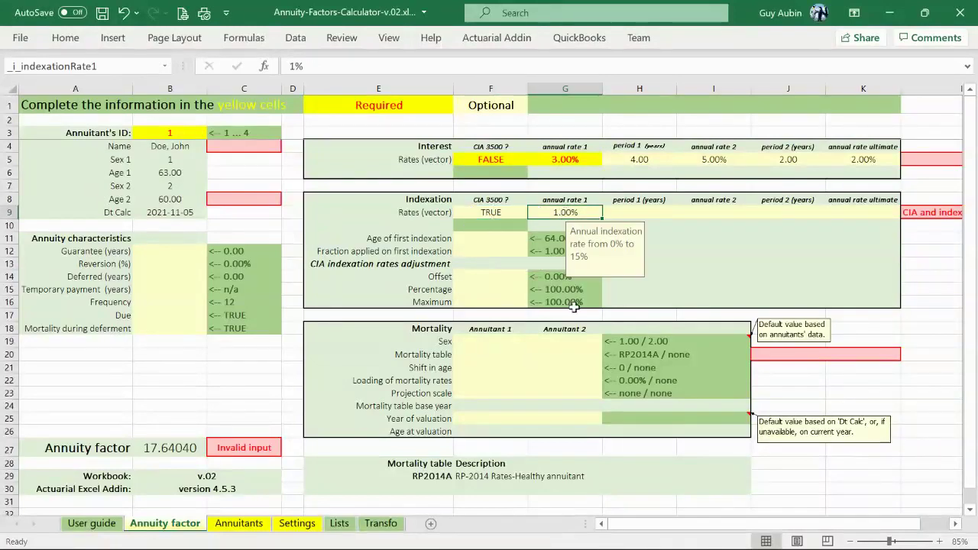
pyautogui.press('Delete')
pyautogui.click(921, 316)
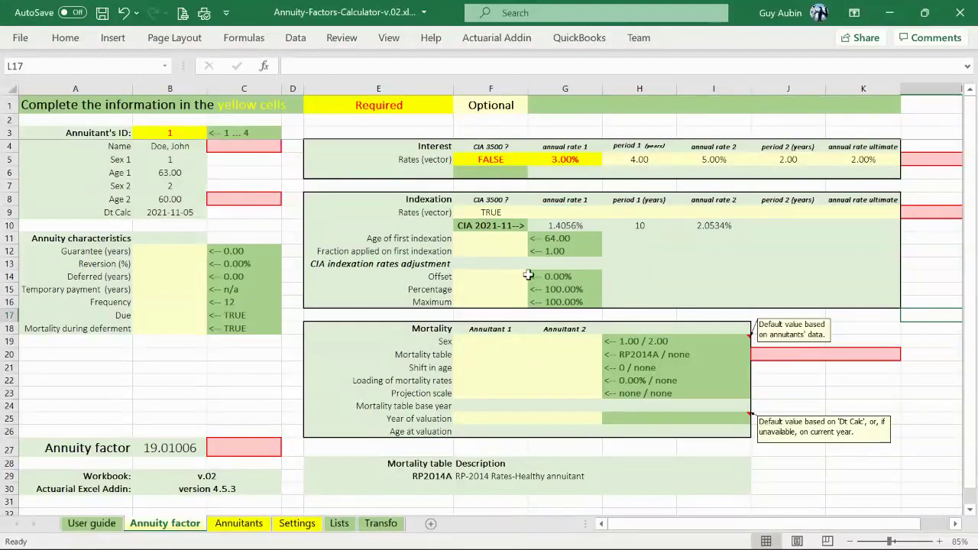
pyautogui.click(496, 226)
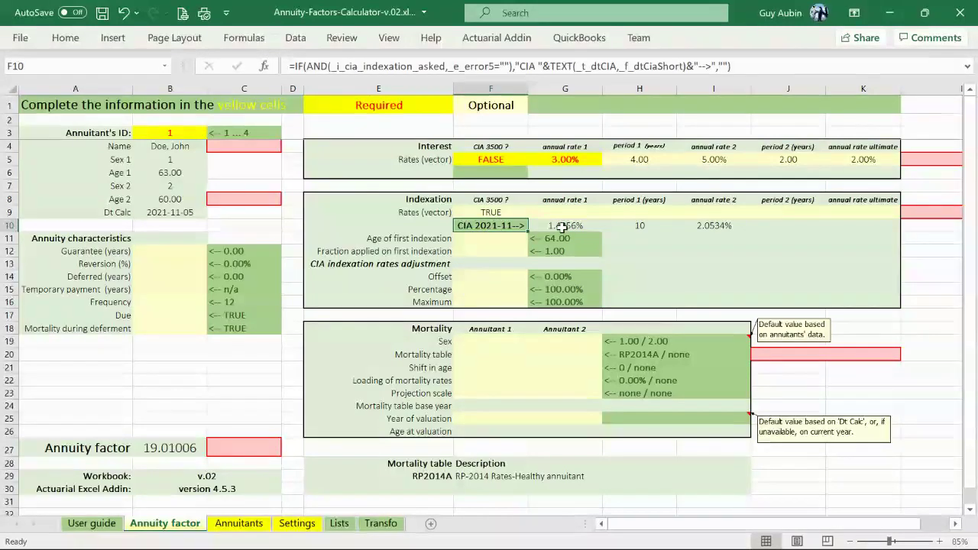
pyautogui.moveTo(566, 226); pyautogui.dragTo(717, 225)
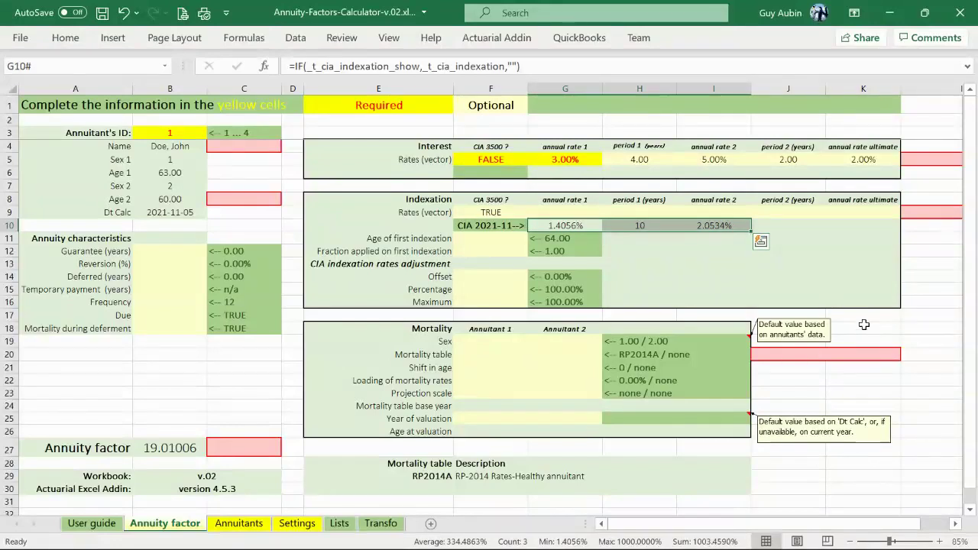
# Step: Clear all manually entered interest rates and periods, and set the interest vector's CIA 3500 option to TRUE
pyautogui.click(569, 161)
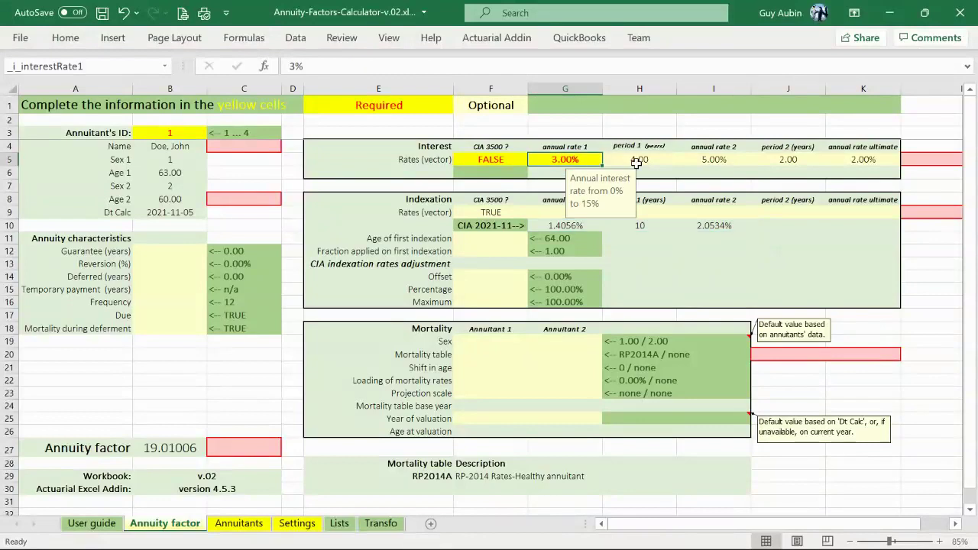
pyautogui.keyDown('shift'); pyautogui.click(879, 162); pyautogui.keyUp('shift')
pyautogui.press('Delete')
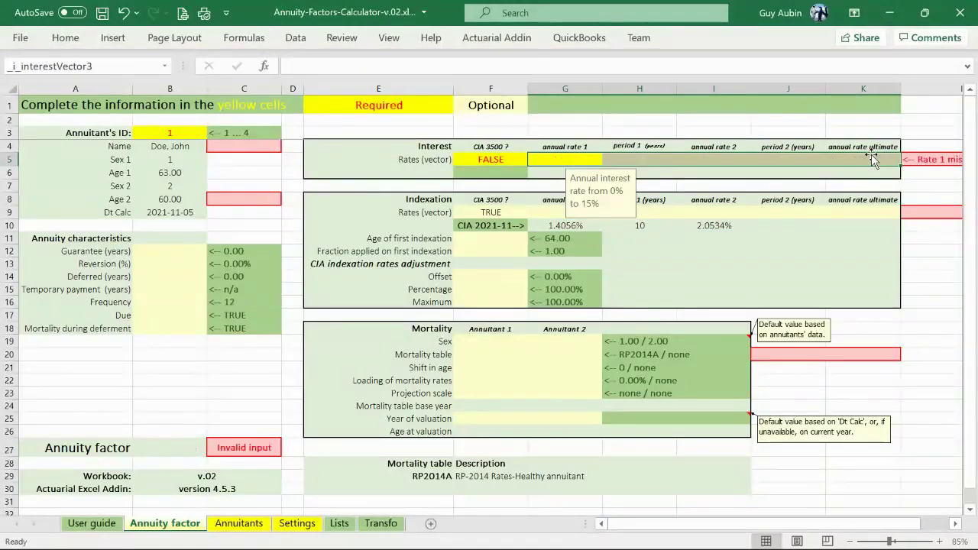
pyautogui.click(512, 159)
pyautogui.click(534, 160)
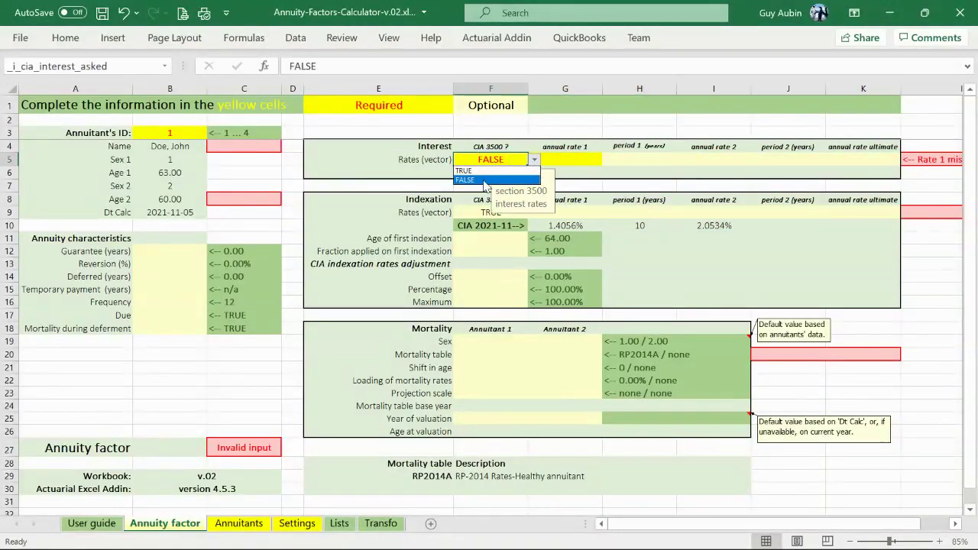
pyautogui.click(464, 170)
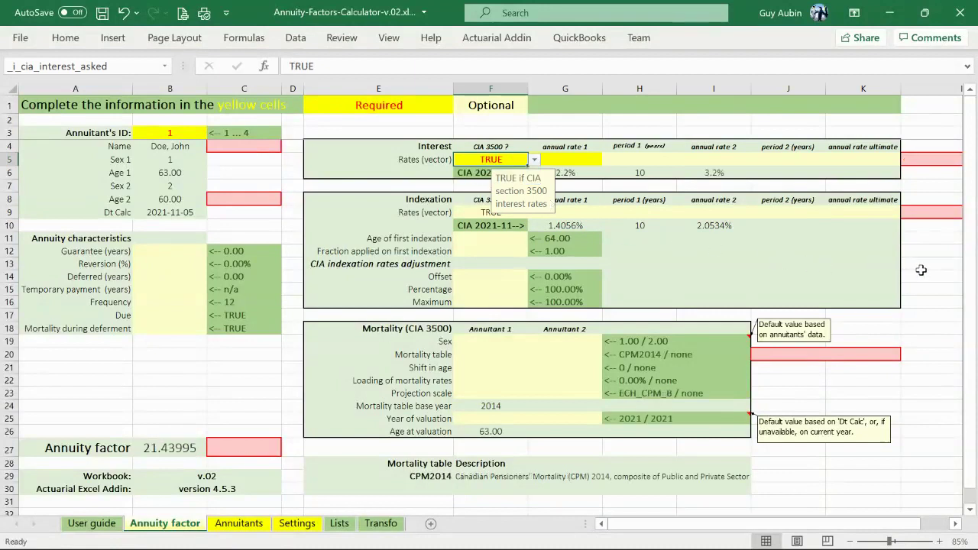
# Step: Examine the CIA interest vector's reference month, annual rate 1, period 1 and annual rate 2
pyautogui.click(519, 294)
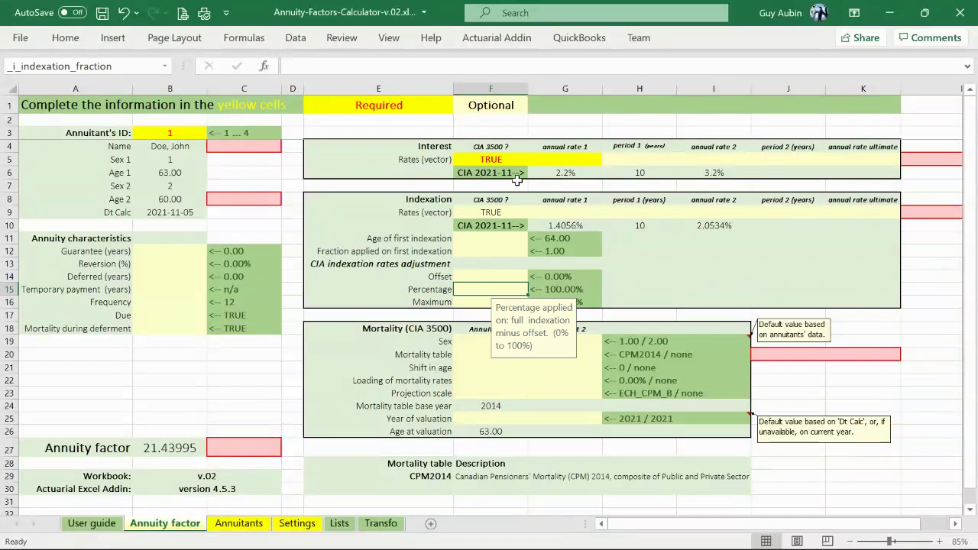
pyautogui.click(517, 178)
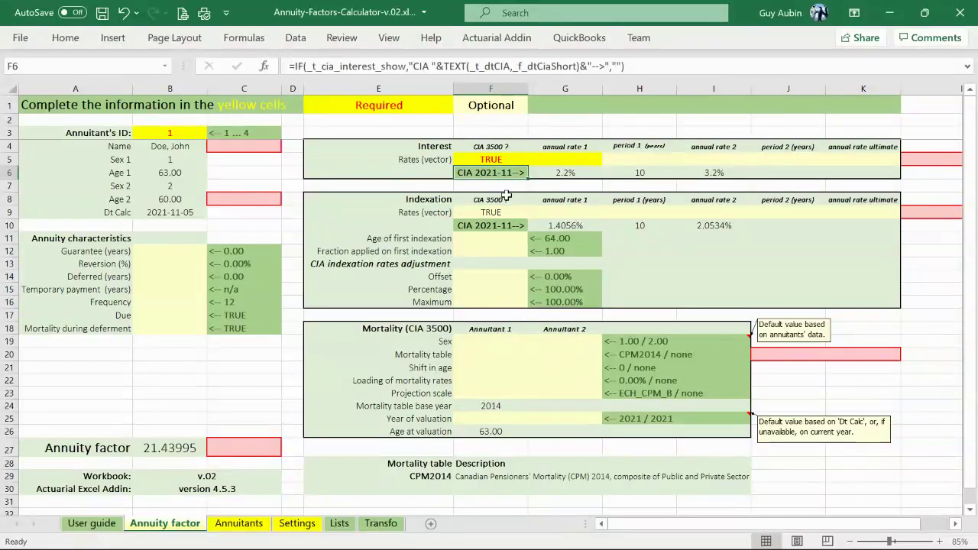
pyautogui.click(544, 176)
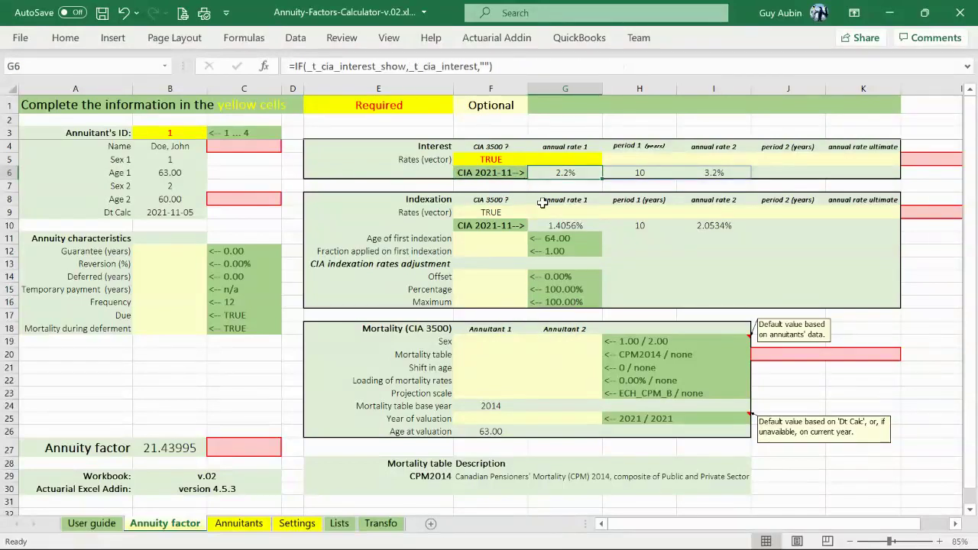
pyautogui.click(638, 176)
pyautogui.click(729, 171)
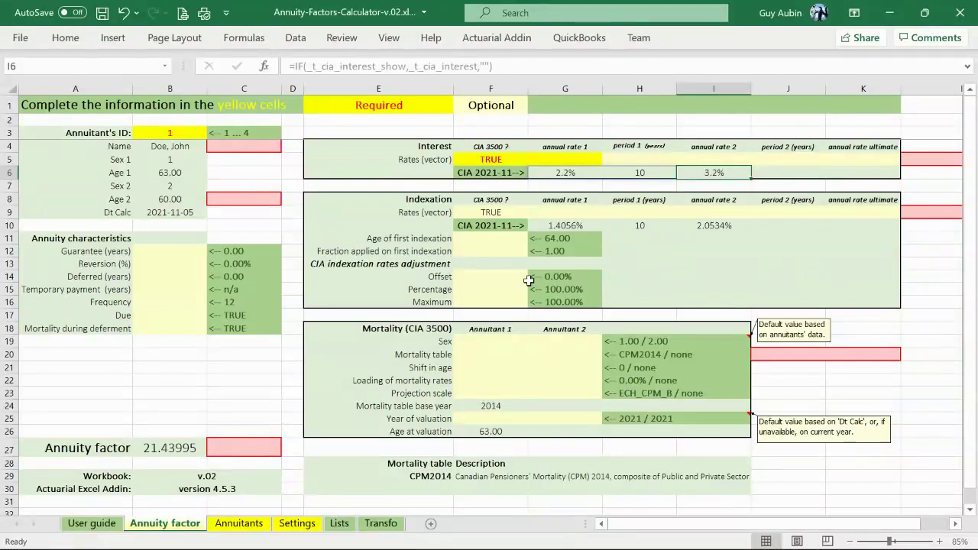
# Step: Set the CIA indexation rates adjustment to an offset of 0.25%, a percentage of 75% and a maximum of 1.25%
pyautogui.click(496, 278)
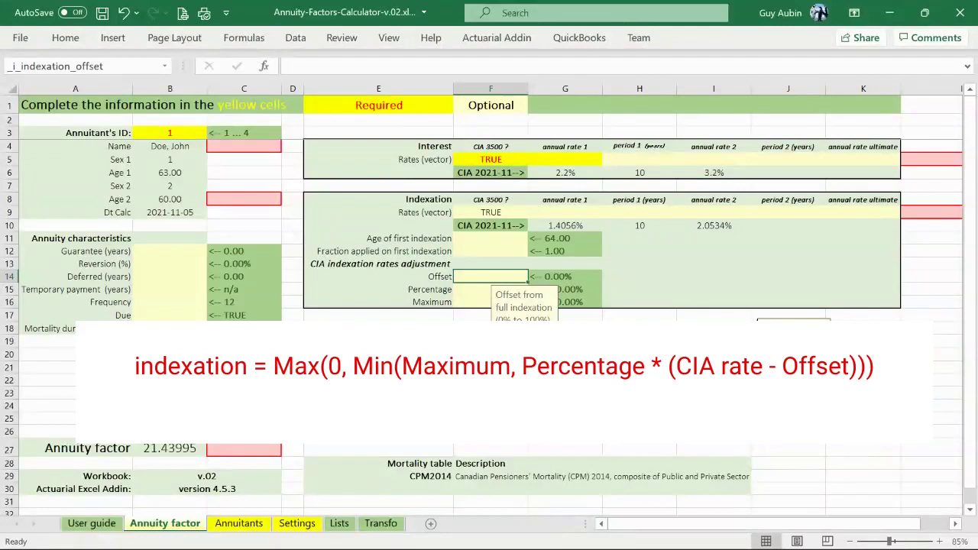
pyautogui.write('0.25')
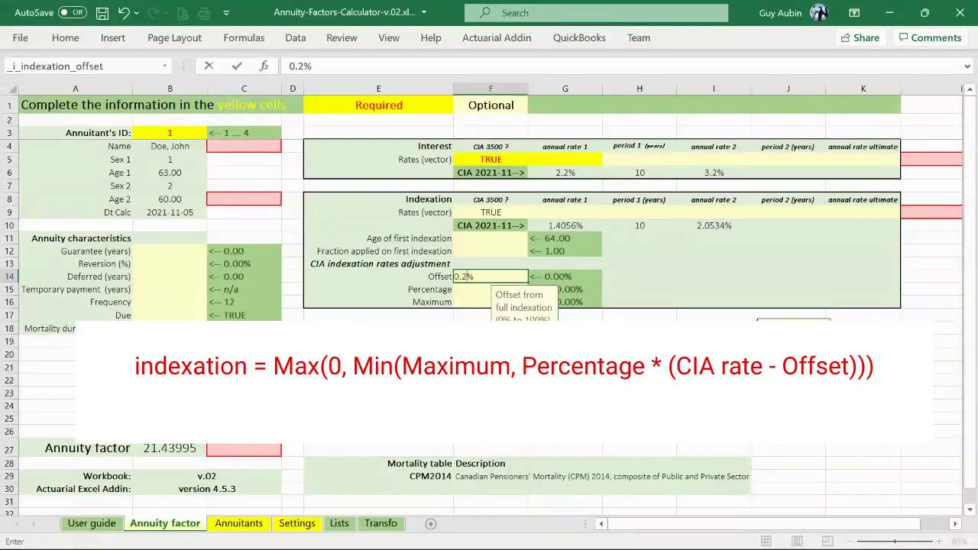
pyautogui.press('Return')
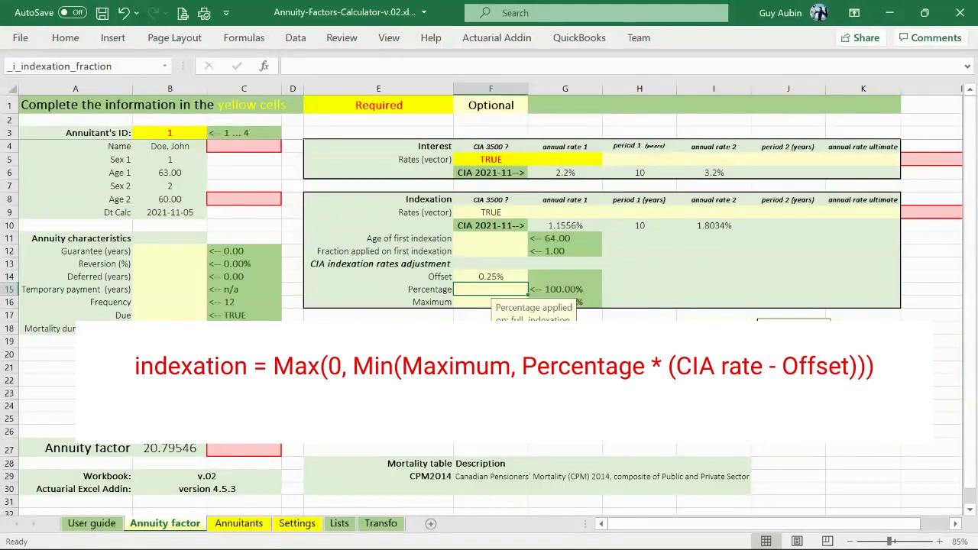
pyautogui.write('75%')
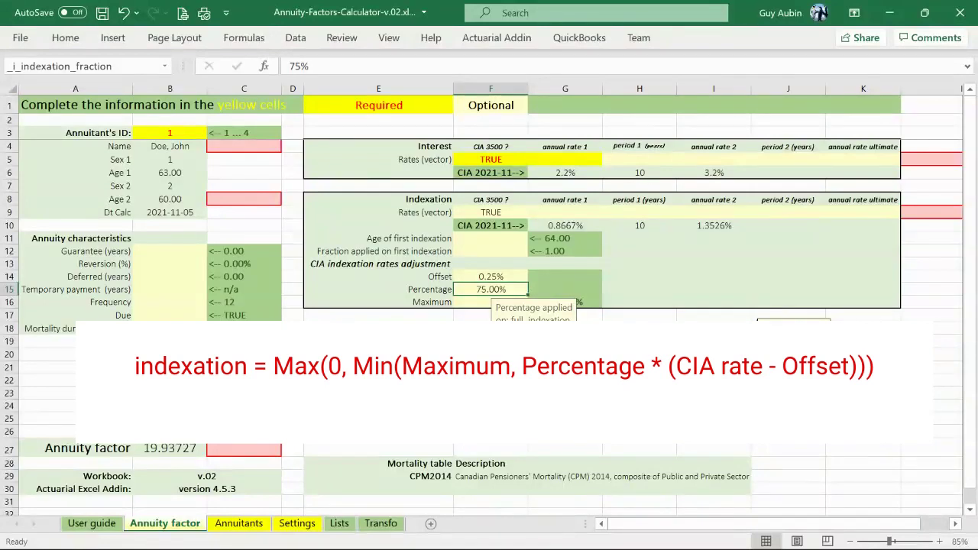
pyautogui.click(470, 302)
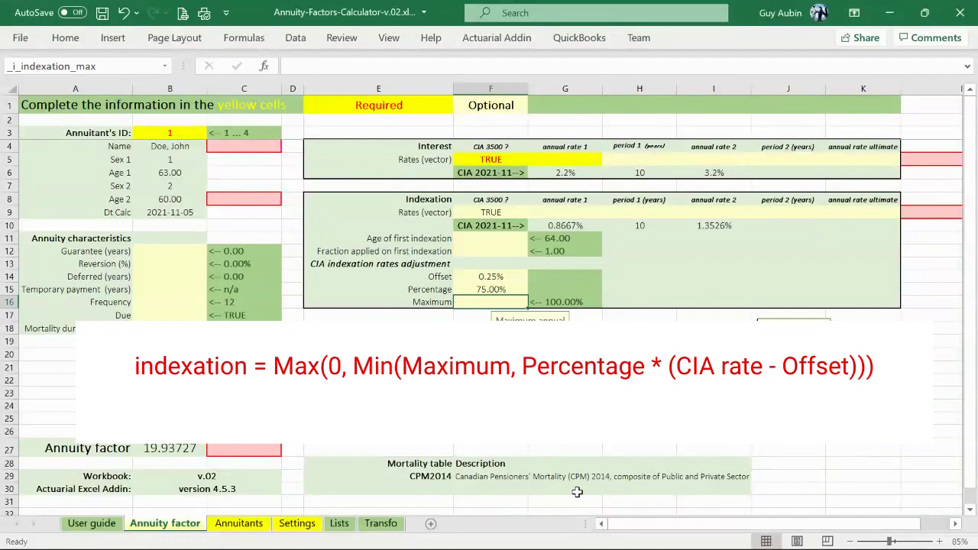
pyautogui.write('1.25')
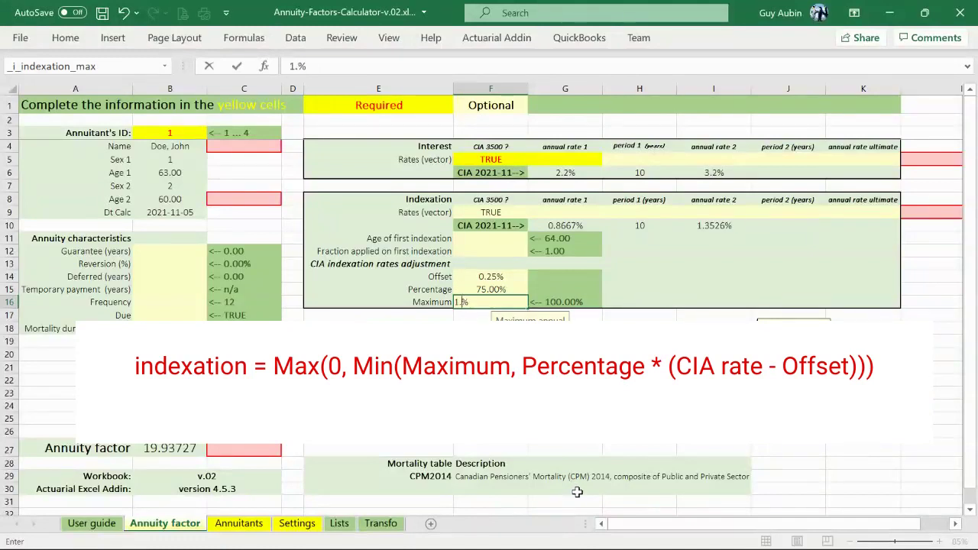
pyautogui.press('Return')
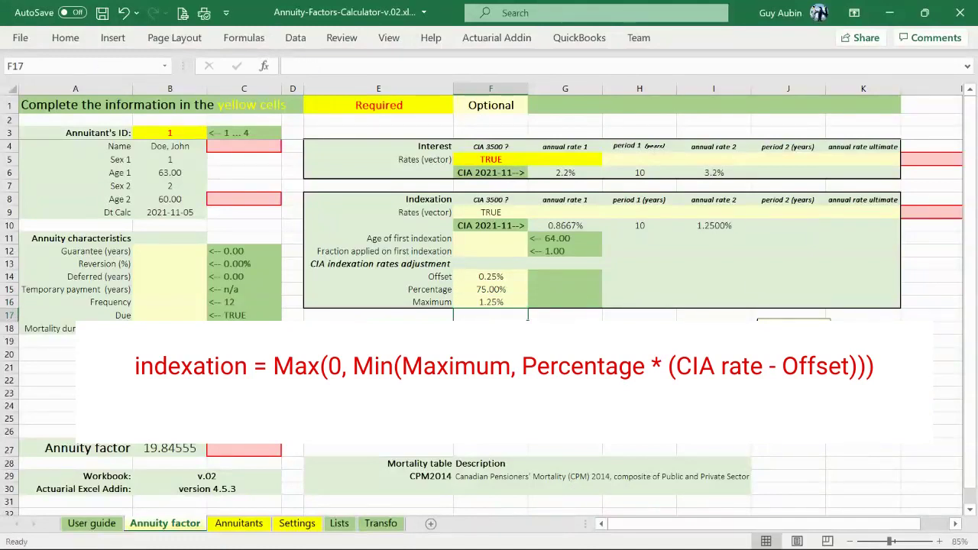
pyautogui.click(729, 228)
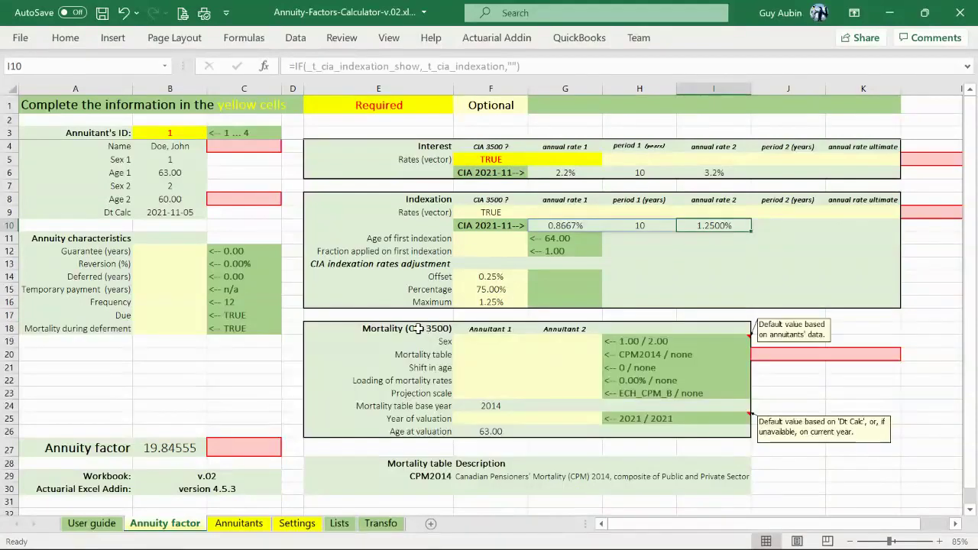
# Step: Try the RP2014A_TOP mortality table for annuitant 1 under CIA 3500, check the validation cells, and clear the table entry
pyautogui.click(439, 330)
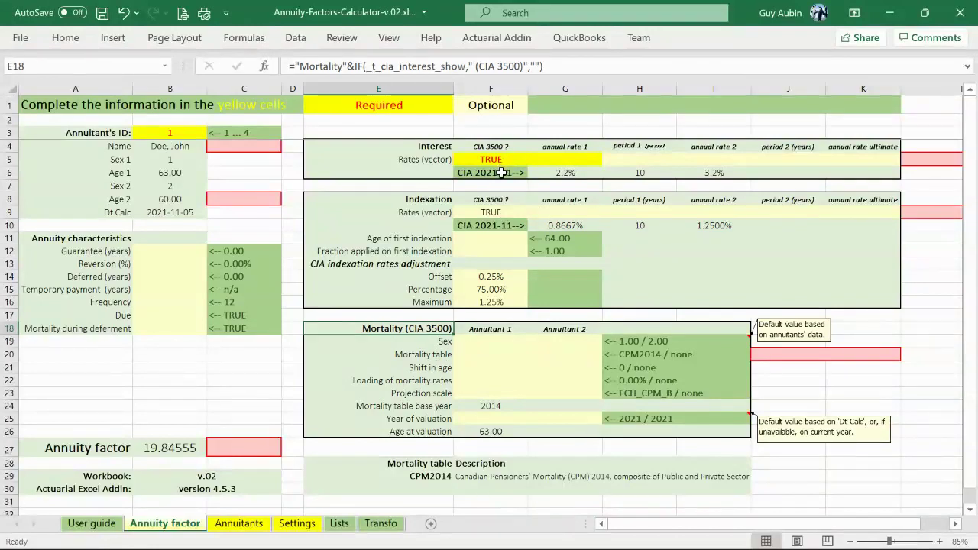
pyautogui.click(477, 356)
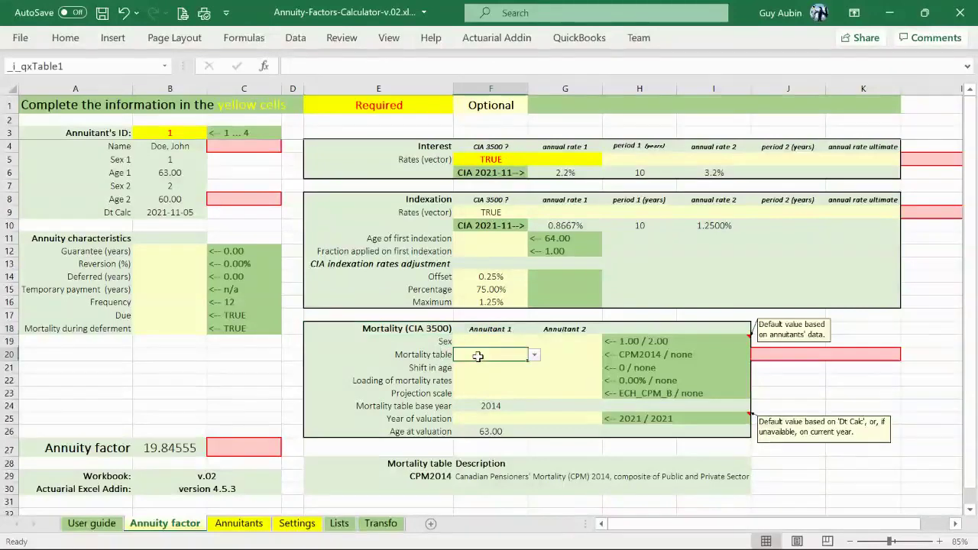
pyautogui.click(534, 355)
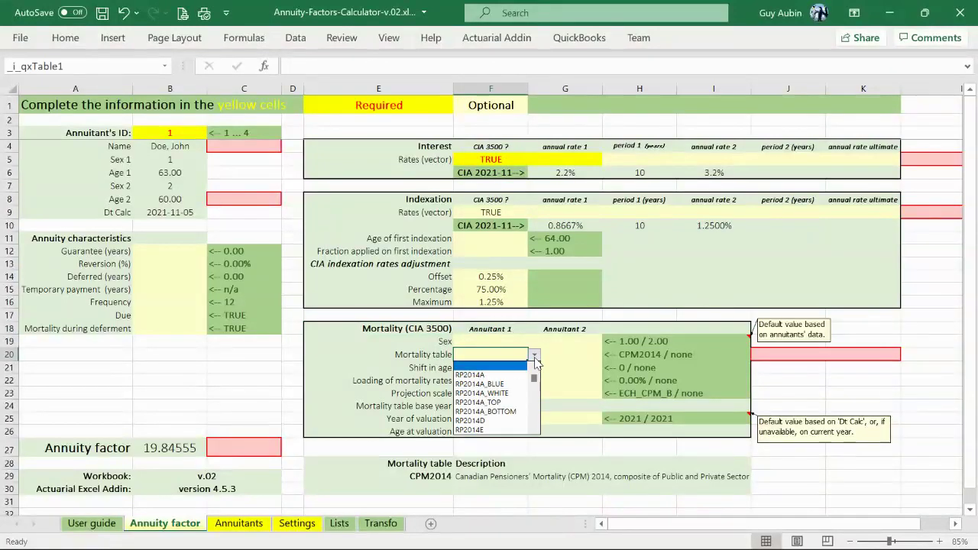
pyautogui.click(485, 403)
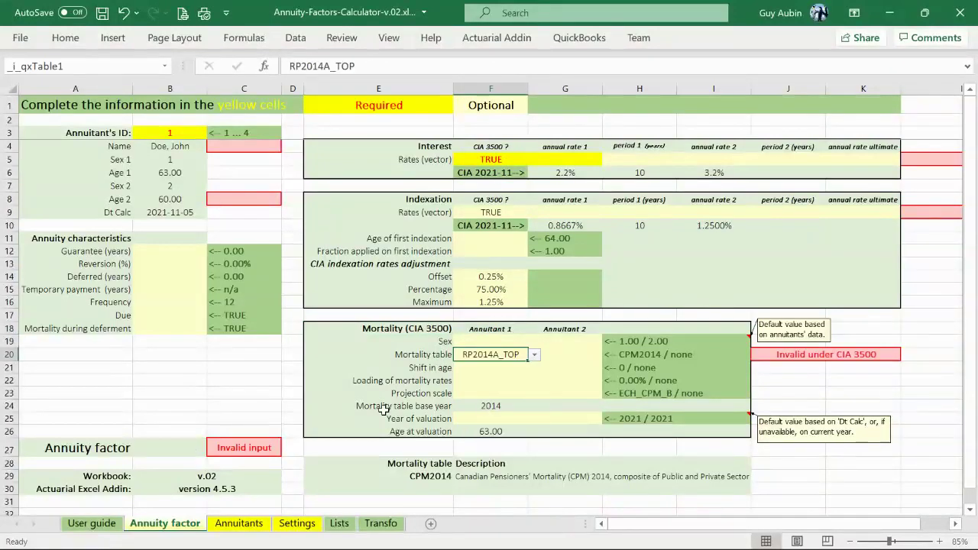
pyautogui.click(259, 443)
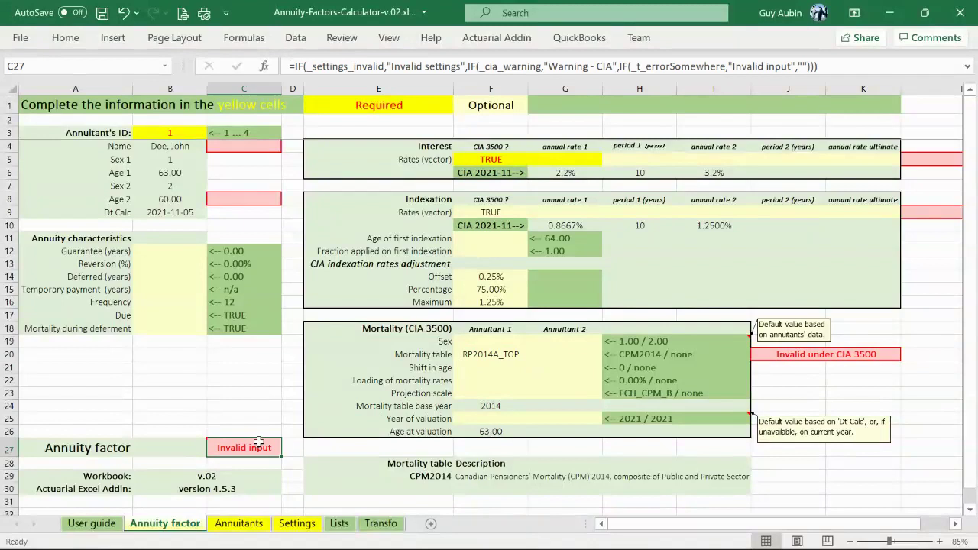
pyautogui.click(819, 355)
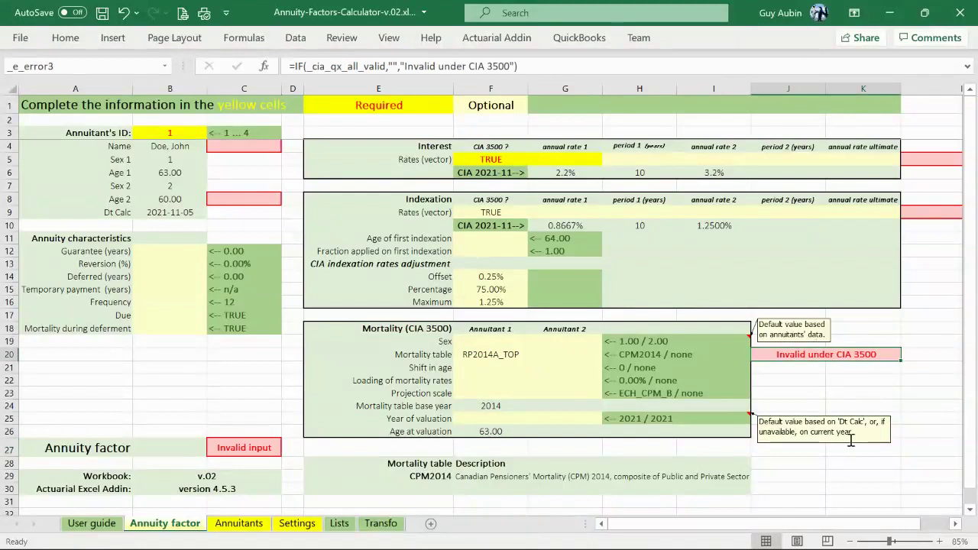
pyautogui.click(498, 357)
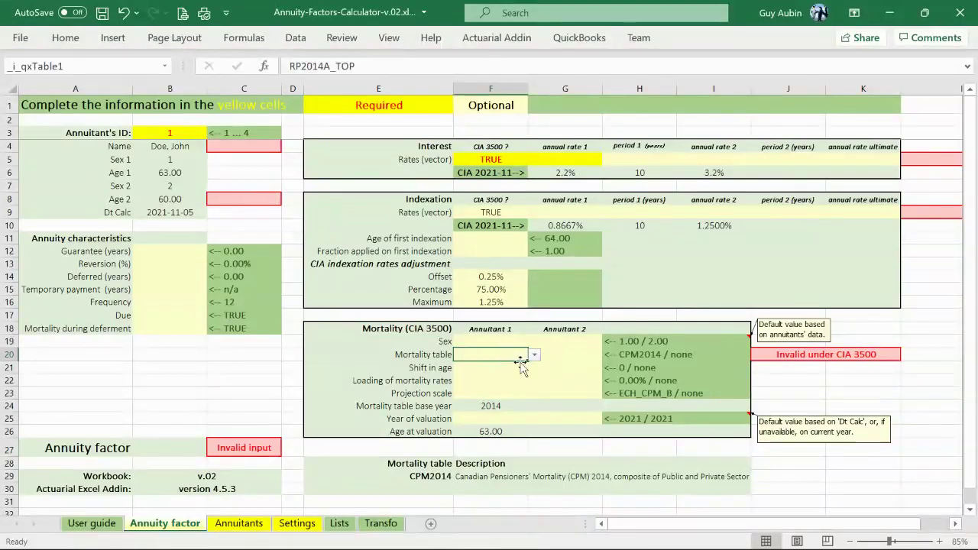
# Step: Clear annuitant 1's mortality table entry and check the resulting annuity factor
pyautogui.press('Delete')
pyautogui.click(816, 384)
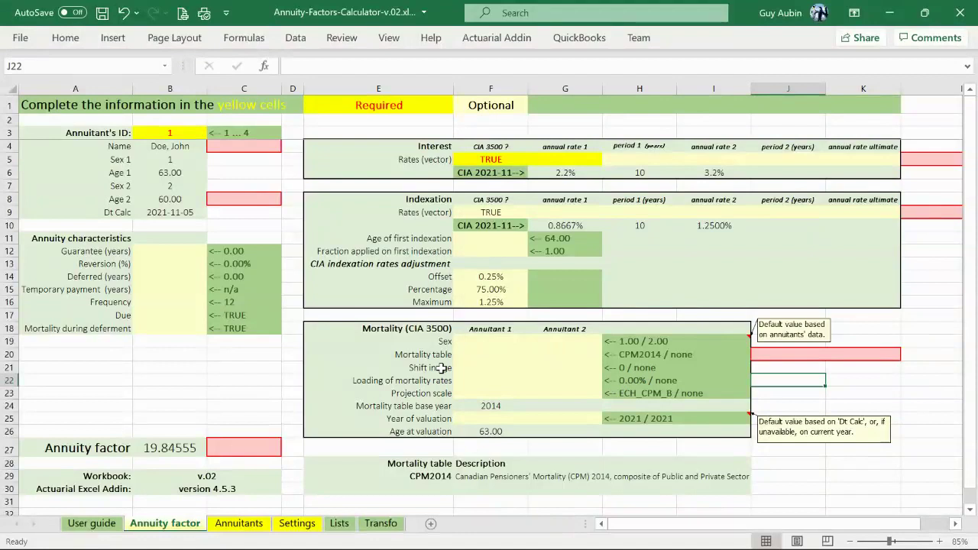
pyautogui.click(161, 451)
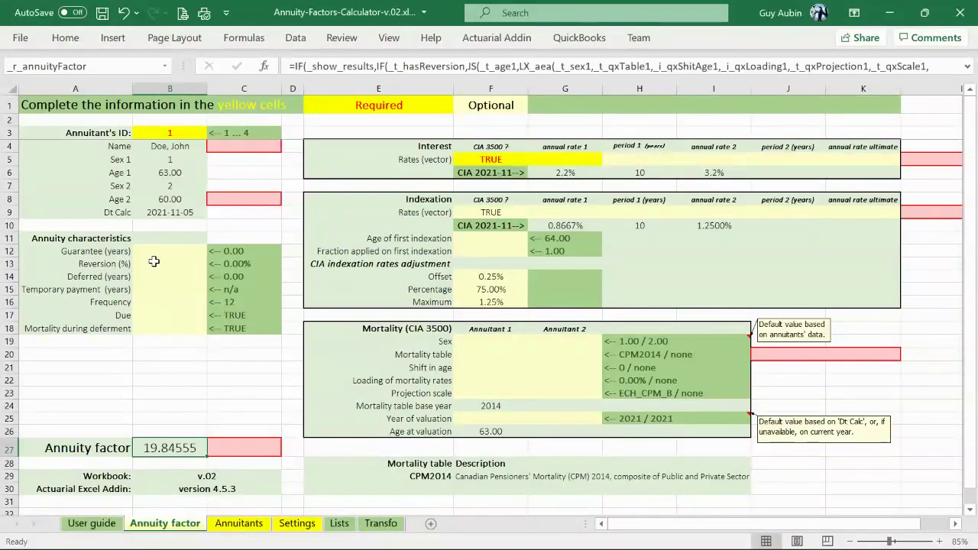
# Step: Examine the annuity characteristics block, including the input notes for the guarantee years and the reversion percentage
pyautogui.click(122, 238)
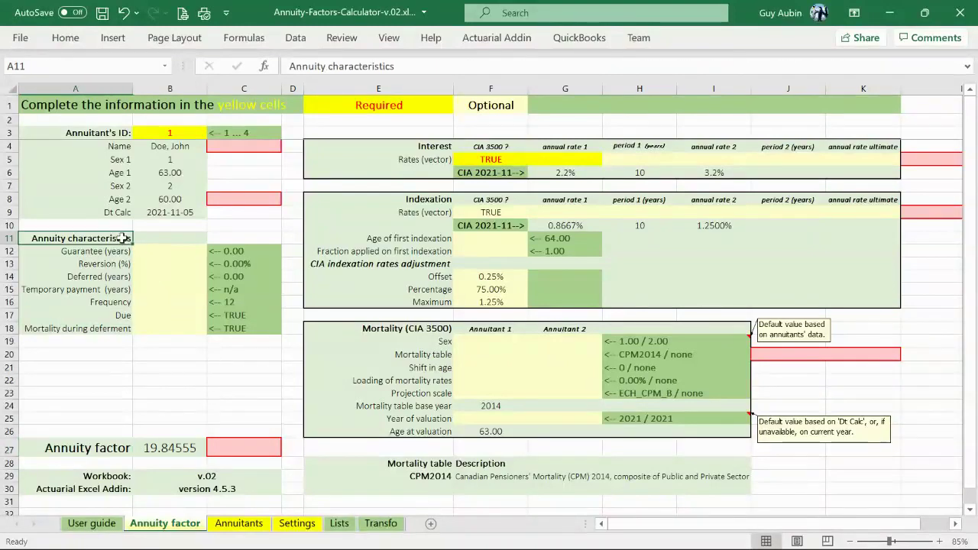
pyautogui.click(172, 256)
pyautogui.click(174, 393)
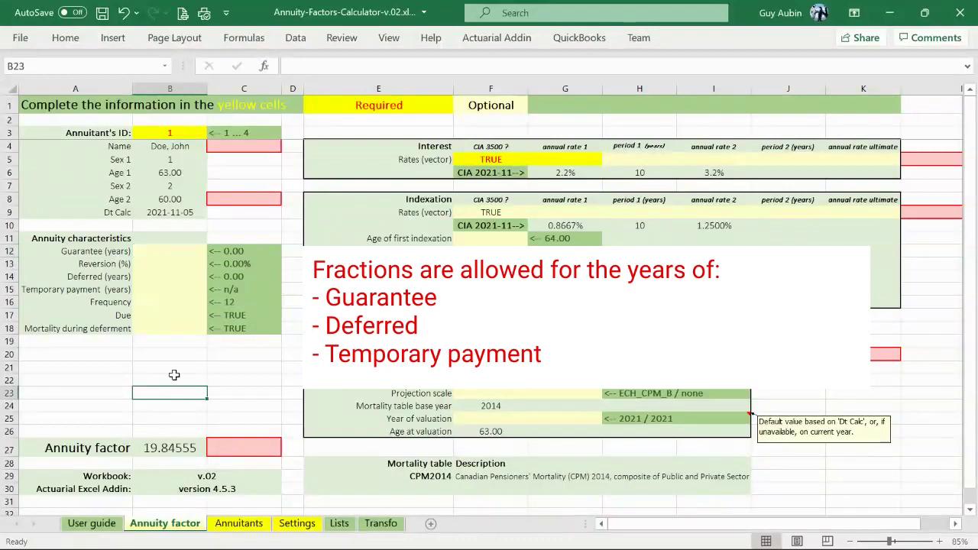
pyautogui.click(177, 252)
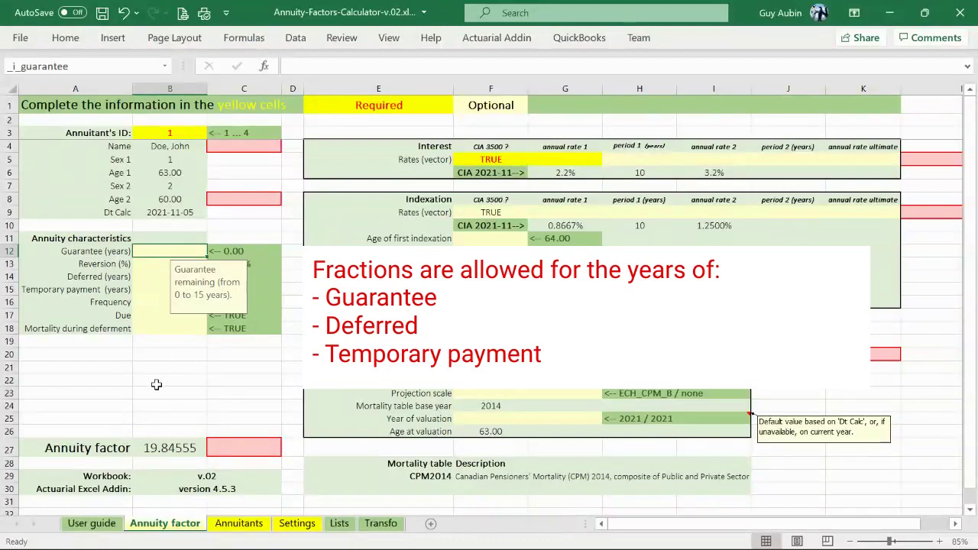
pyautogui.click(153, 264)
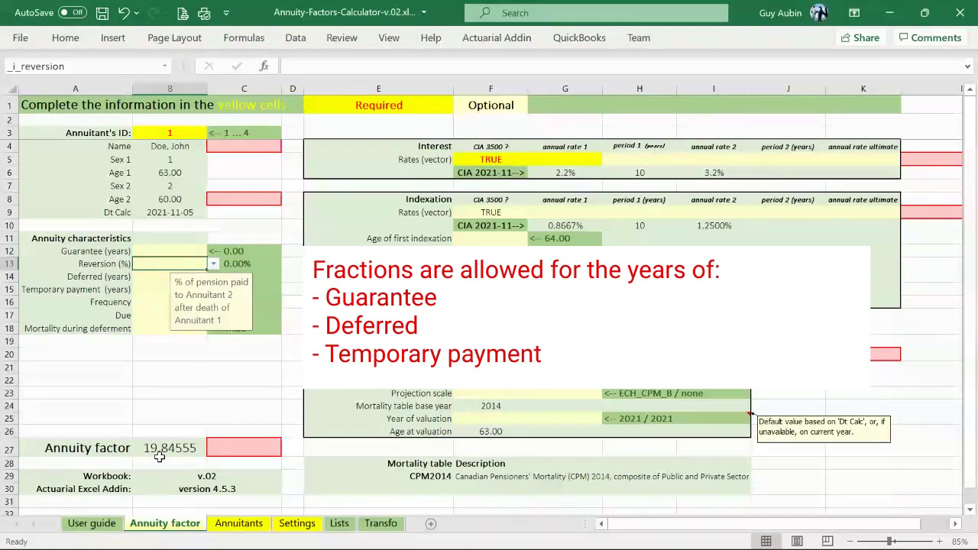
# Step: Check Age 1 against the deferment note and set the deferred period to 2 years
pyautogui.click(154, 278)
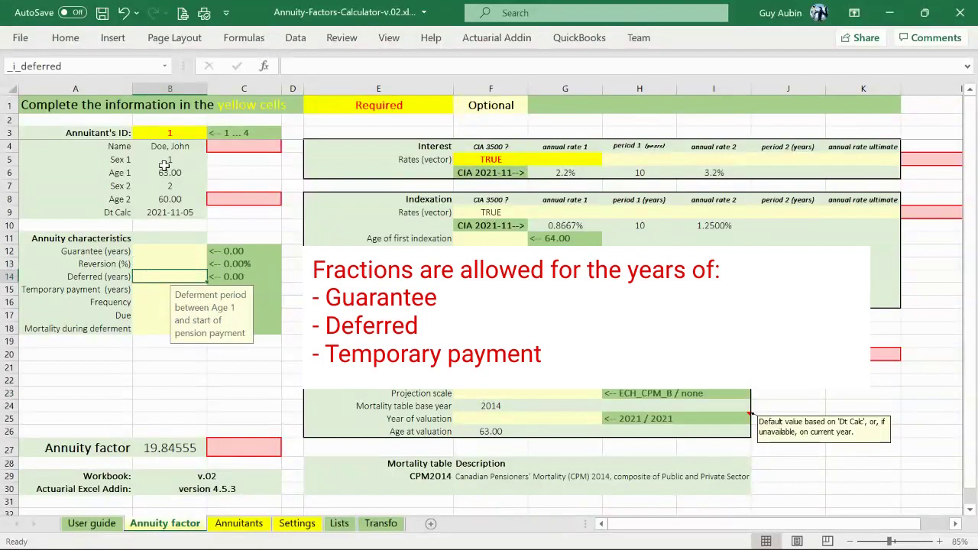
pyautogui.click(166, 170)
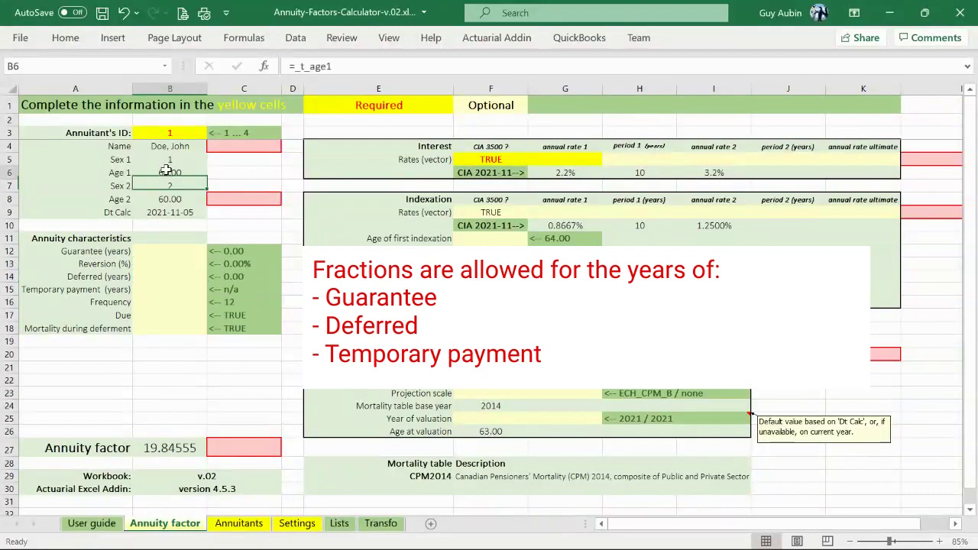
pyautogui.click(157, 276)
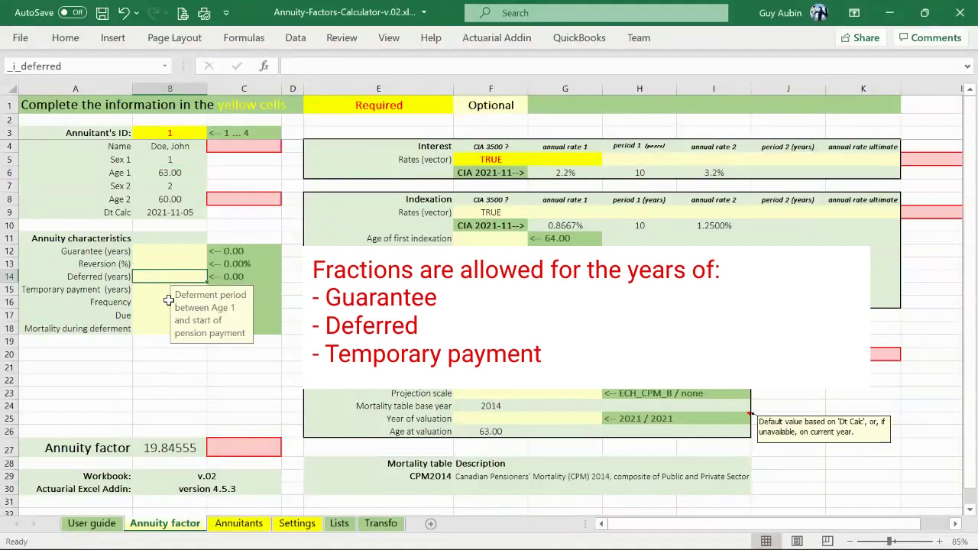
pyautogui.write('2')
pyautogui.click(172, 389)
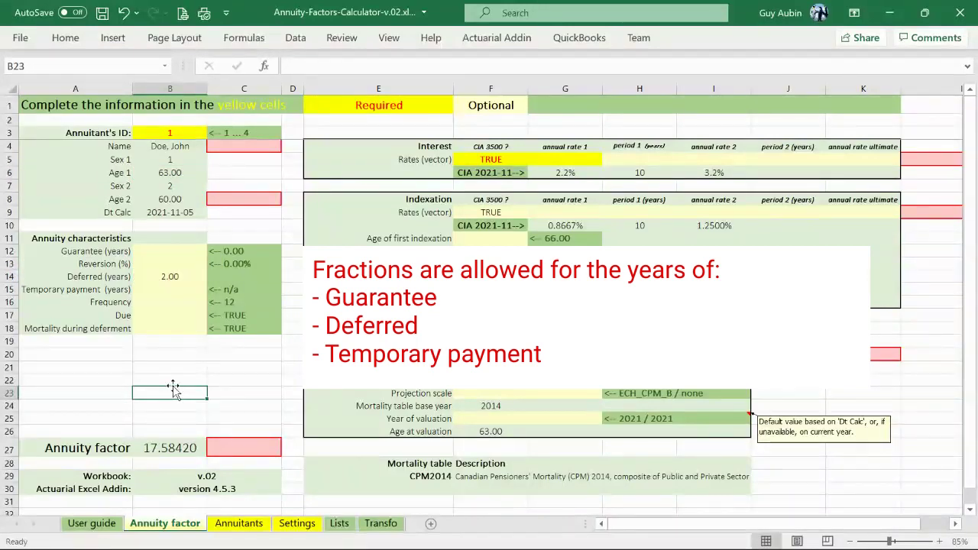
# Step: Enter the formula =65-B6 for the temporary payment years, subtracting Age 1 from 65
pyautogui.click(178, 289)
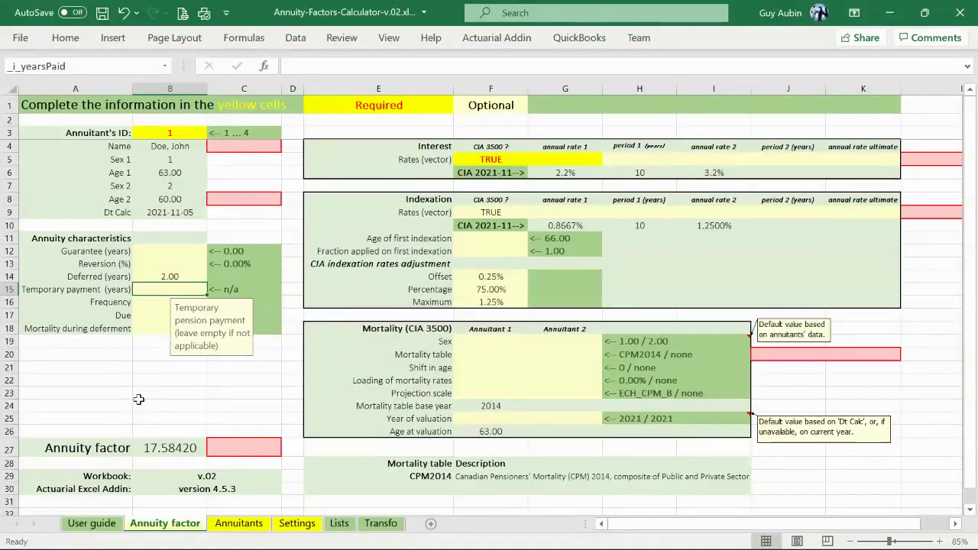
pyautogui.write('=65')
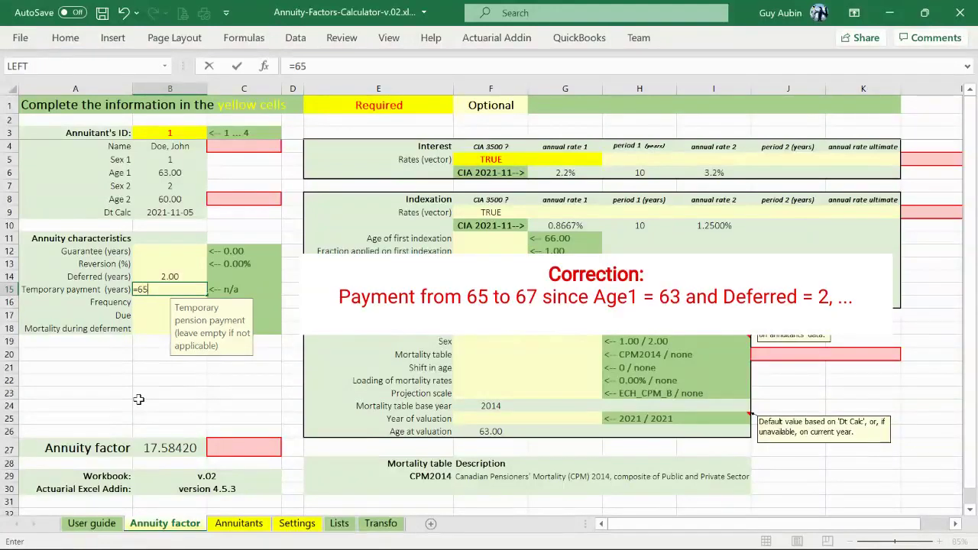
pyautogui.write('-')
pyautogui.click(145, 174)
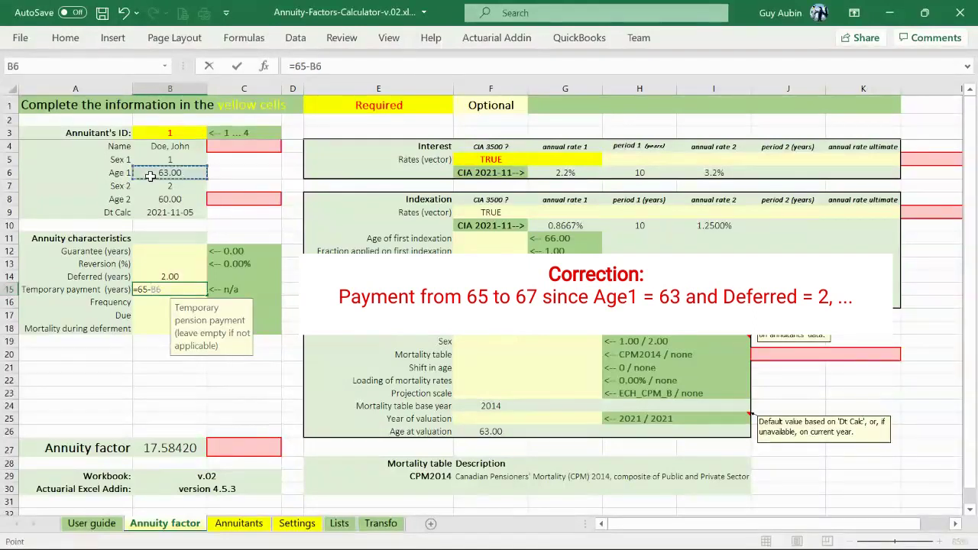
pyautogui.press('Return')
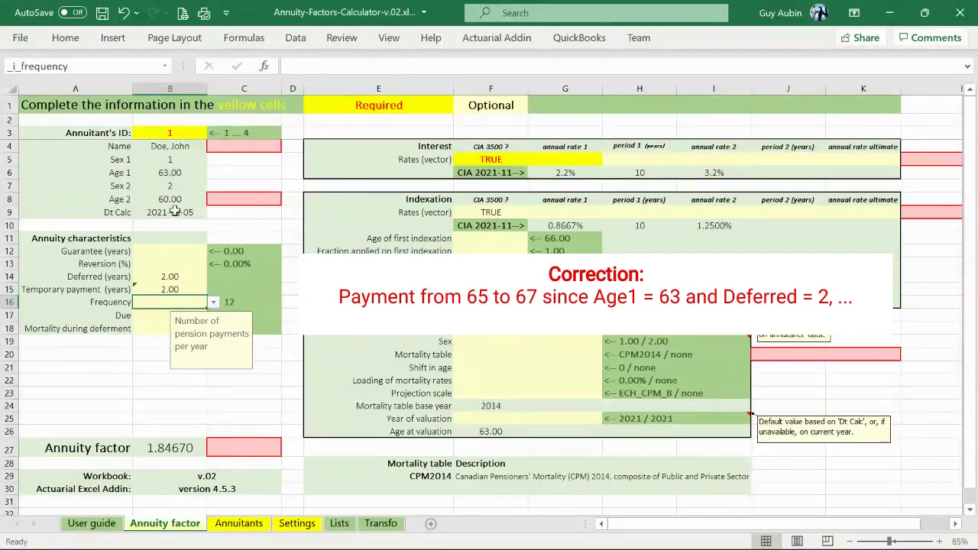
# Step: Try payment frequencies of 24 and 52 per year in the annuity characteristics
pyautogui.click(215, 302)
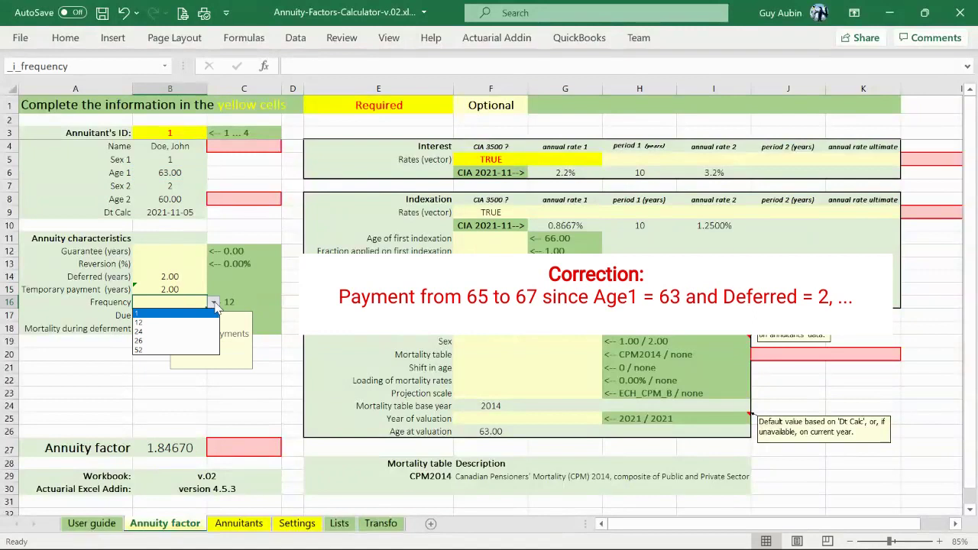
pyautogui.click(113, 382)
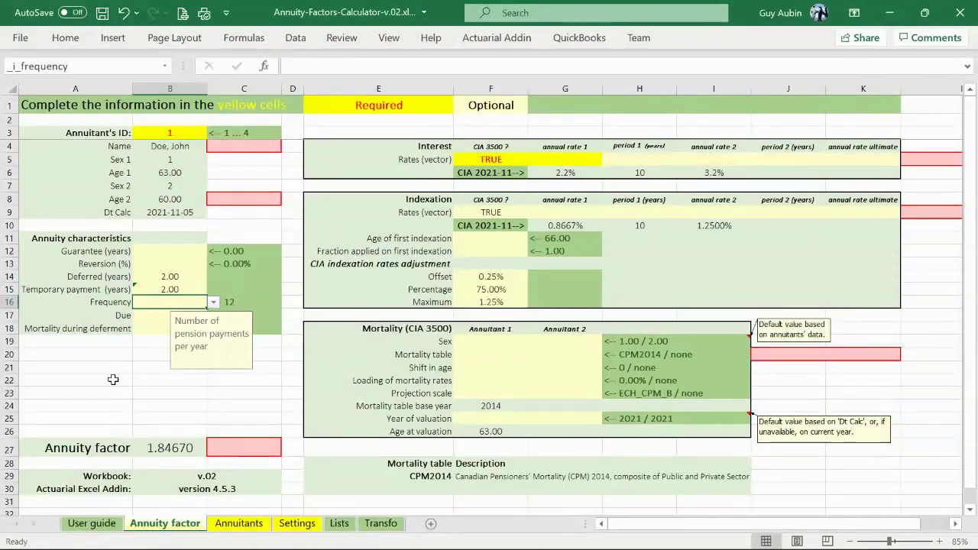
pyautogui.click(215, 303)
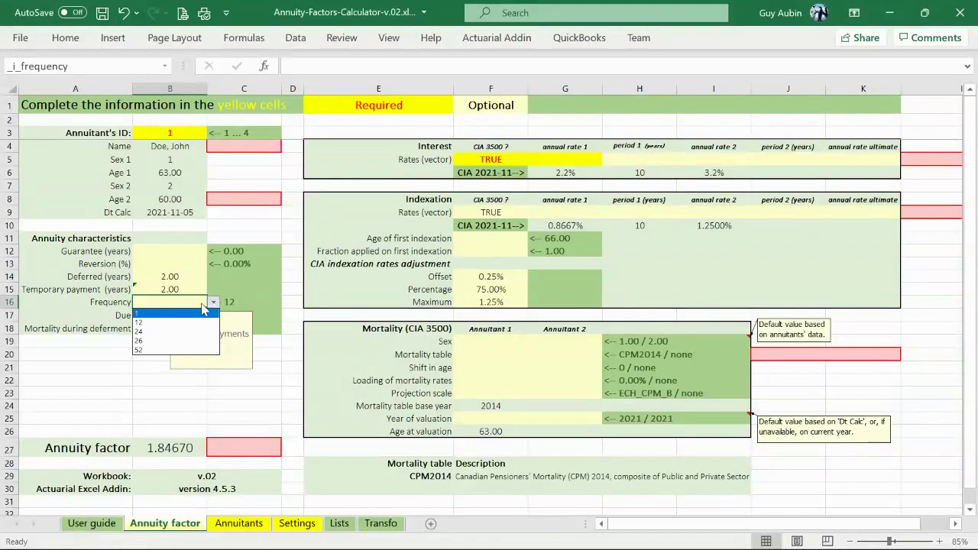
pyautogui.click(160, 331)
pyautogui.click(215, 302)
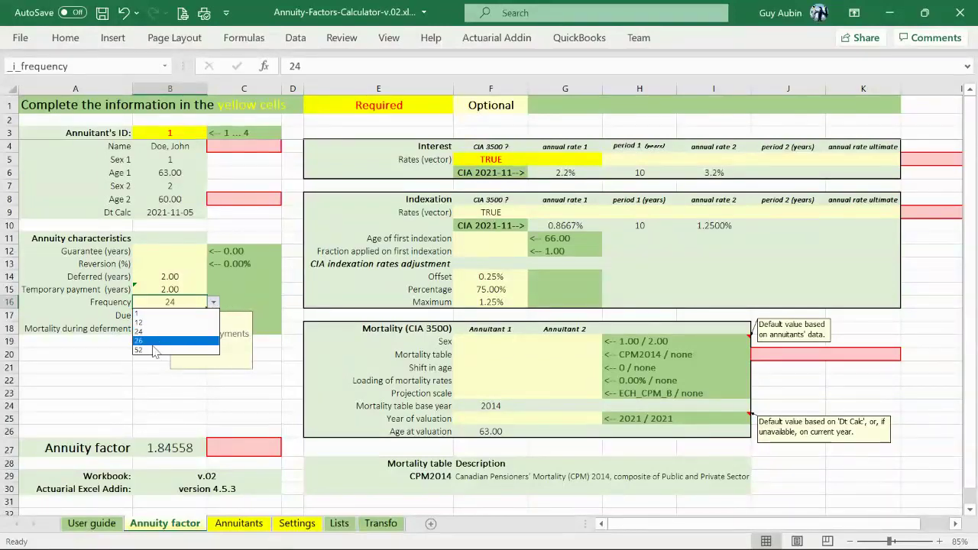
pyautogui.click(153, 352)
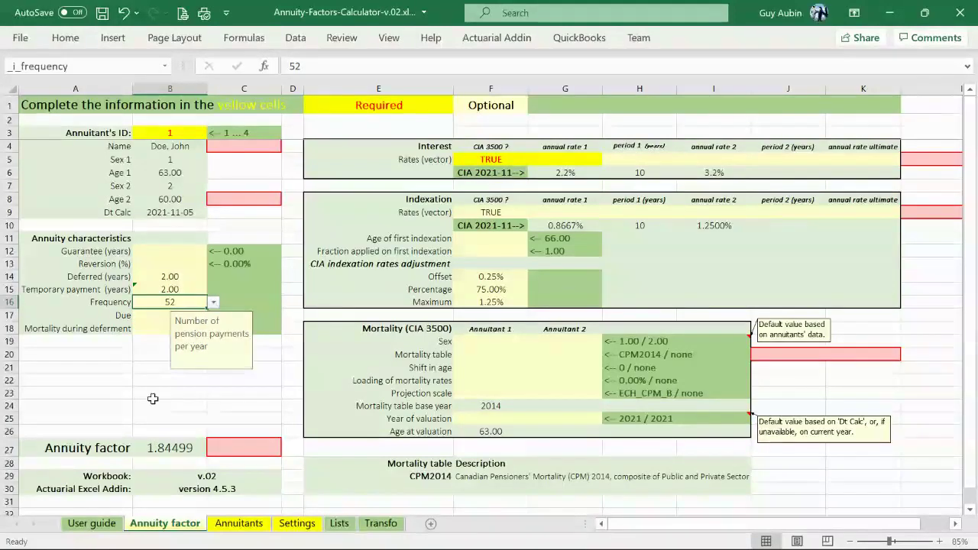
# Step: Set the annuity's Due option to FALSE for end-of-period payments and review it against the payment frequency
pyautogui.click(141, 318)
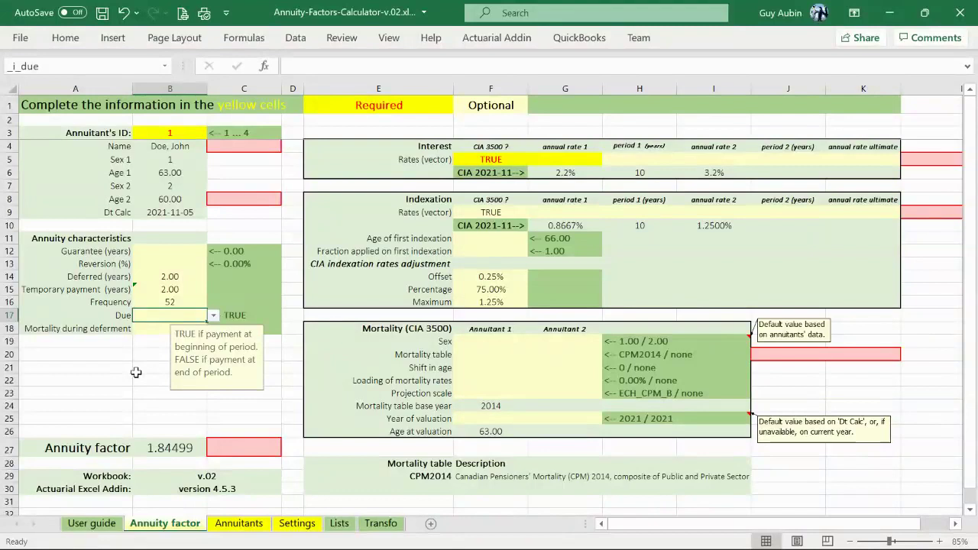
pyautogui.click(214, 315)
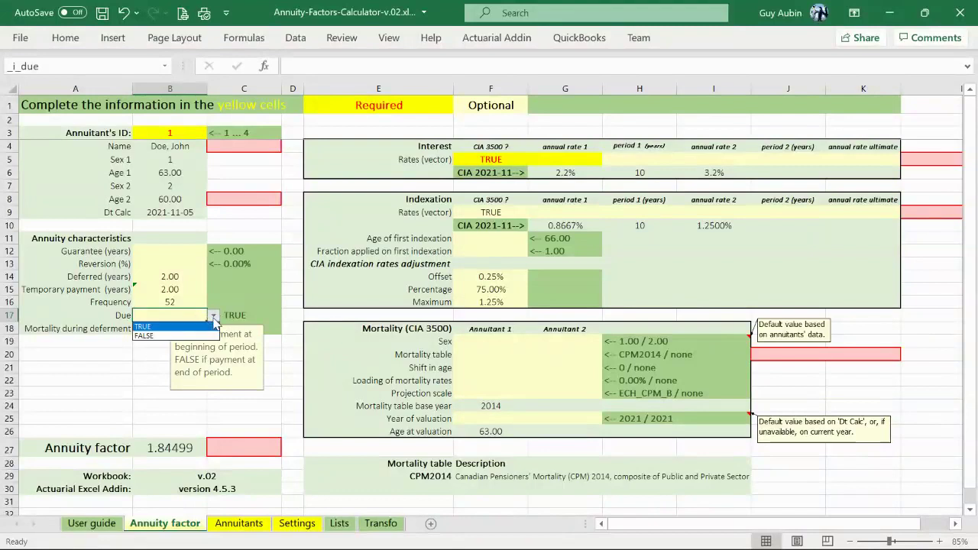
pyautogui.click(145, 336)
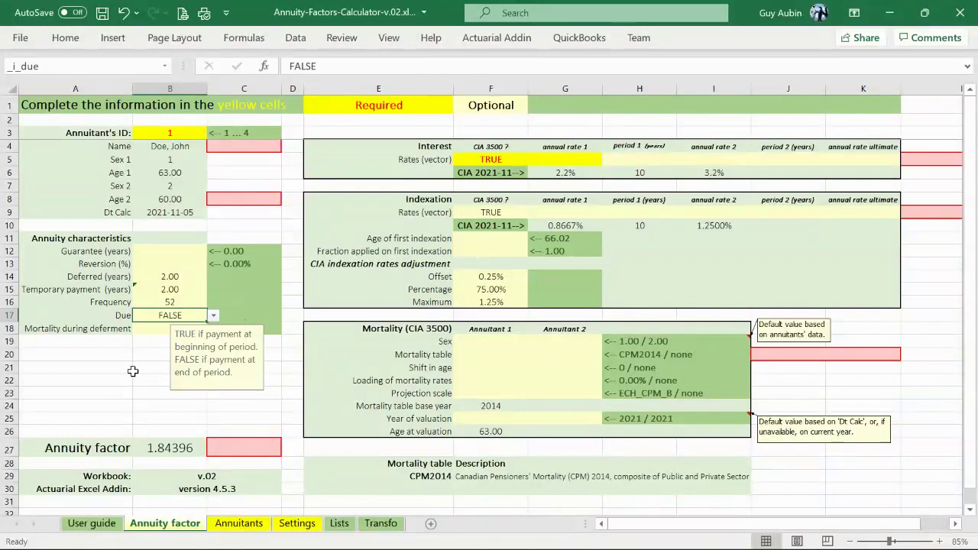
pyautogui.press('Up')
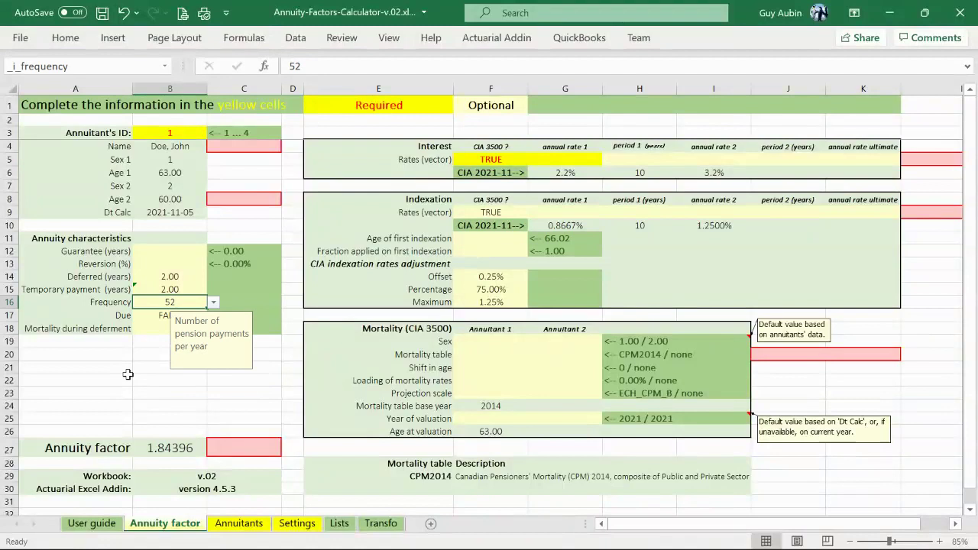
pyautogui.press('Down')
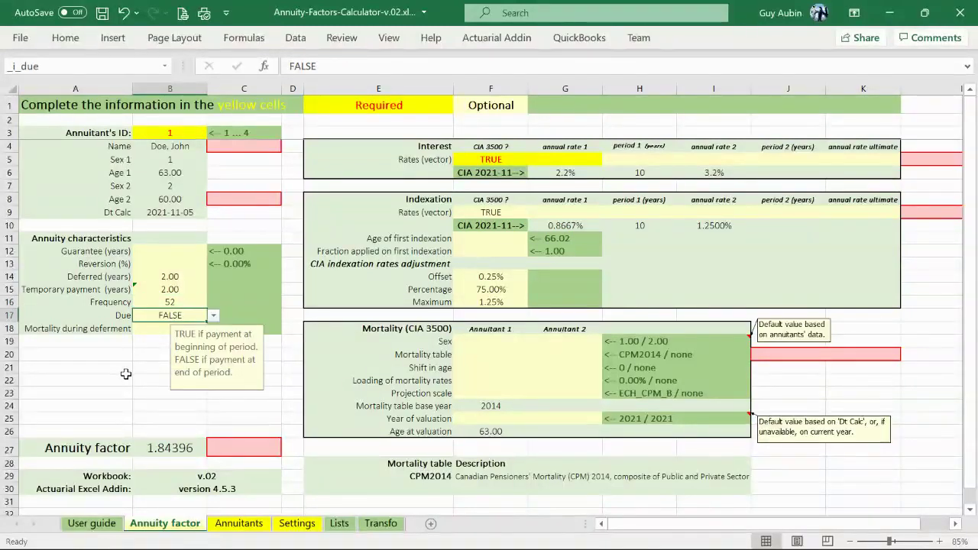
# Step: Set the annuity's mortality during deferment option to FALSE
pyautogui.click(158, 328)
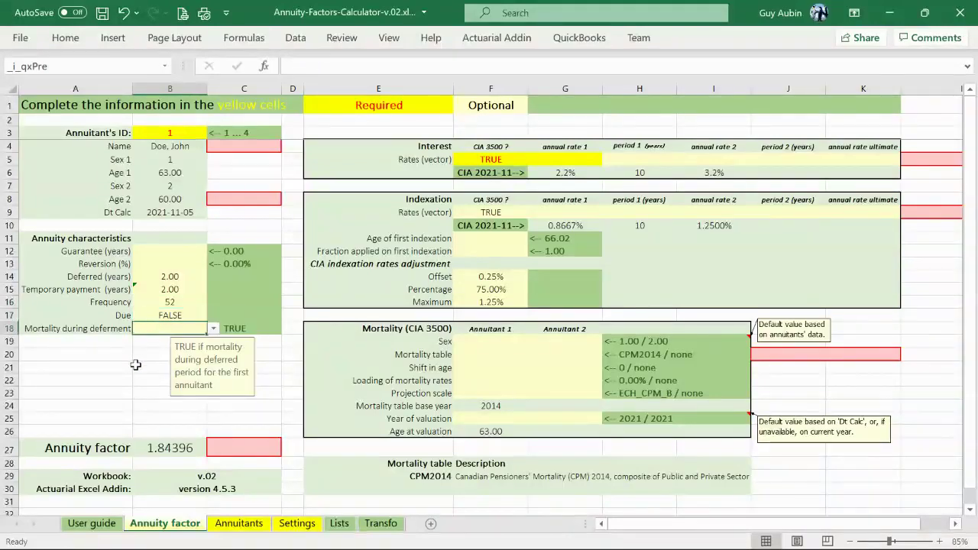
pyautogui.click(215, 329)
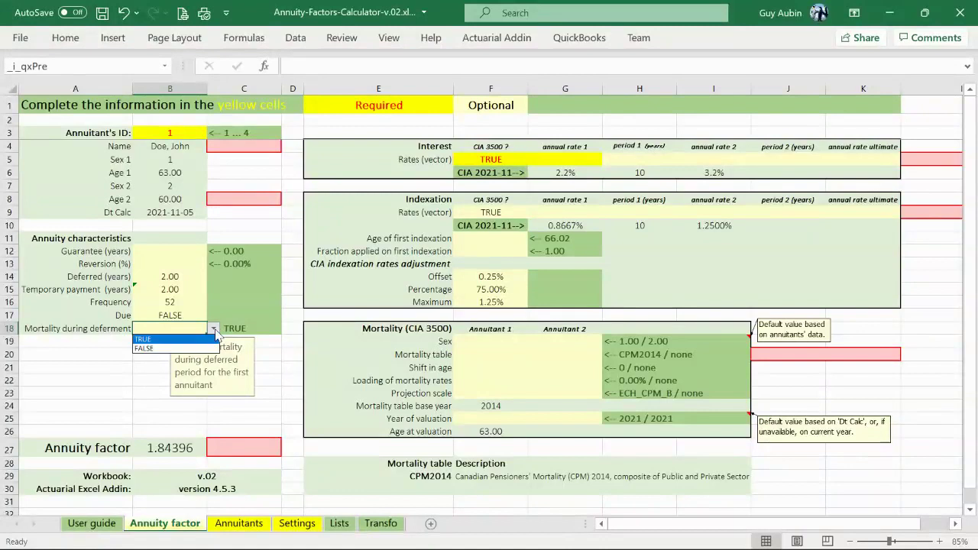
pyautogui.click(145, 348)
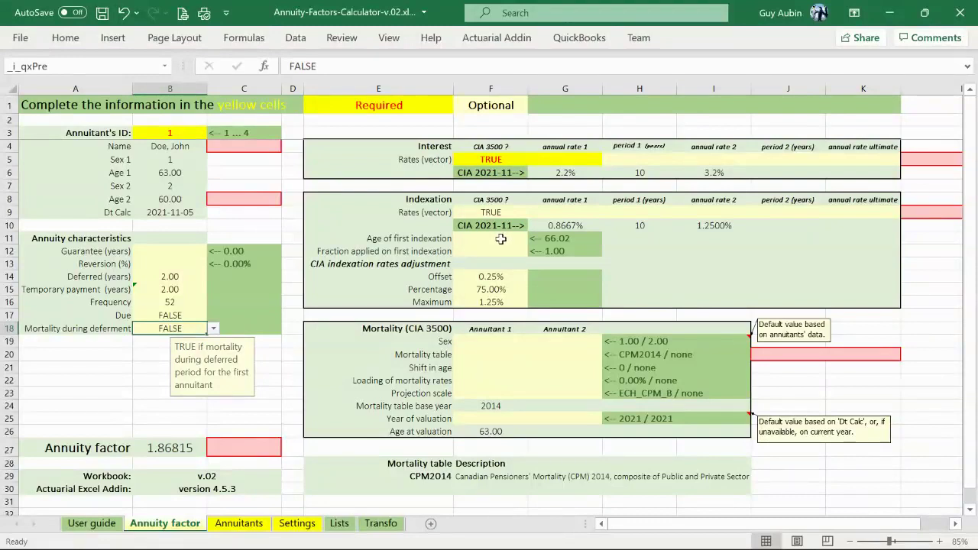
# Step: Examine Age 1, the deferred years, the payment frequency and the Due setting behind the default age of first indexation
pyautogui.click(178, 173)
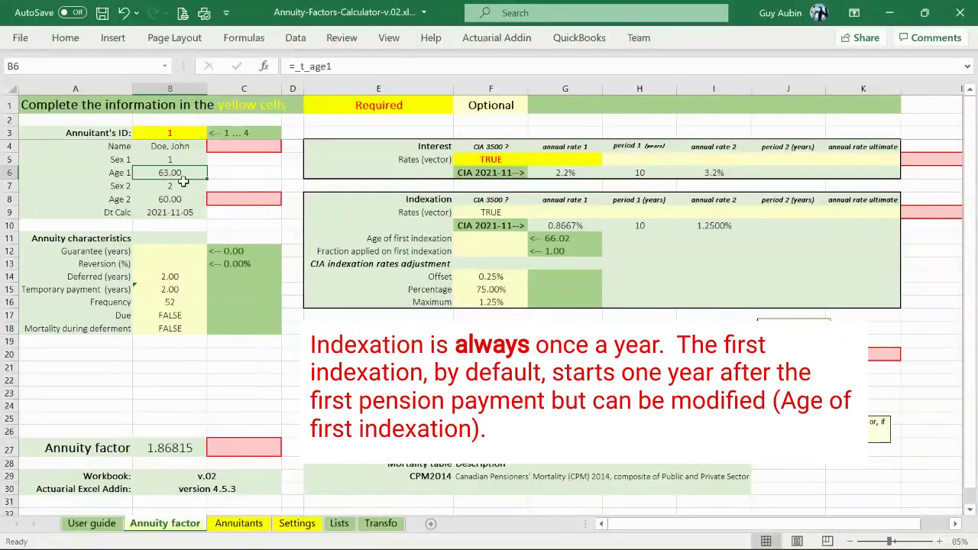
pyautogui.click(174, 277)
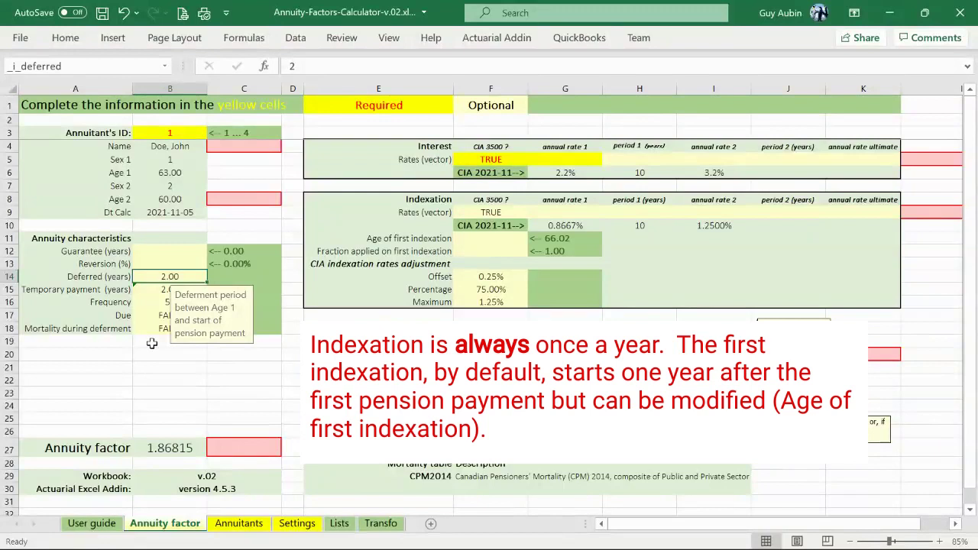
pyautogui.click(130, 354)
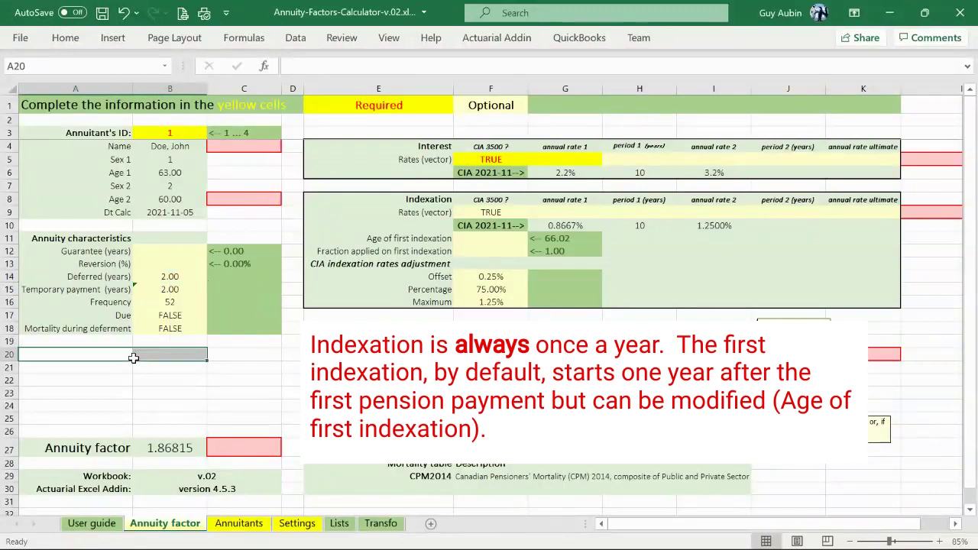
pyautogui.click(173, 302)
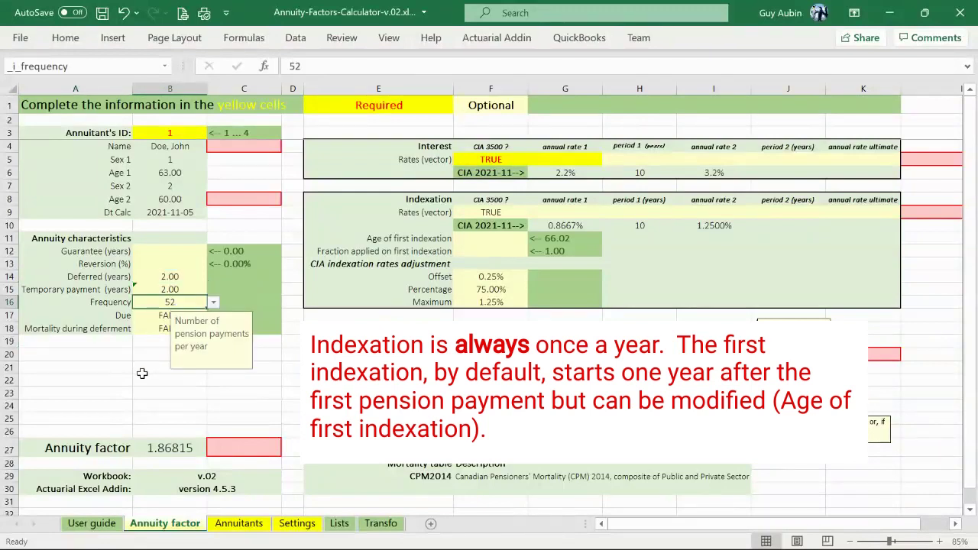
pyautogui.press('Down')
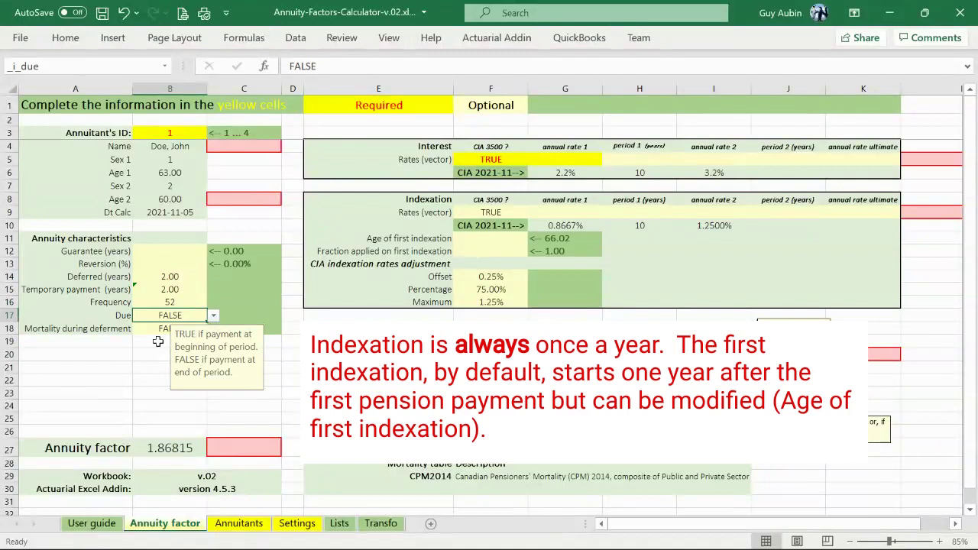
# Step: Set the payment frequency to 12 and check the default fraction applied on first indexation
pyautogui.press('Up')
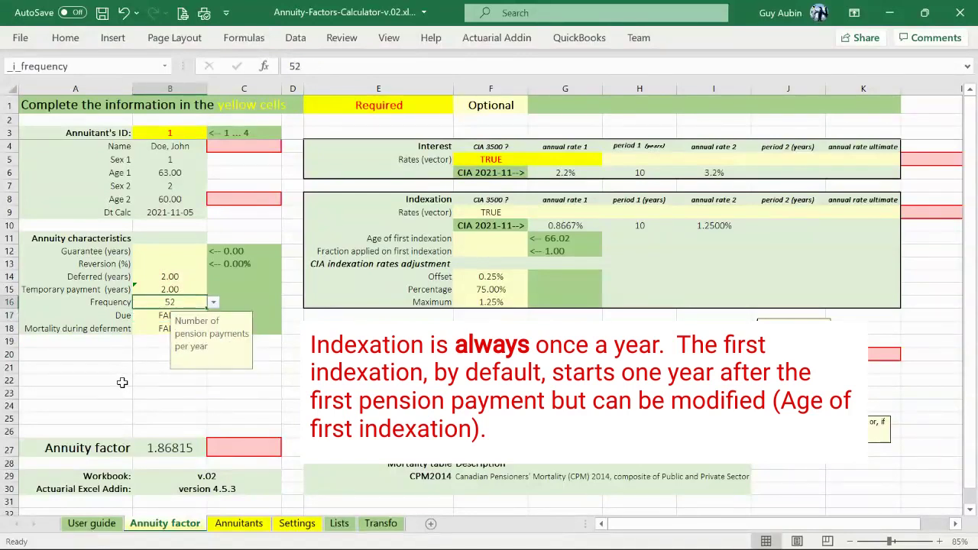
pyautogui.click(213, 302)
pyautogui.click(194, 323)
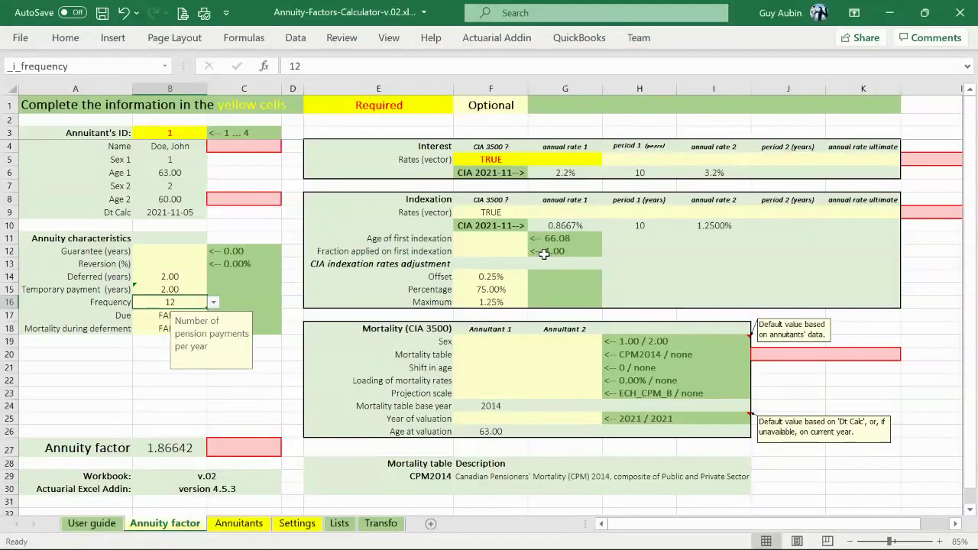
pyautogui.click(545, 253)
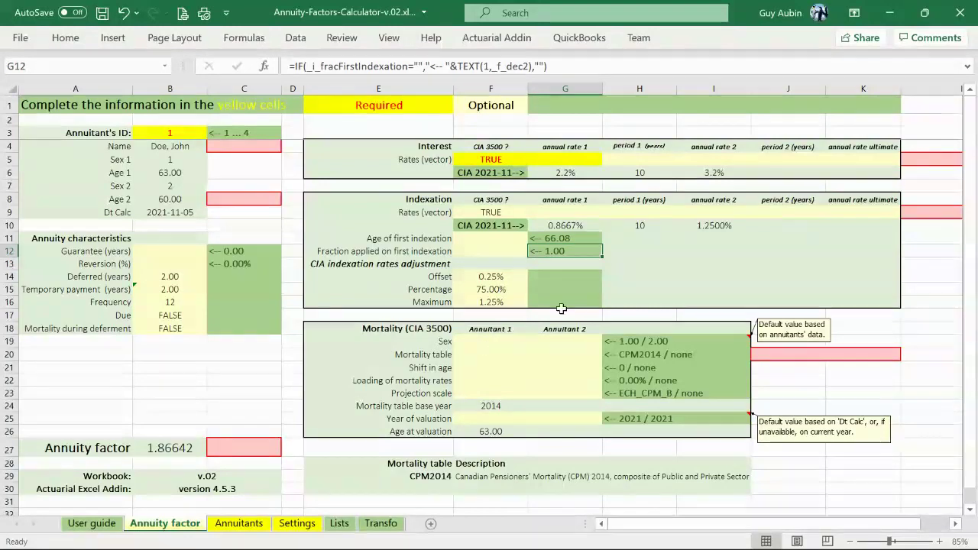
# Step: Set the fraction applied on first indexation to 0.5
pyautogui.click(505, 252)
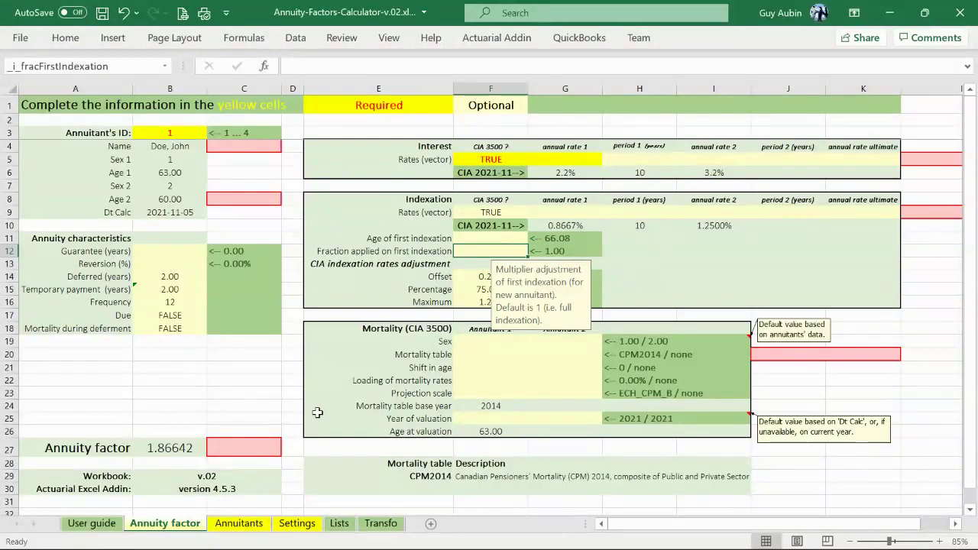
pyautogui.write('.5')
pyautogui.press('Return')
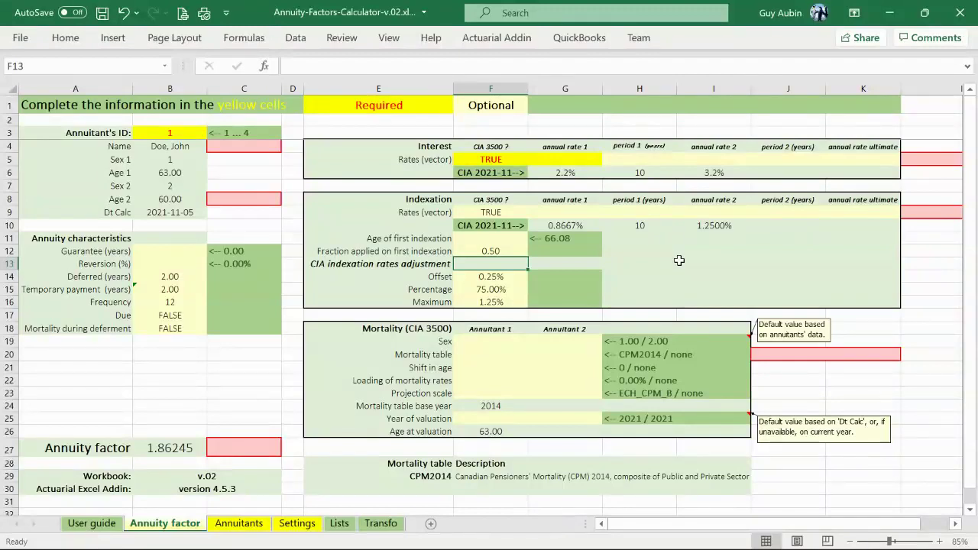
# Step: Clear all the annuity characteristics, from the guarantee years through mortality during deferment
pyautogui.click(142, 253)
pyautogui.keyDown('shift'); pyautogui.click(155, 321); pyautogui.keyUp('shift')
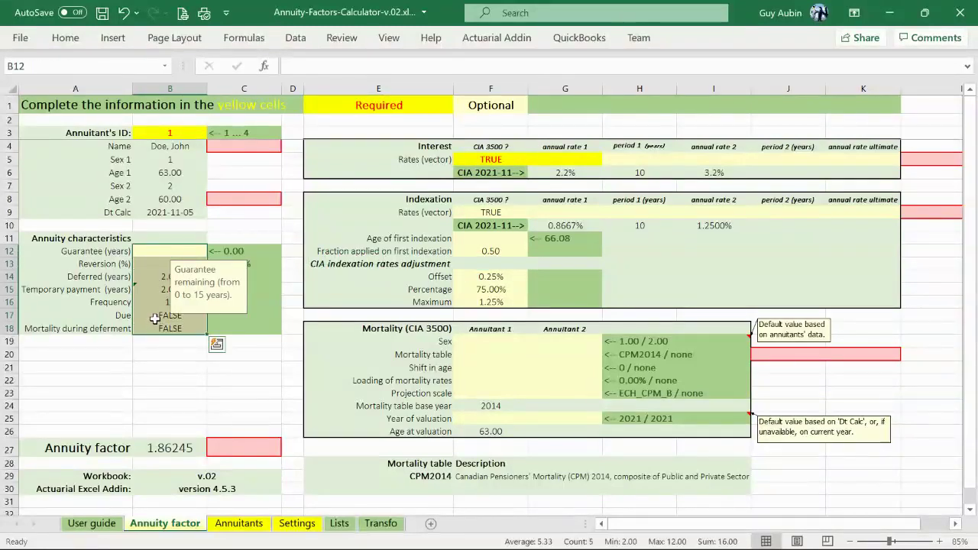
pyautogui.press('Delete')
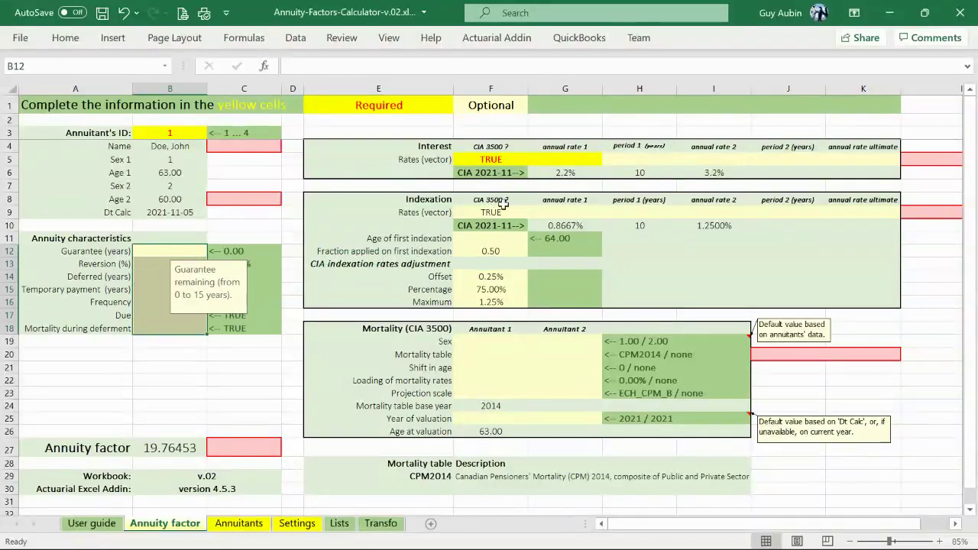
# Step: Set the interest section's CIA 3500 option to FALSE
pyautogui.click(521, 157)
pyautogui.click(534, 159)
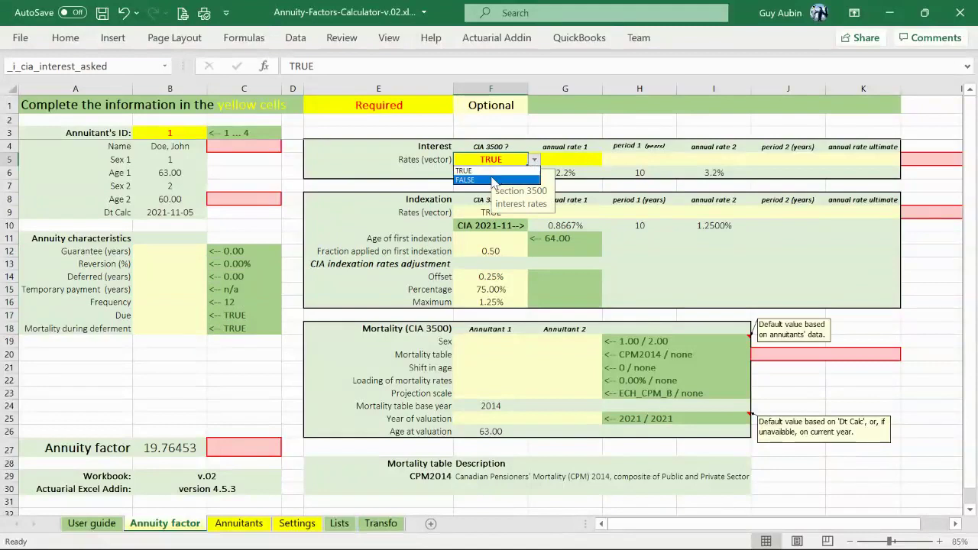
pyautogui.click(527, 183)
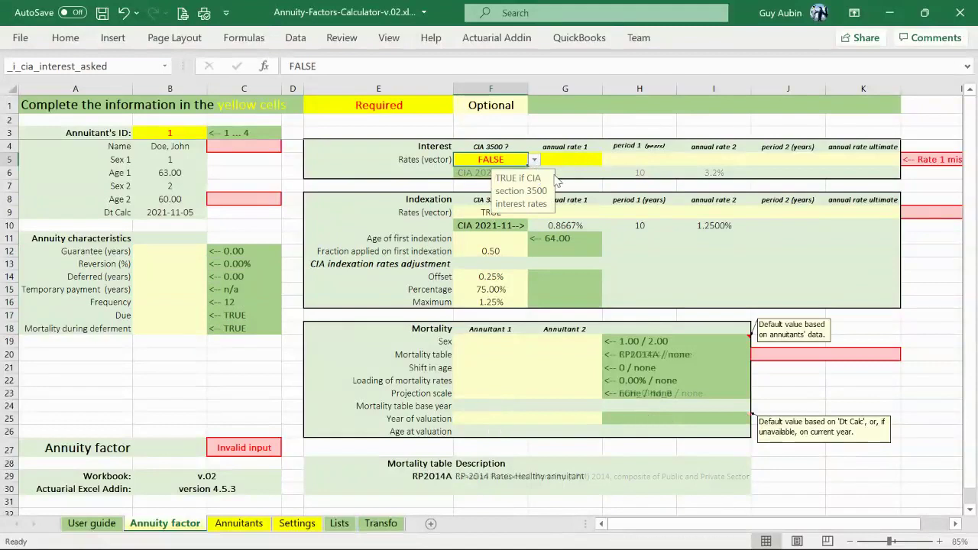
# Step: Clear the age of first indexation, the fraction applied and the CIA indexation offset, percentage and maximum
pyautogui.click(492, 239)
pyautogui.keyDown('shift'); pyautogui.click(473, 299); pyautogui.keyUp('shift')
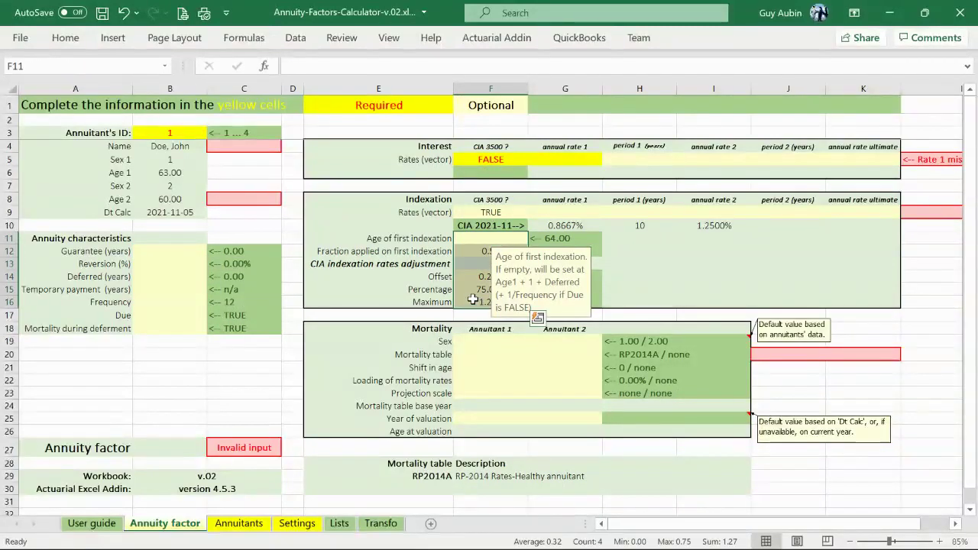
pyautogui.press('Delete')
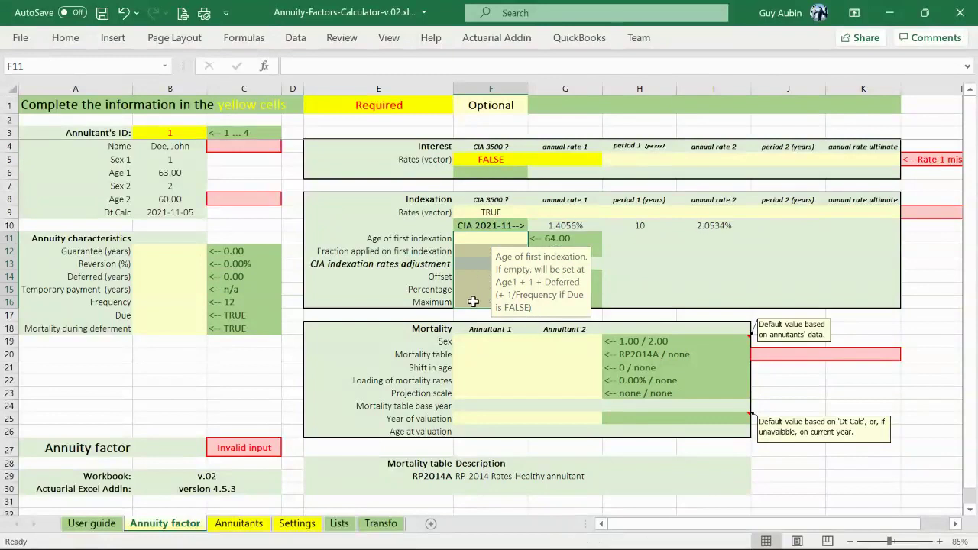
pyautogui.click(800, 369)
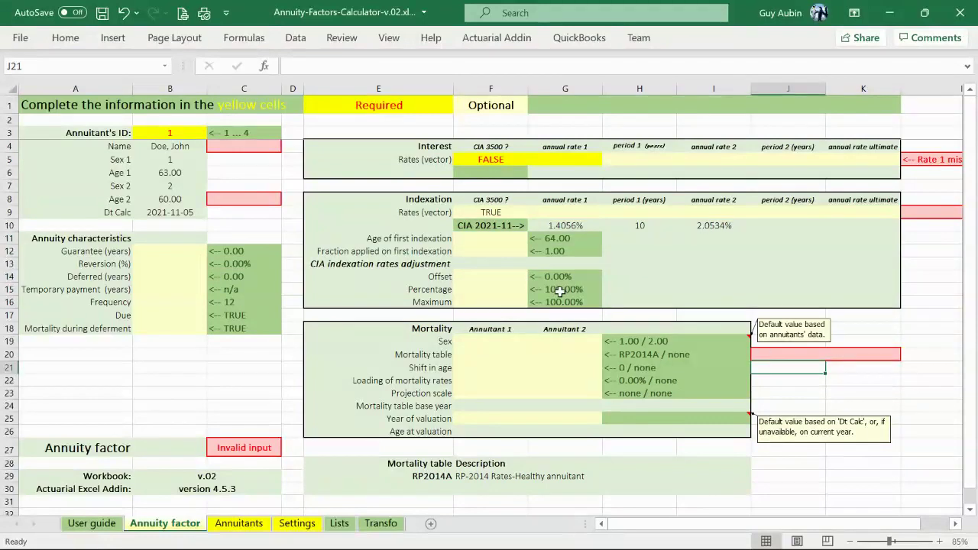
# Step: Set the indexation section's CIA 3500 option to FALSE
pyautogui.click(495, 214)
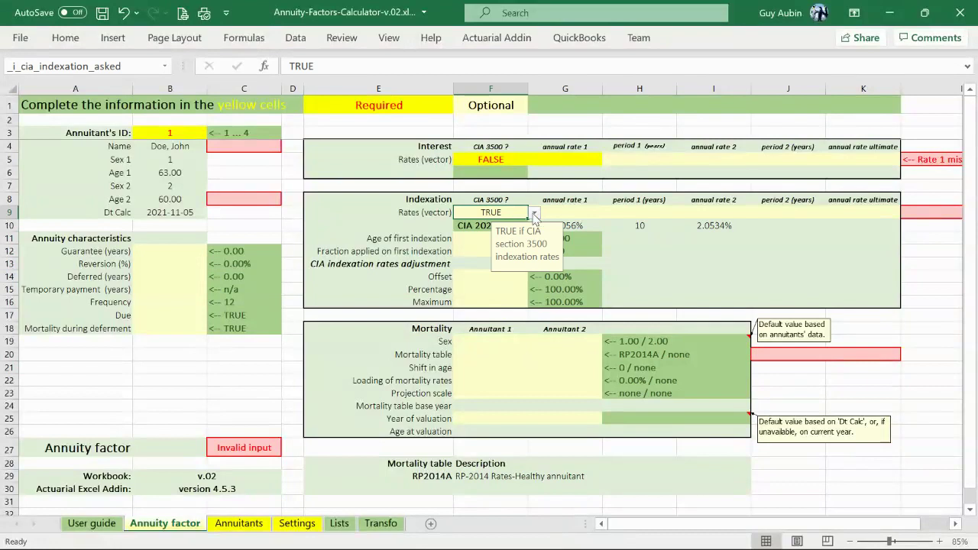
pyautogui.click(535, 214)
pyautogui.click(493, 233)
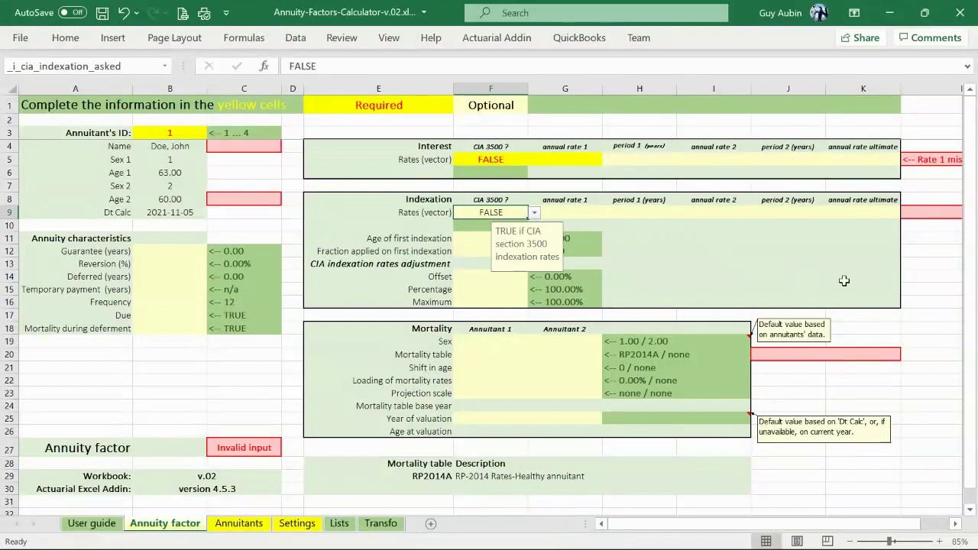
# Step: Enter 3% as annual rate 1 in the interest section
pyautogui.click(565, 160)
pyautogui.write('3')
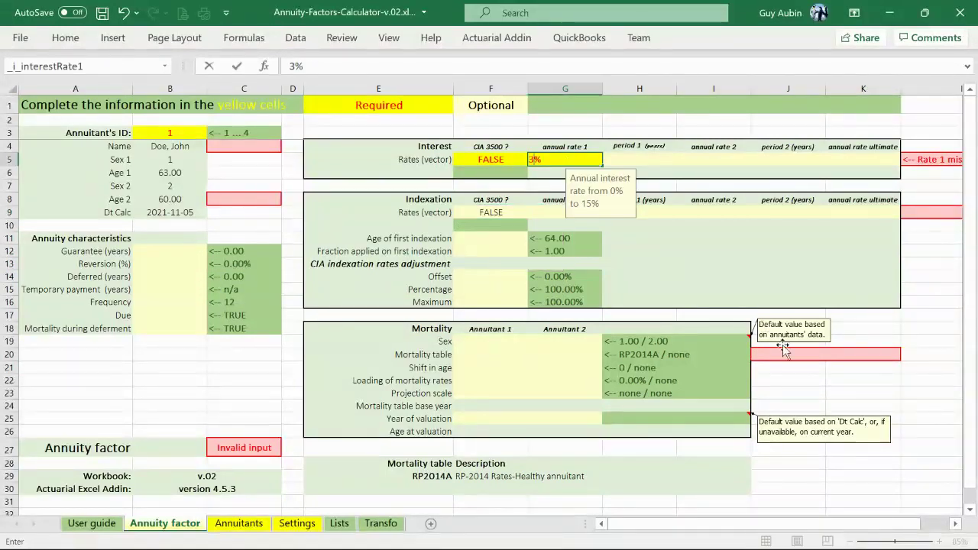
pyautogui.click(816, 380)
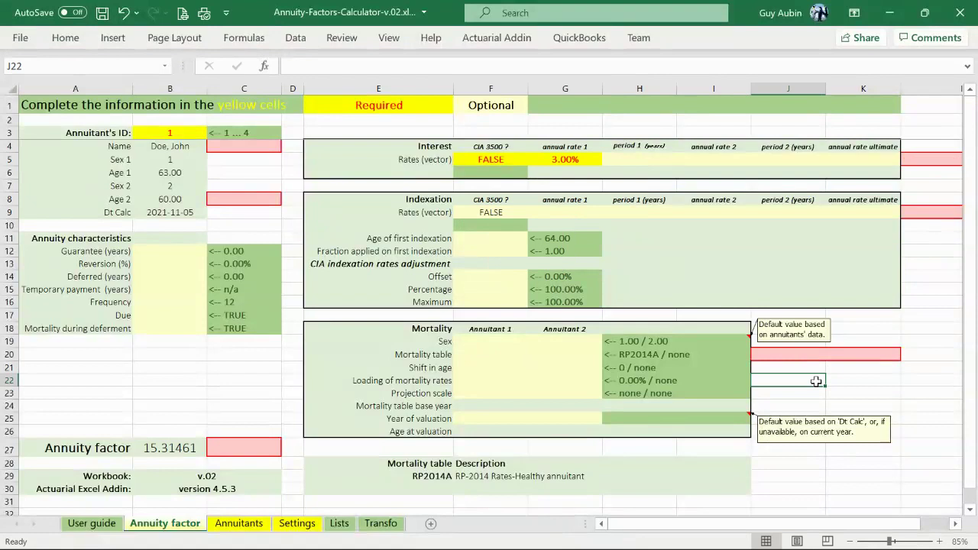
# Step: Compare the default mortality sex with the annuitants' Sex 1 and Sex 2, and set the sex assumption to 1.2 for both annuitants
pyautogui.click(476, 339)
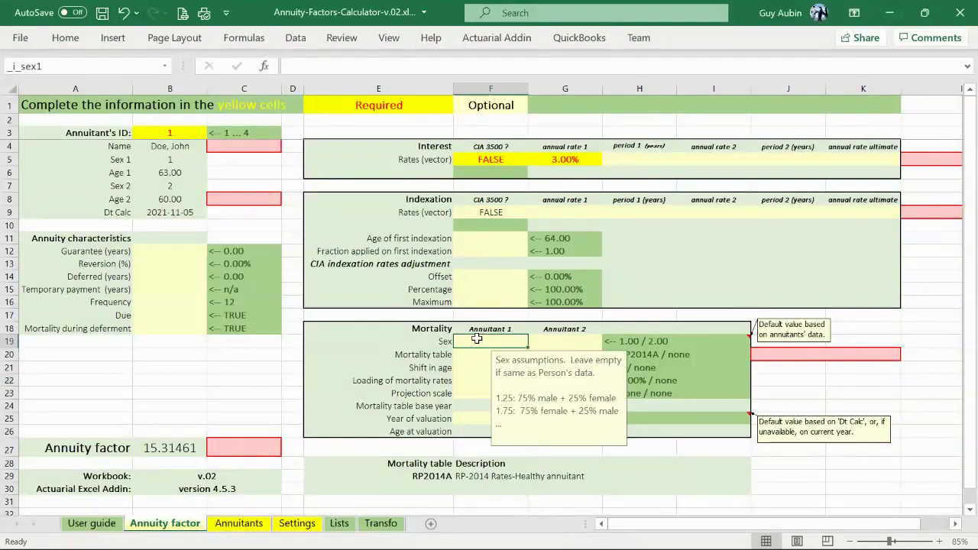
pyautogui.click(638, 338)
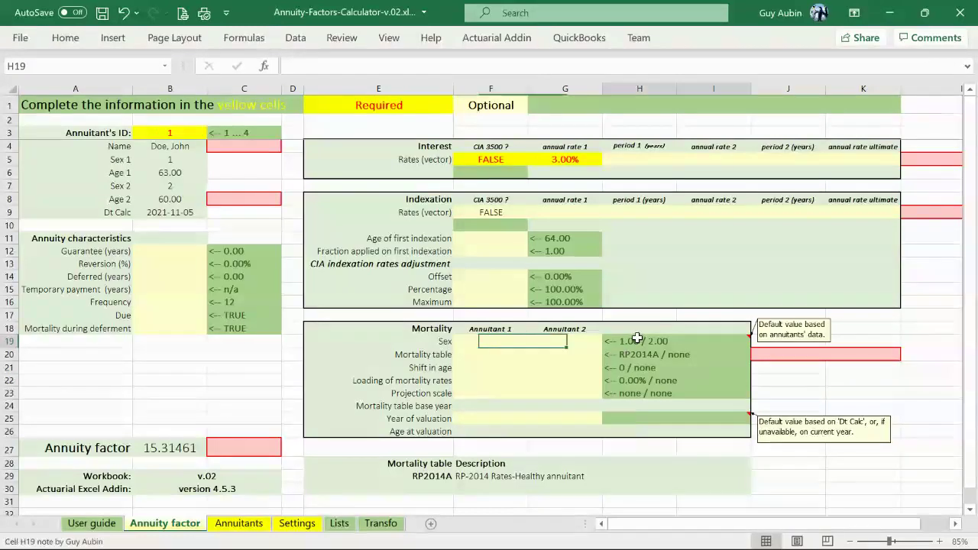
pyautogui.click(177, 162)
pyautogui.click(182, 191)
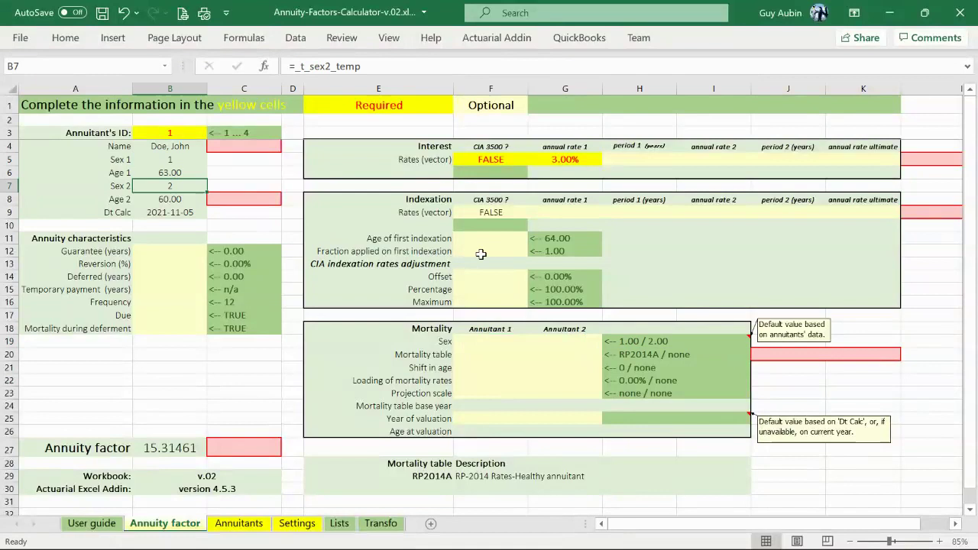
pyautogui.click(502, 342)
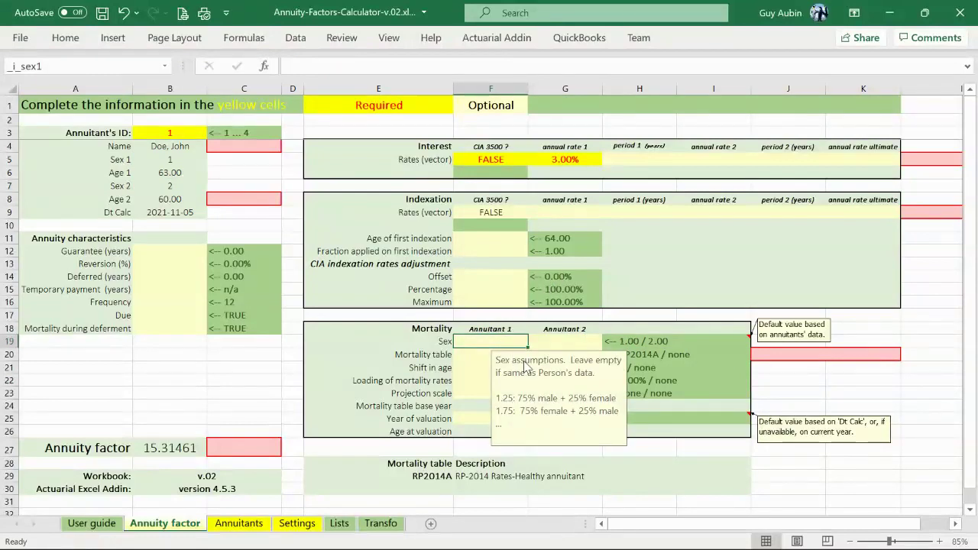
pyautogui.write('1.2')
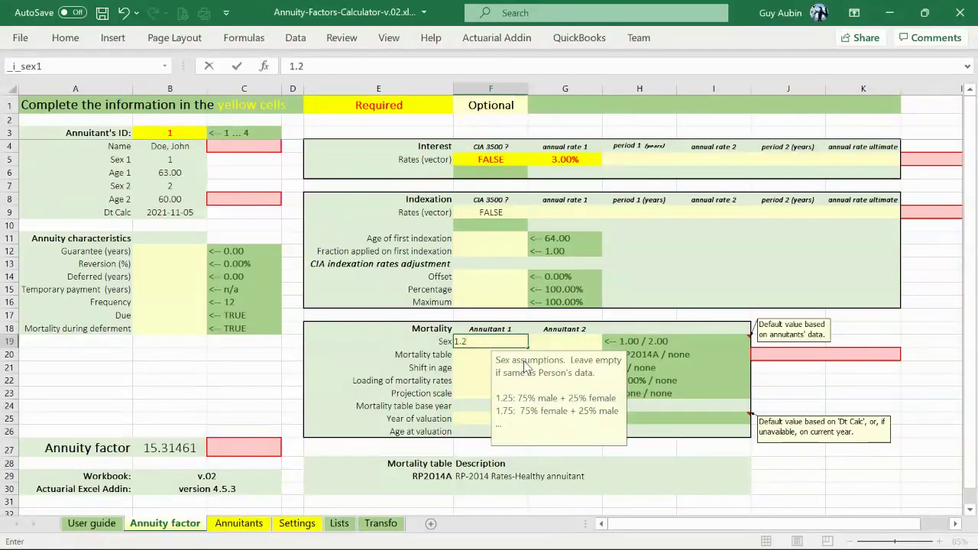
pyautogui.press('Tab')
pyautogui.write('1.')
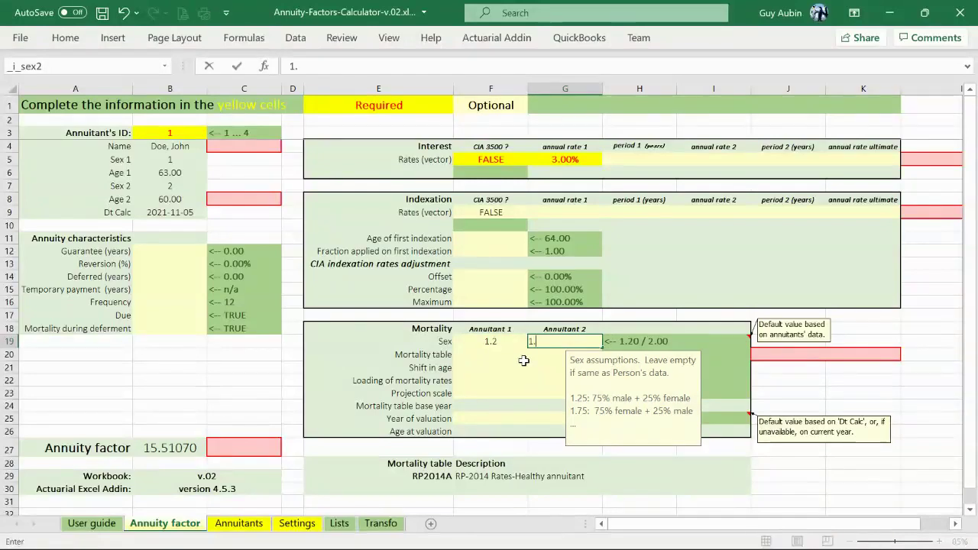
pyautogui.press('Return')
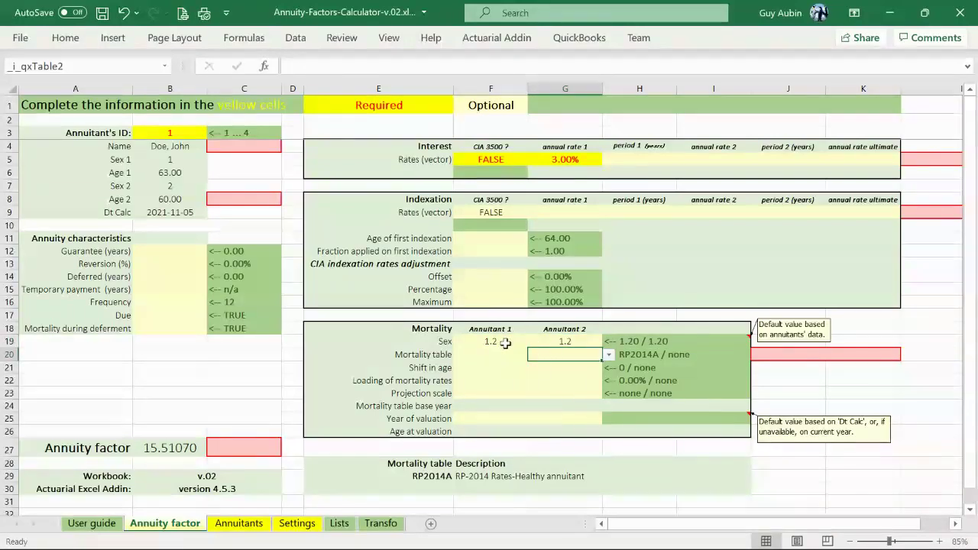
pyautogui.click(505, 343)
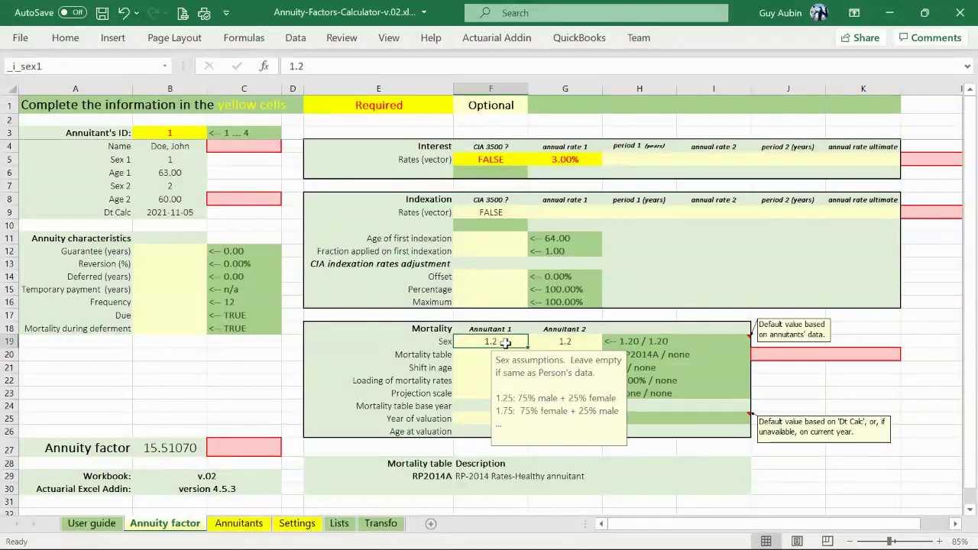
pyautogui.click(564, 340)
pyautogui.click(511, 344)
pyautogui.click(555, 340)
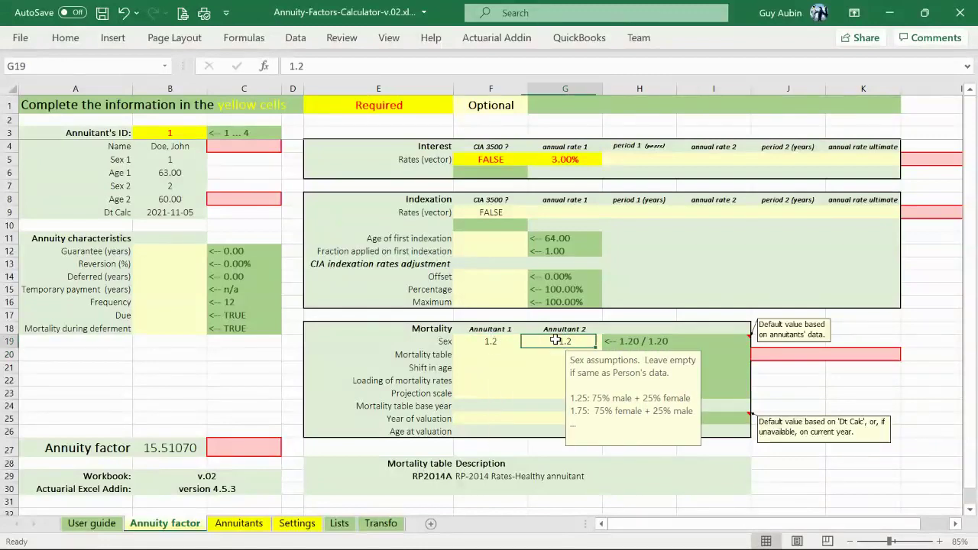
# Step: Check the country in the Settings sheet, choose RP2014A as Annuitant 1's mortality table and review its description
pyautogui.click(489, 356)
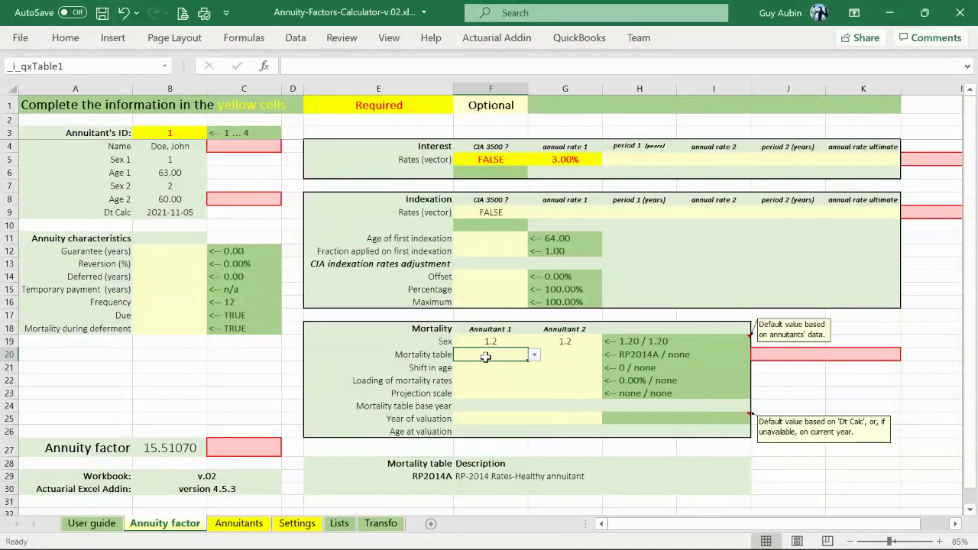
pyautogui.click(534, 355)
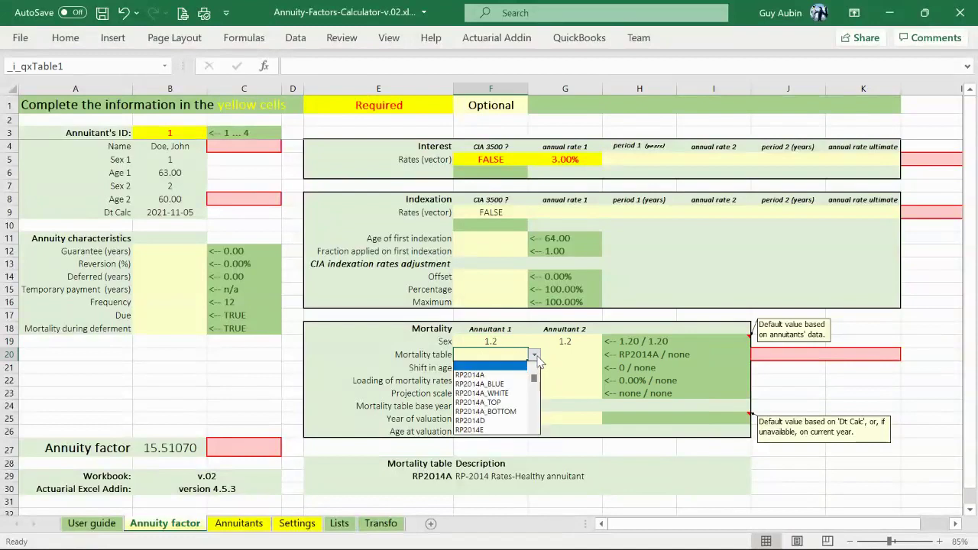
pyautogui.click(308, 527)
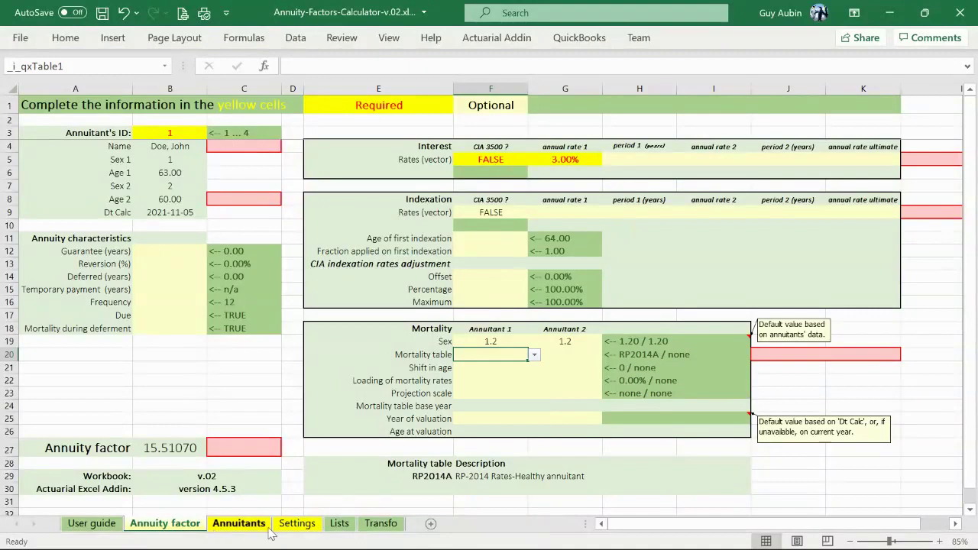
pyautogui.click(300, 524)
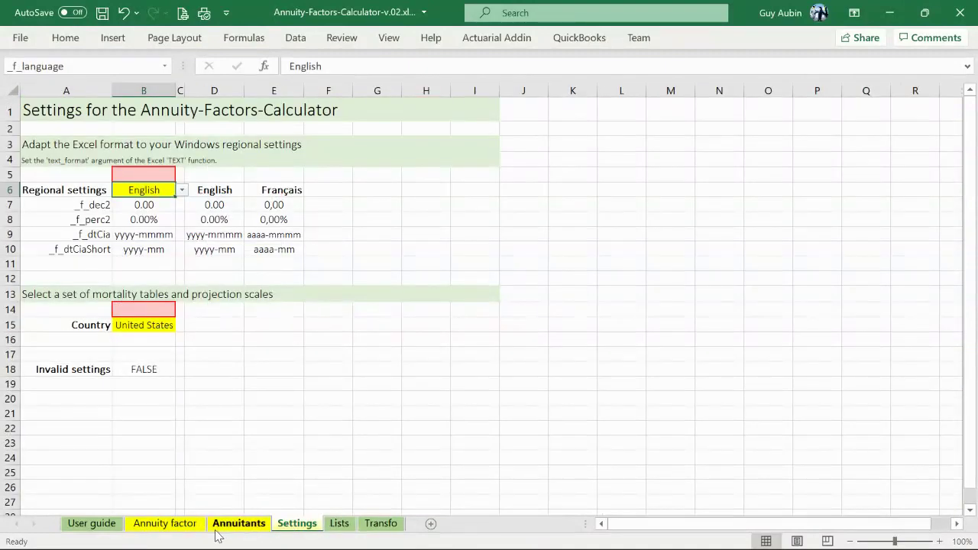
pyautogui.click(183, 524)
pyautogui.click(535, 355)
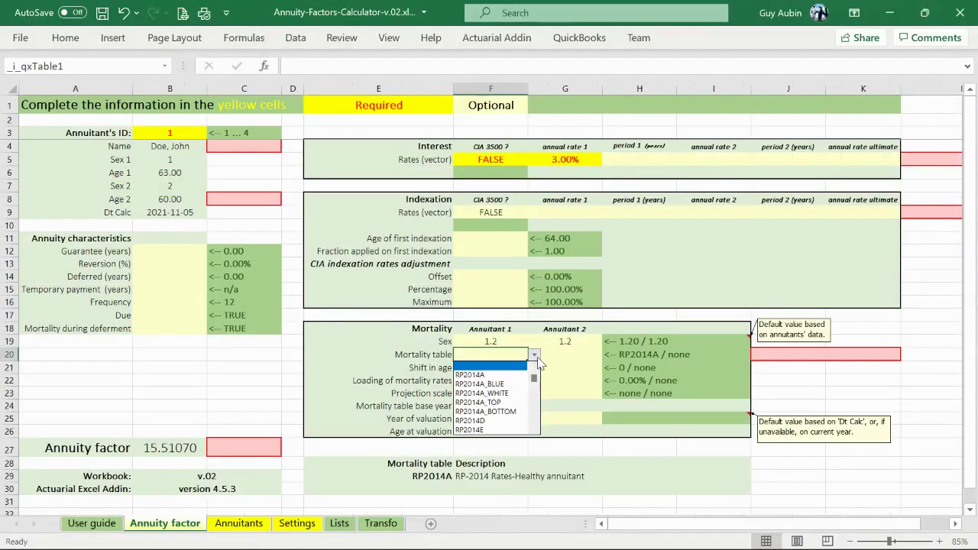
pyautogui.scroll(-5, 537, 383)
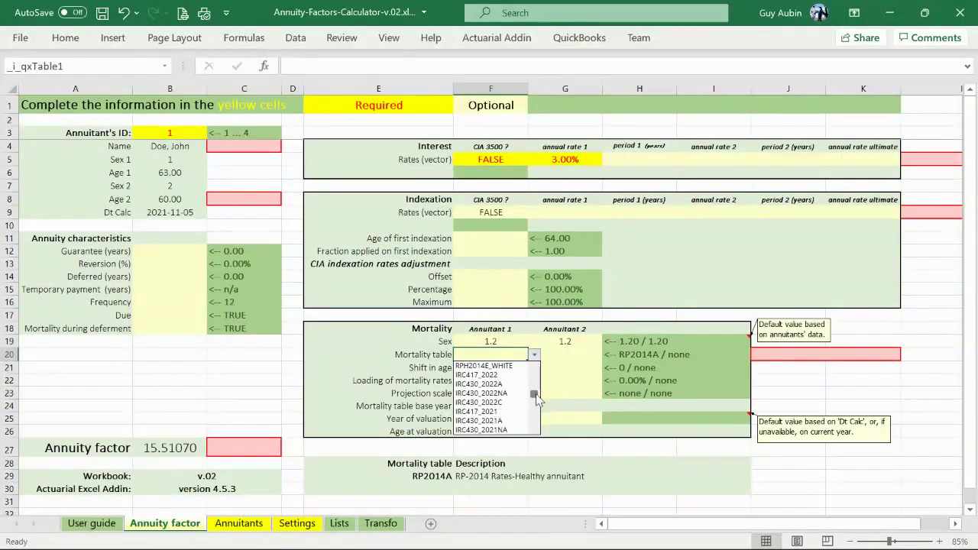
pyautogui.moveTo(537, 399); pyautogui.dragTo(538, 352)
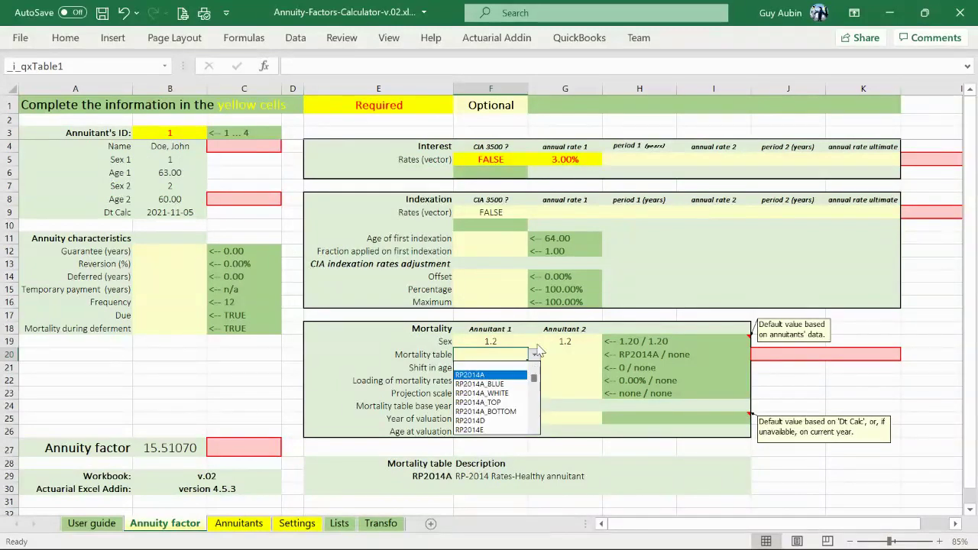
pyautogui.click(484, 375)
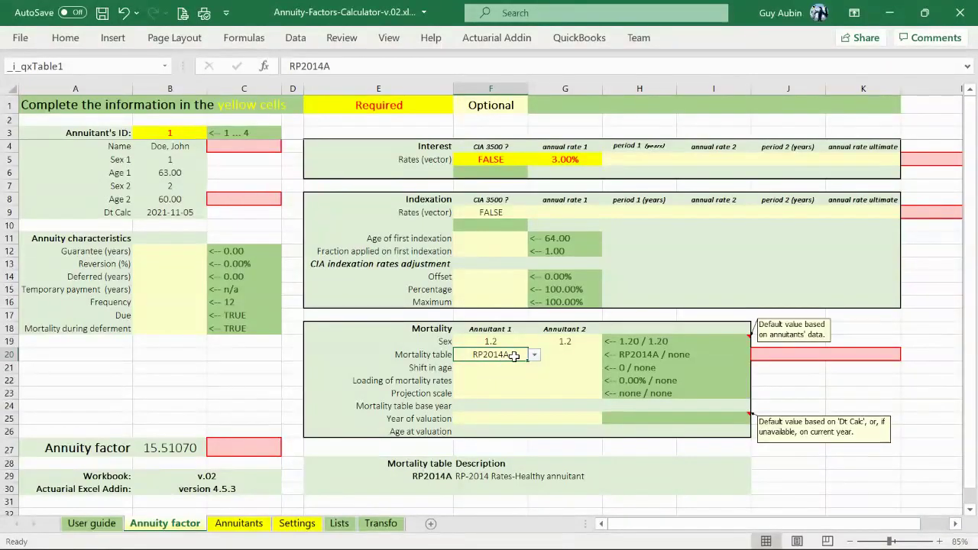
pyautogui.click(484, 478)
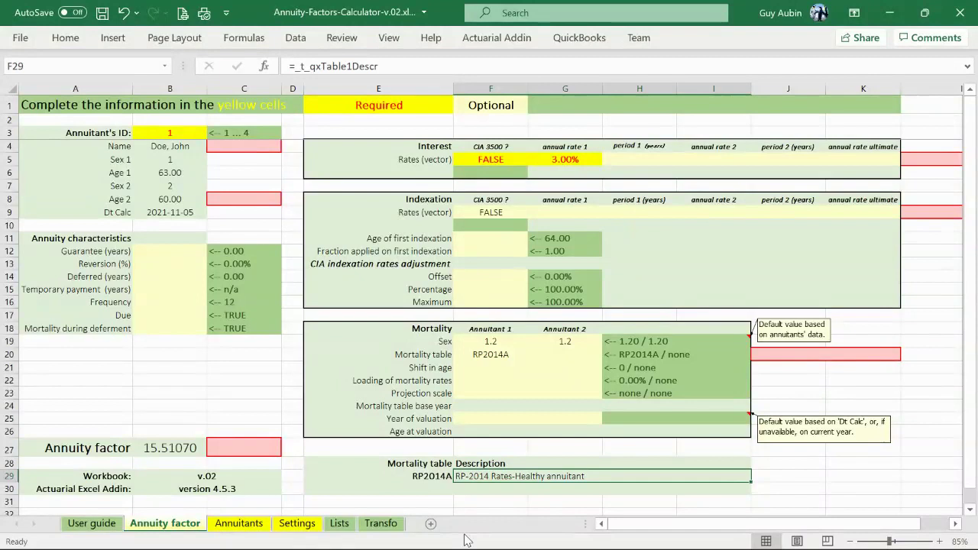
# Step: Choose RP2014A_BLUE as Annuitant 2's mortality table
pyautogui.click(563, 355)
pyautogui.click(608, 355)
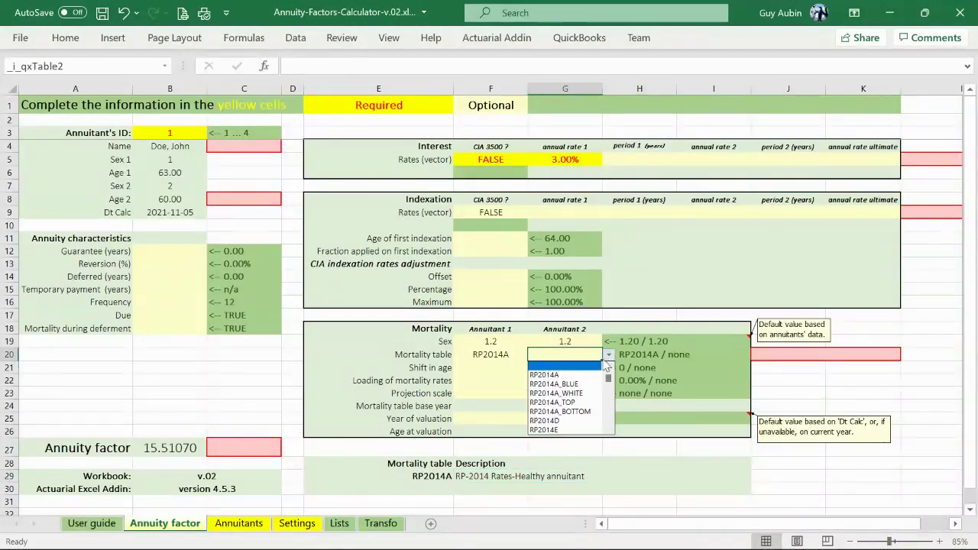
pyautogui.click(568, 385)
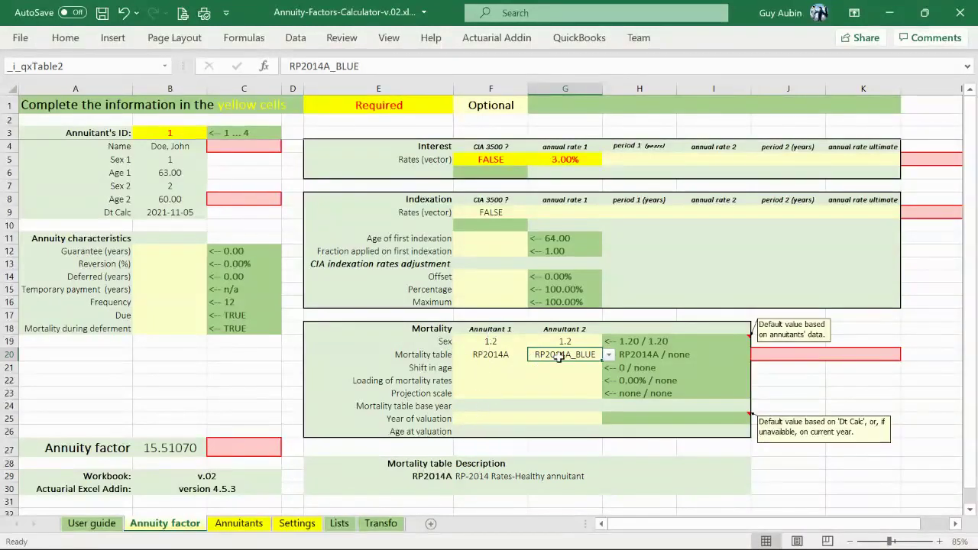
# Step: Set the mortality shift in age to -2 for both Annuitant 1 and Annuitant 2
pyautogui.click(492, 370)
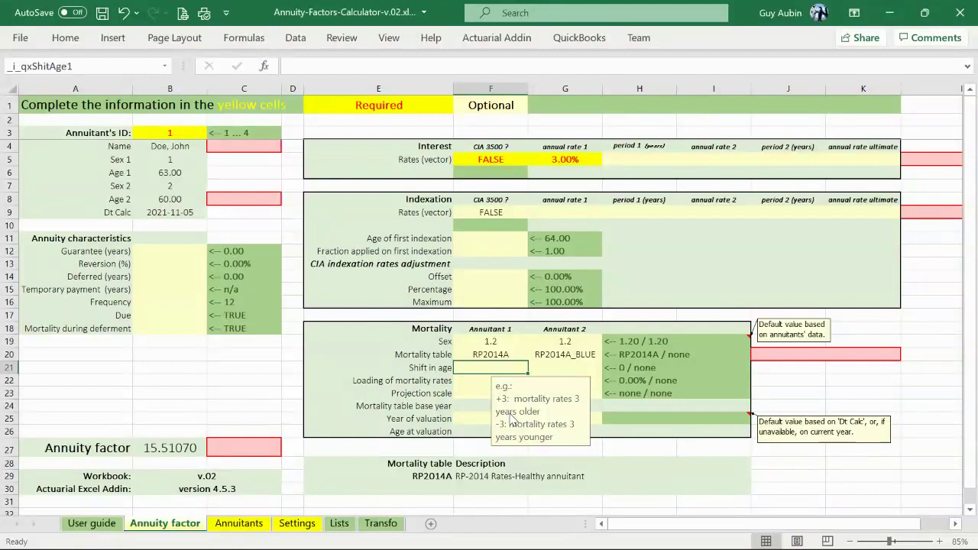
pyautogui.write('-')
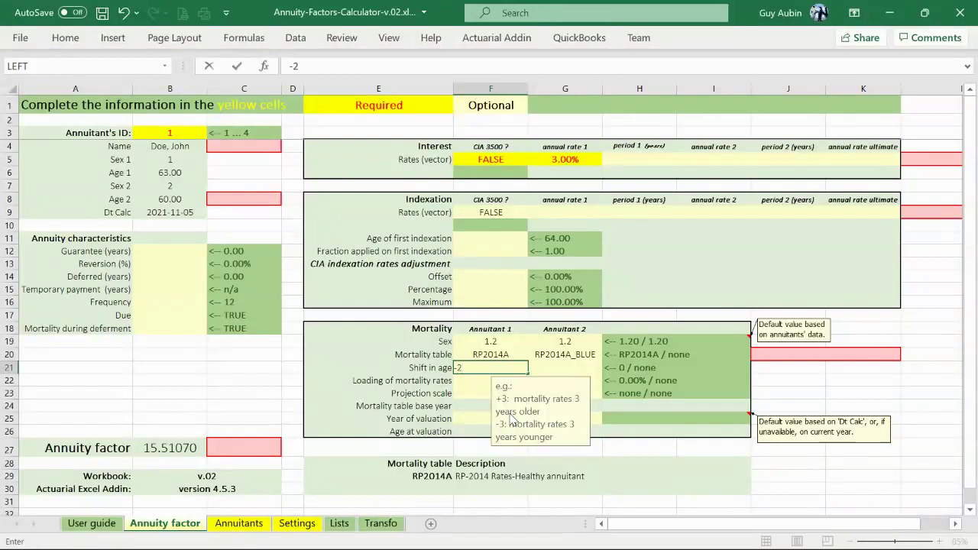
pyautogui.write('2')
pyautogui.press('Tab')
pyautogui.write('-')
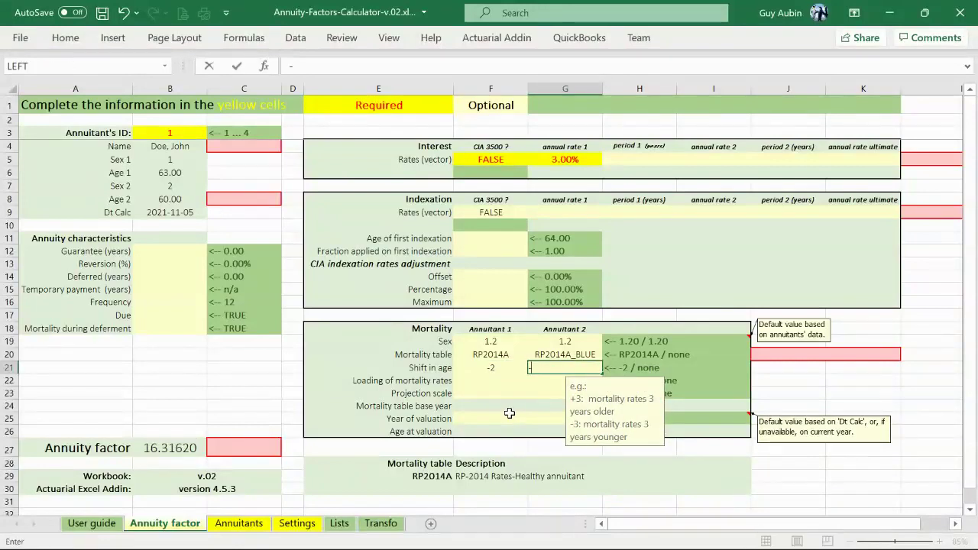
pyautogui.press('Return')
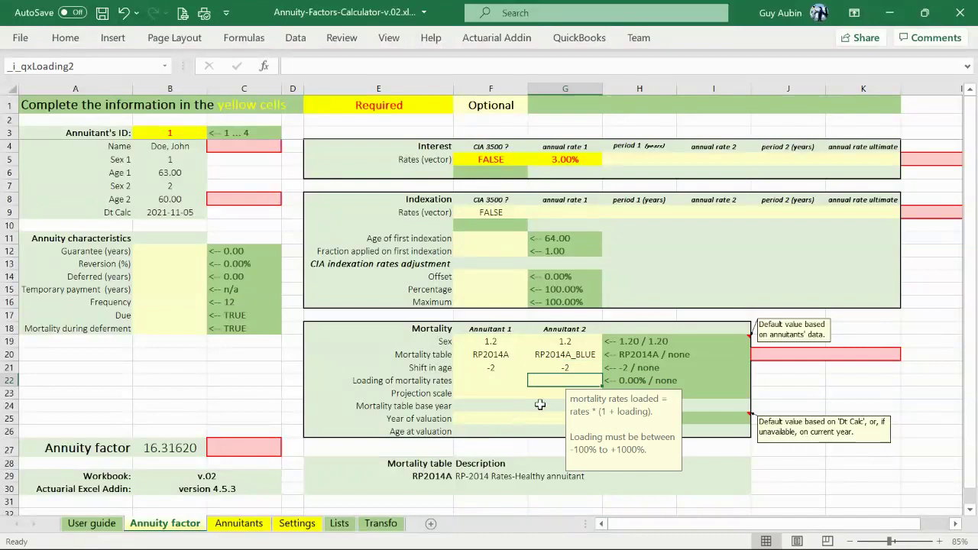
# Step: Set the loading of mortality rates to -15% for Annuitant 1 and -10% for Annuitant 2
pyautogui.click(494, 380)
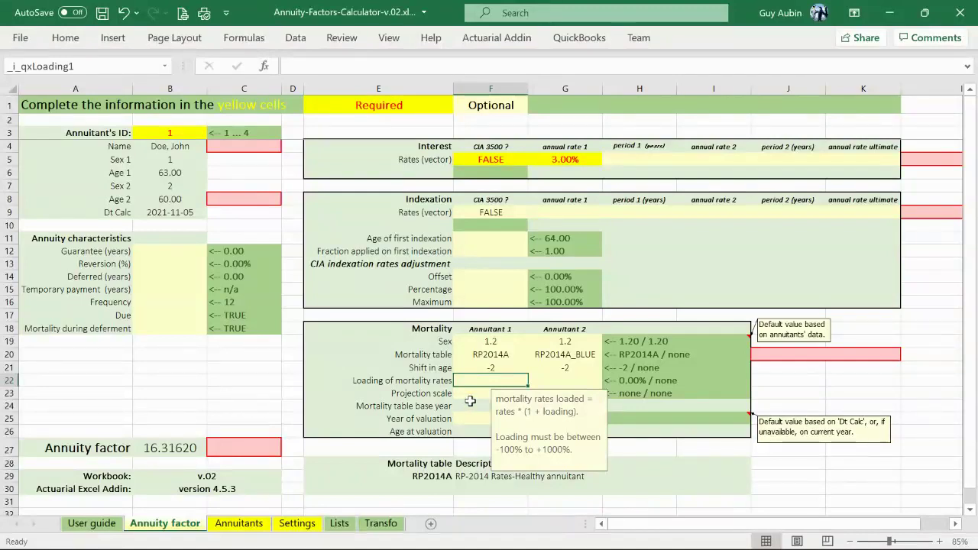
pyautogui.write('-.15')
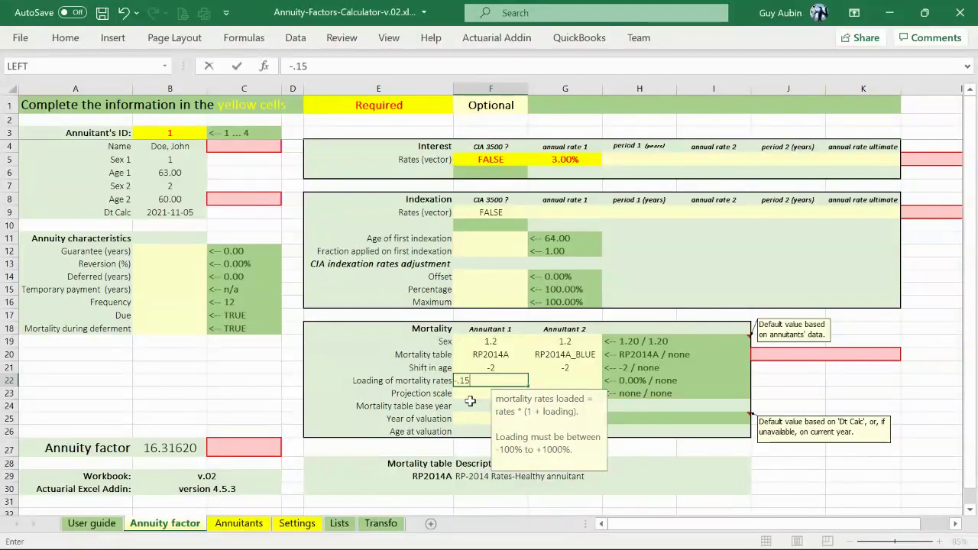
pyautogui.press('Return')
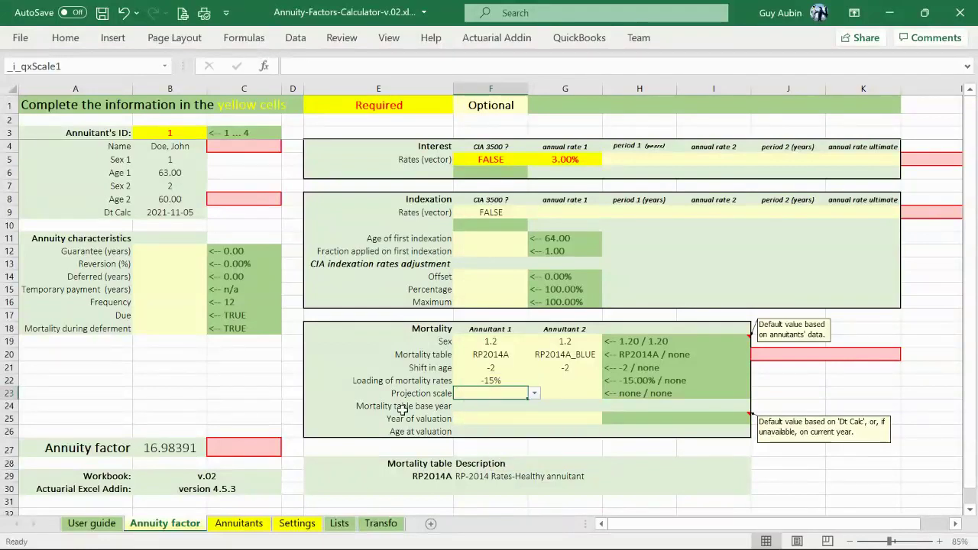
pyautogui.click(181, 442)
pyautogui.click(539, 379)
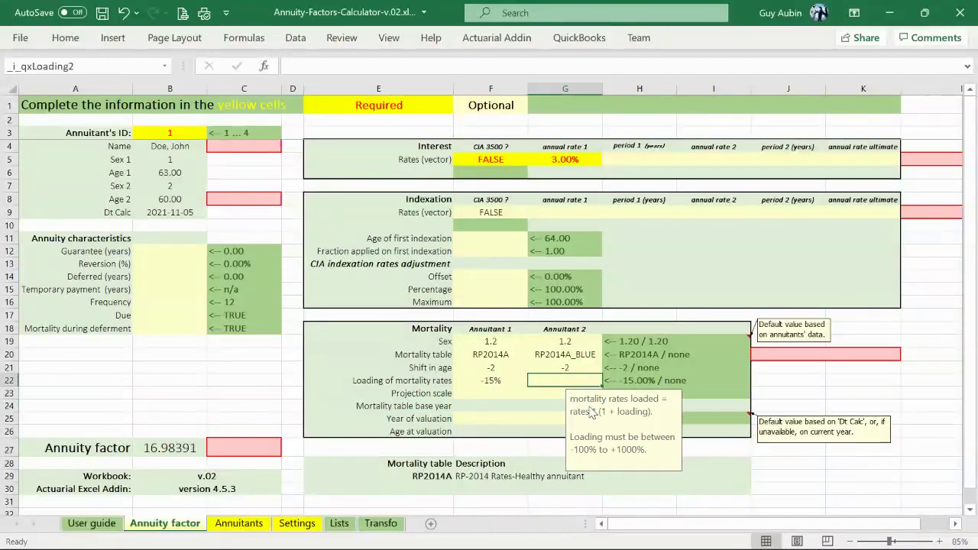
pyautogui.write('-10%')
pyautogui.press('Return')
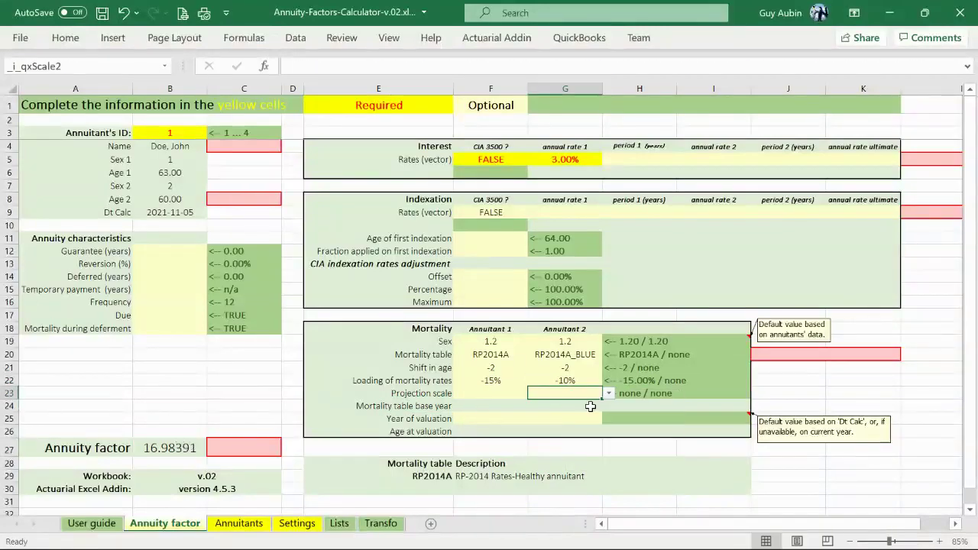
# Step: Set the reversion percentage in the annuity characteristics to 50%
pyautogui.click(202, 265)
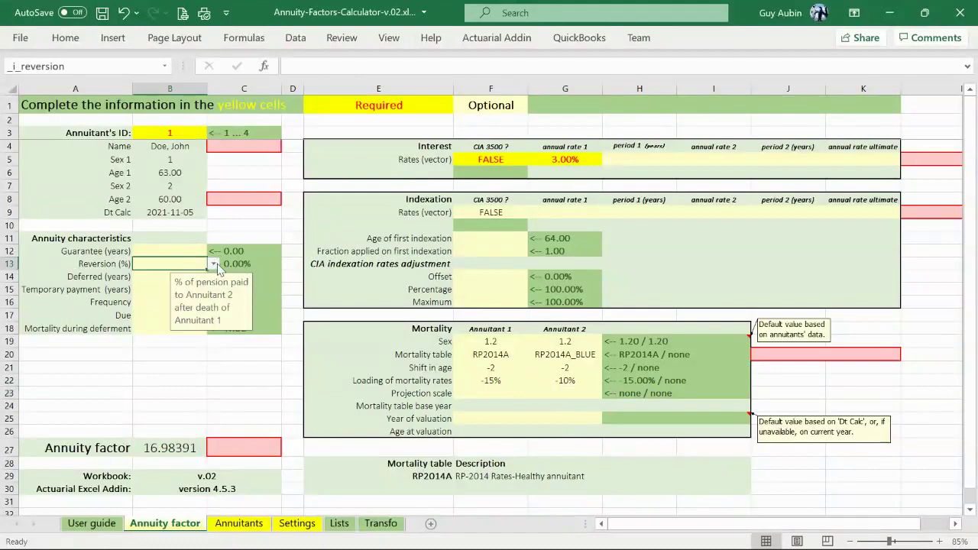
pyautogui.click(214, 265)
pyautogui.click(164, 291)
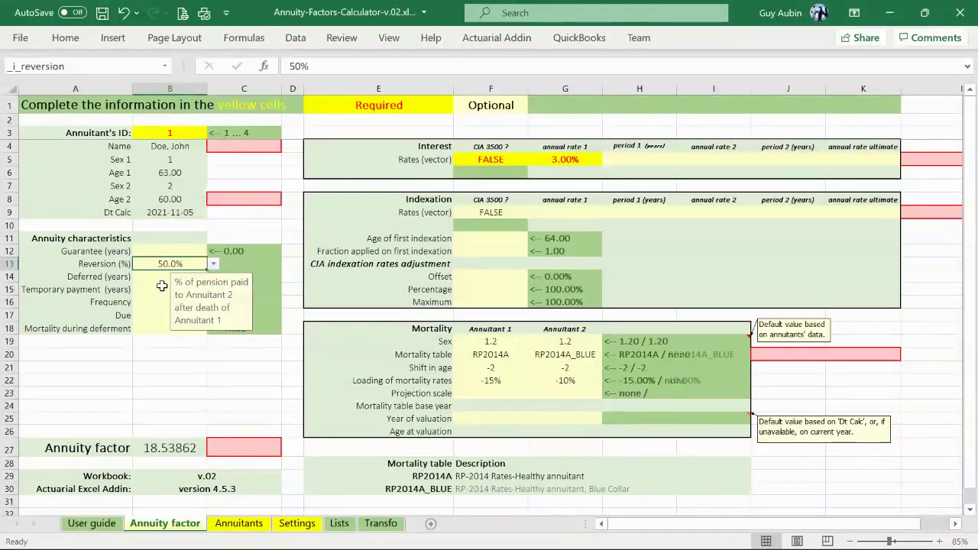
pyautogui.click(221, 370)
pyautogui.click(171, 268)
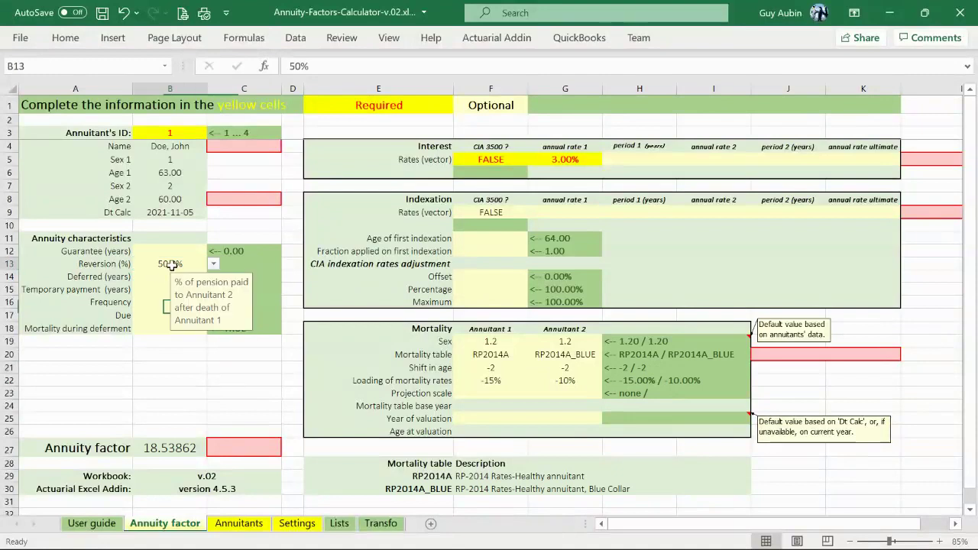
pyautogui.click(865, 395)
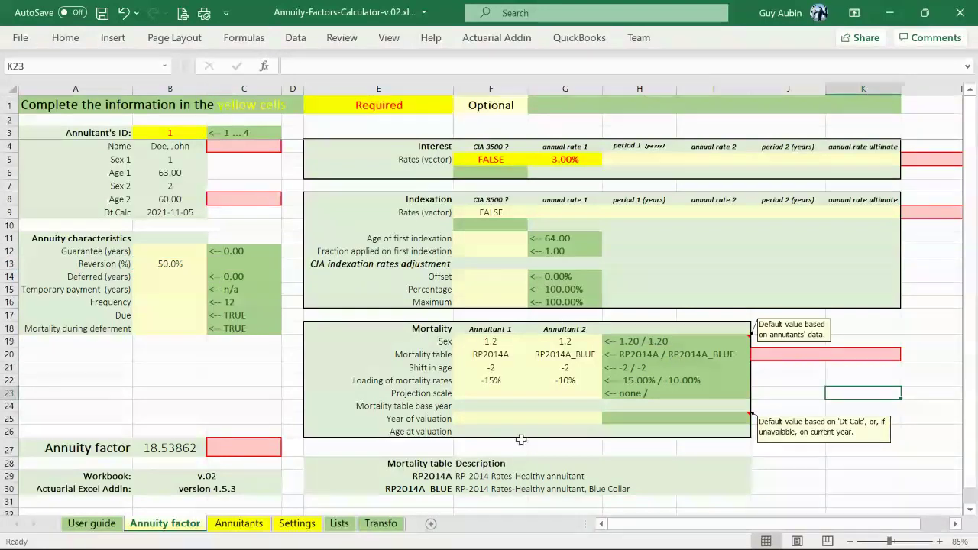
# Step: Choose ECH_MP2020 as the mortality projection scale for both annuitants
pyautogui.click(496, 395)
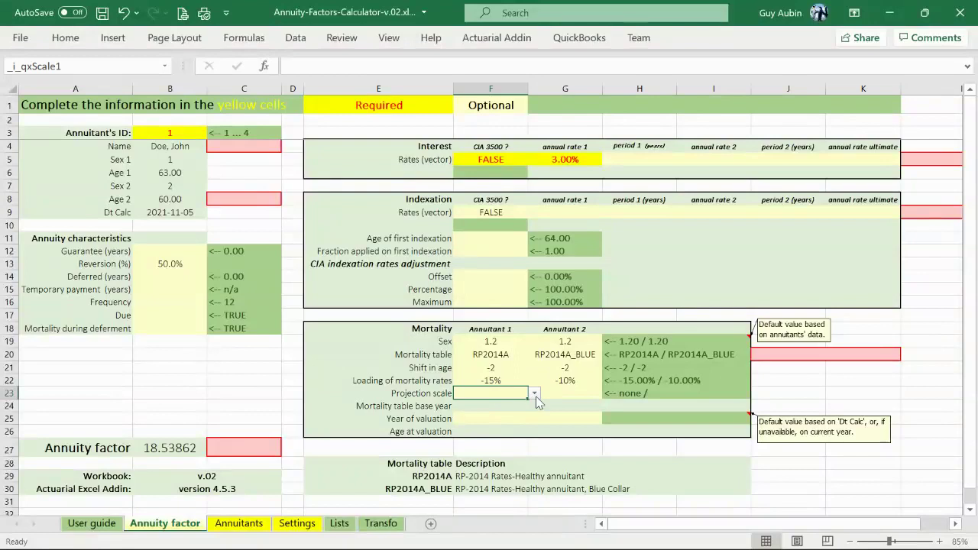
pyautogui.click(534, 394)
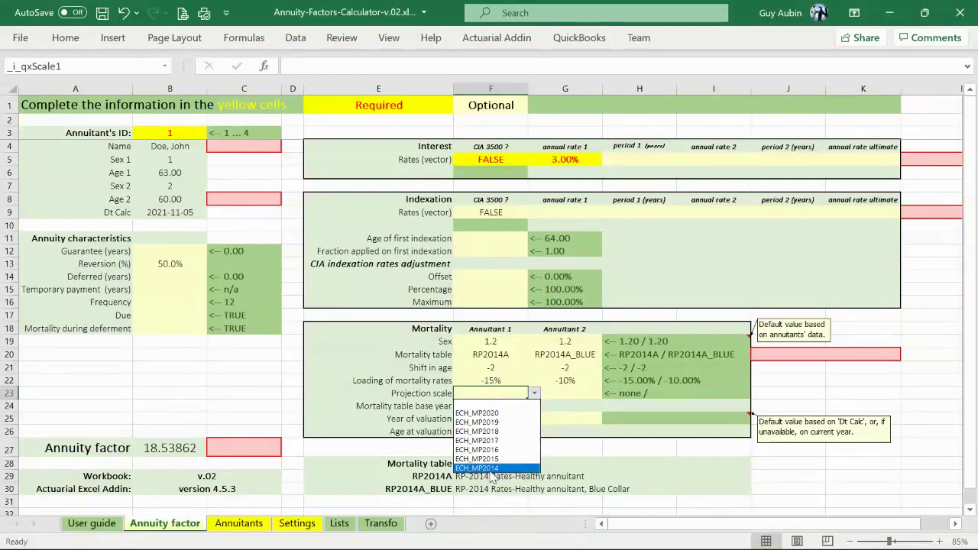
pyautogui.click(494, 414)
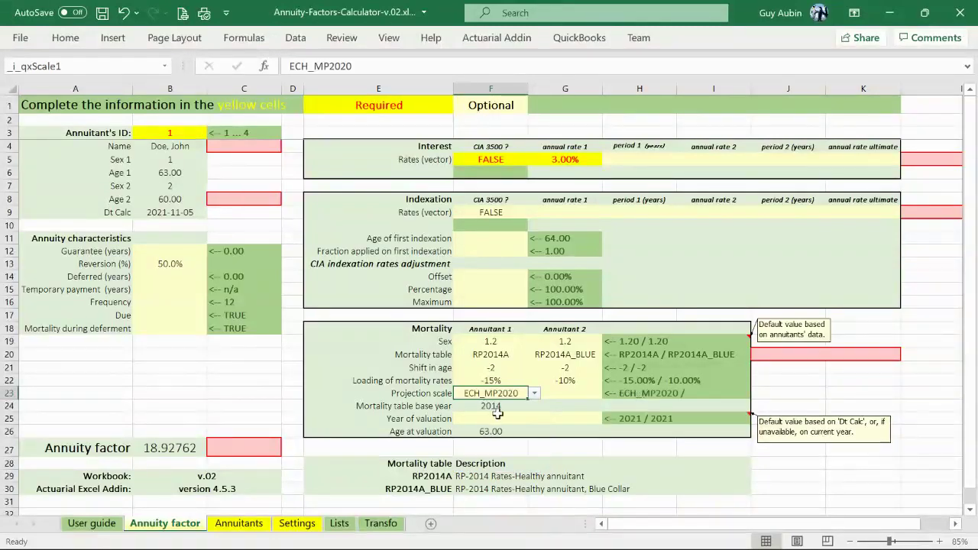
pyautogui.click(580, 392)
pyautogui.click(610, 394)
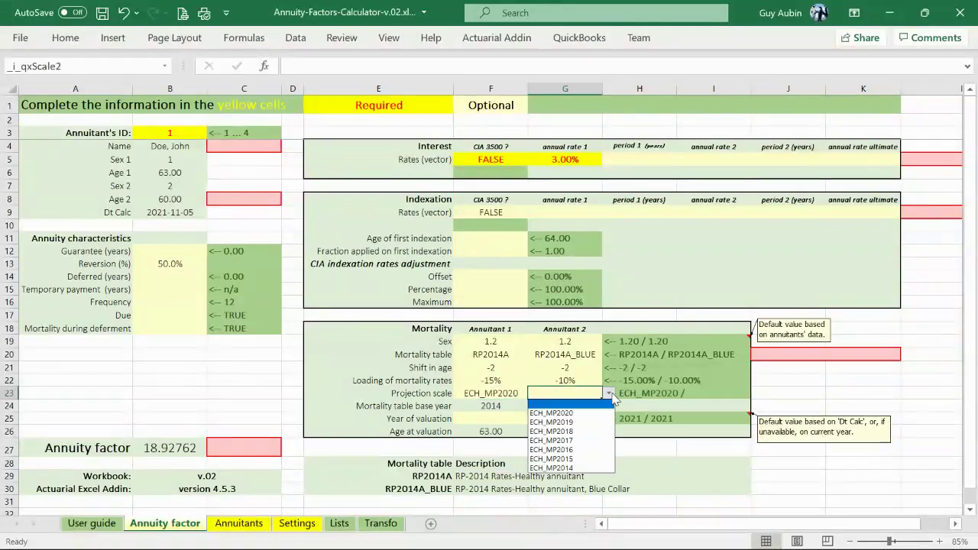
pyautogui.click(572, 413)
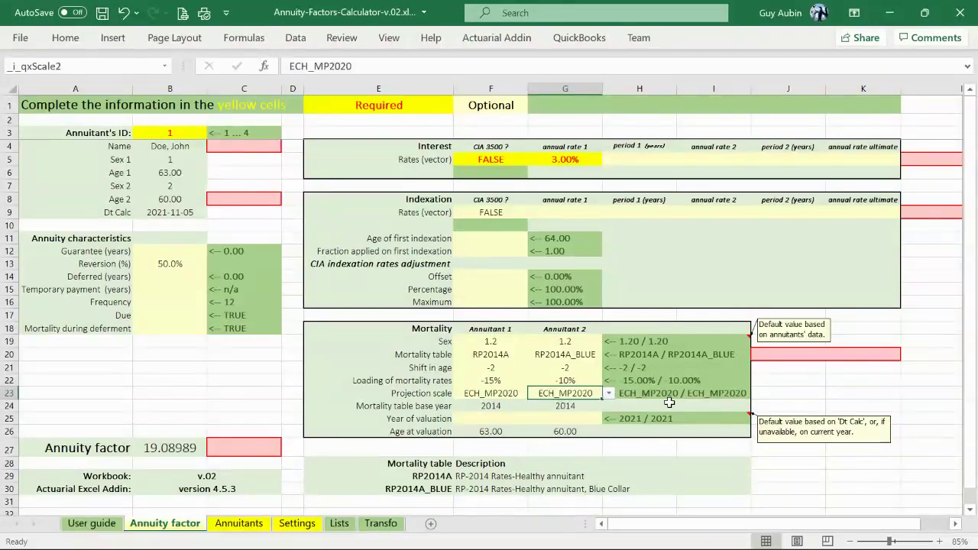
# Step: Review the applied-value cells beside the mortality inputs, from sex through projection scale
pyautogui.click(620, 342)
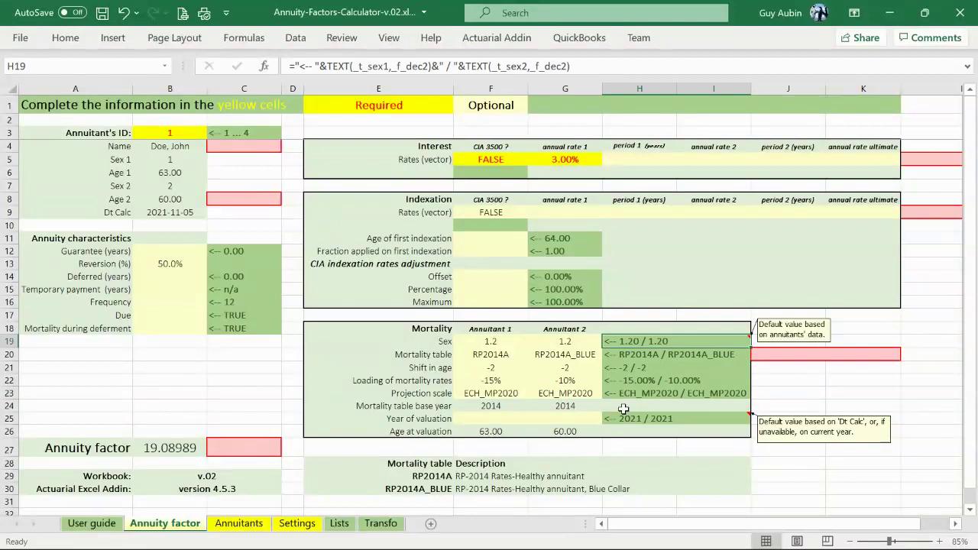
pyautogui.moveTo(624, 409); pyautogui.dragTo(634, 396)
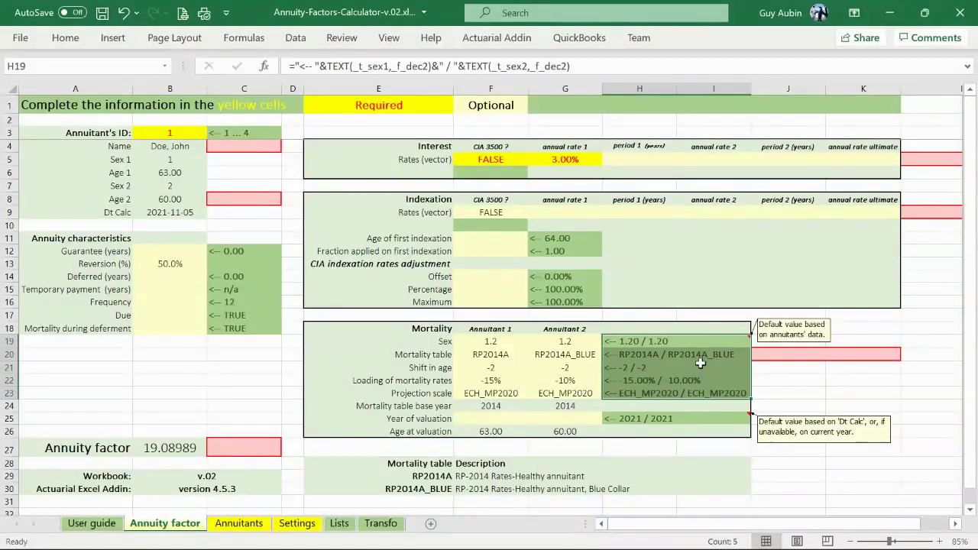
pyautogui.click(643, 354)
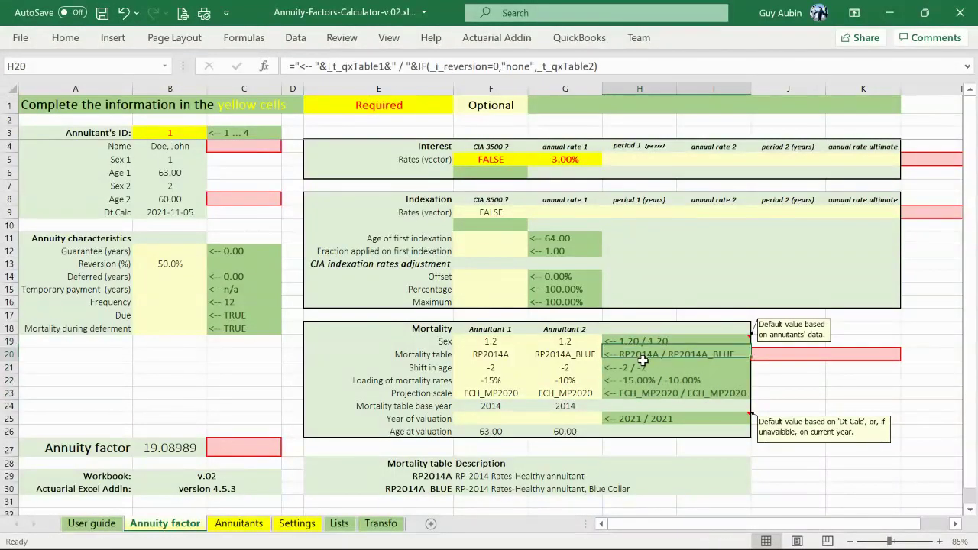
pyautogui.click(643, 367)
pyautogui.click(644, 380)
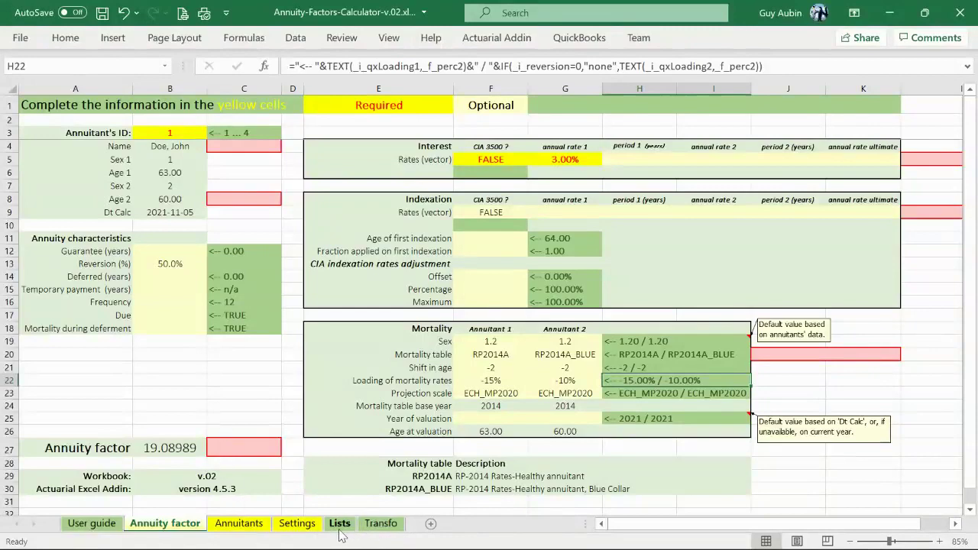
# Step: Examine the Lists sheet's option lists and the Canadian and United States mortality tables and projection scales
pyautogui.click(342, 529)
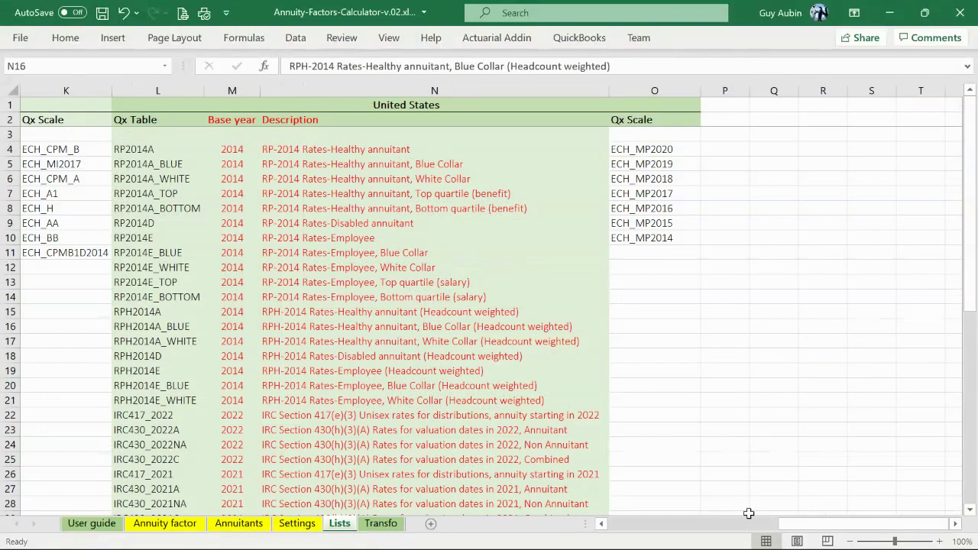
pyautogui.moveTo(787, 524); pyautogui.dragTo(605, 524)
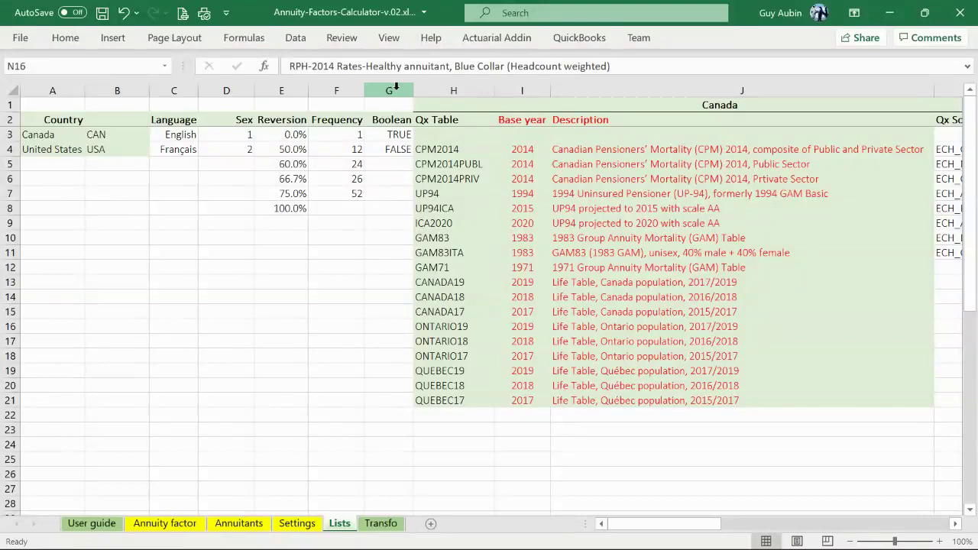
pyautogui.moveTo(658, 524); pyautogui.dragTo(718, 525)
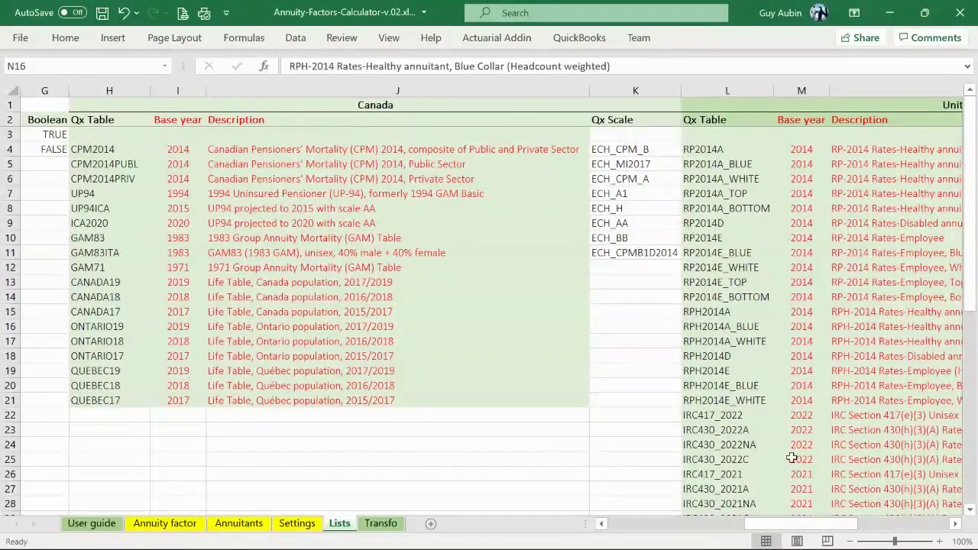
pyautogui.moveTo(782, 529); pyautogui.dragTo(809, 528)
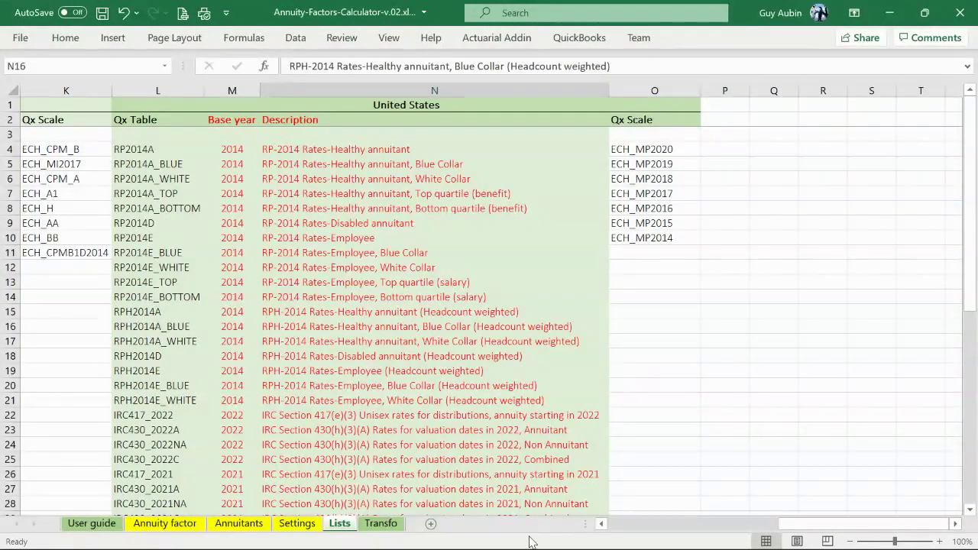
# Step: Look through the intermediate calculations in the Transfo sheet, from the annuitant data down to the CIA rates
pyautogui.click(381, 525)
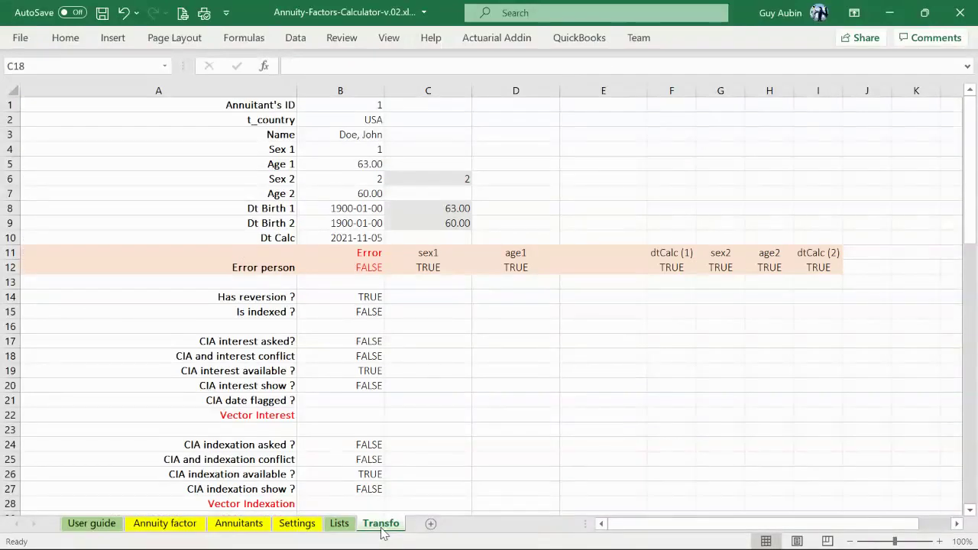
pyautogui.scroll(-13, 537, 461)
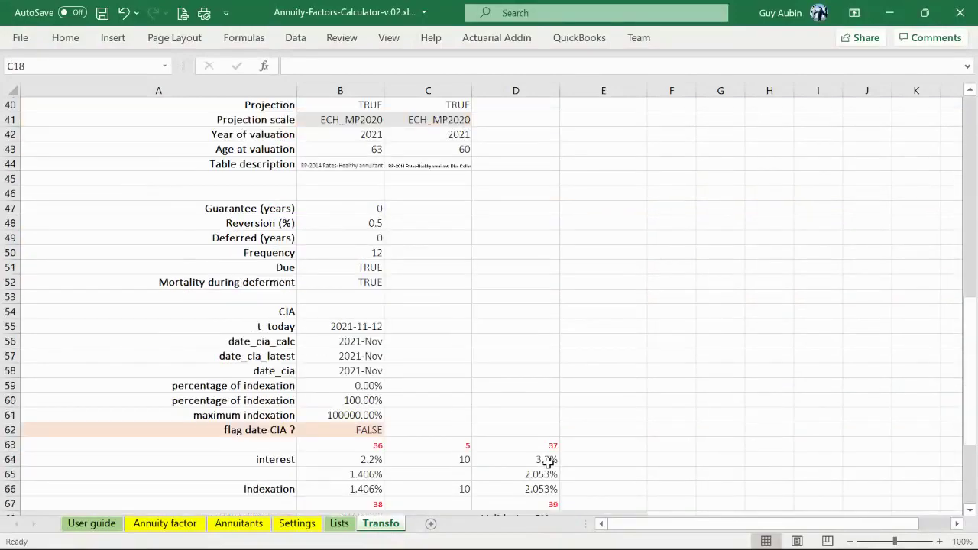
pyautogui.scroll(-6, 549, 462)
pyautogui.scroll(8, 563, 451)
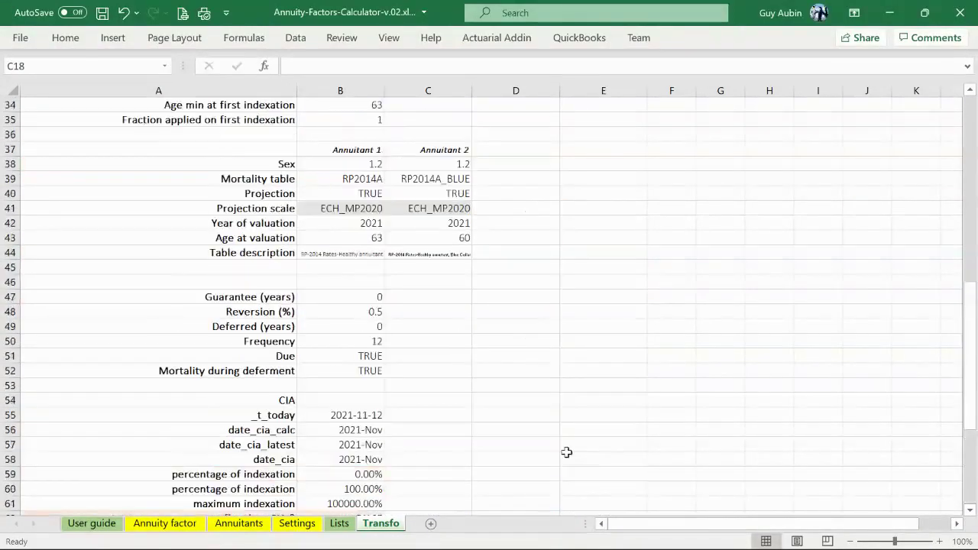
pyautogui.scroll(11, 567, 452)
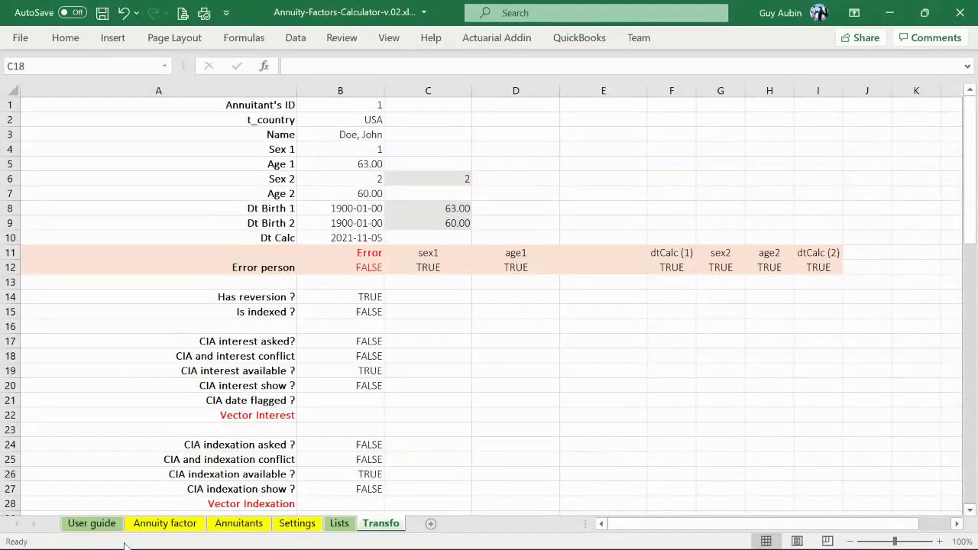
# Step: Return to the Annuity factor sheet and review the mortality inputs and the CIA 3500 interest option
pyautogui.click(164, 523)
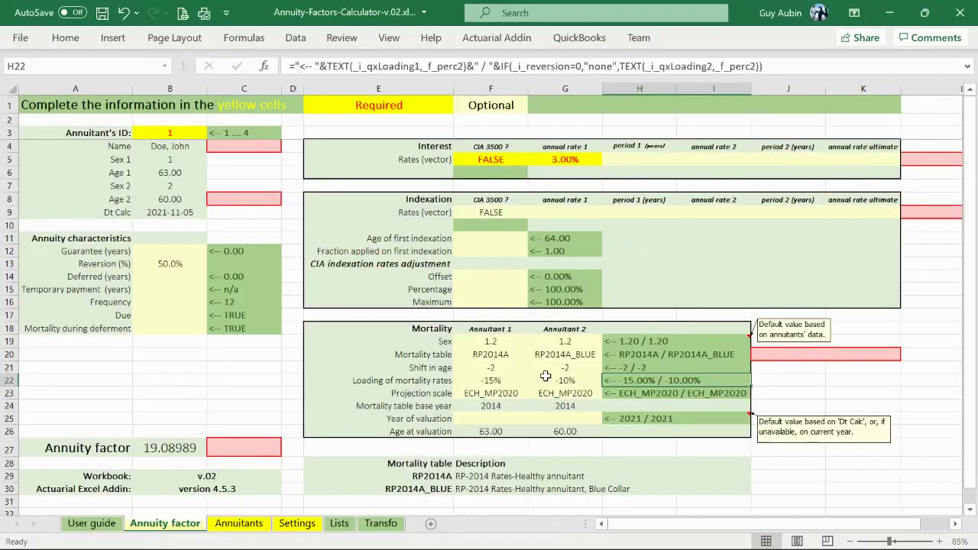
pyautogui.click(545, 376)
pyautogui.click(491, 355)
pyautogui.click(490, 342)
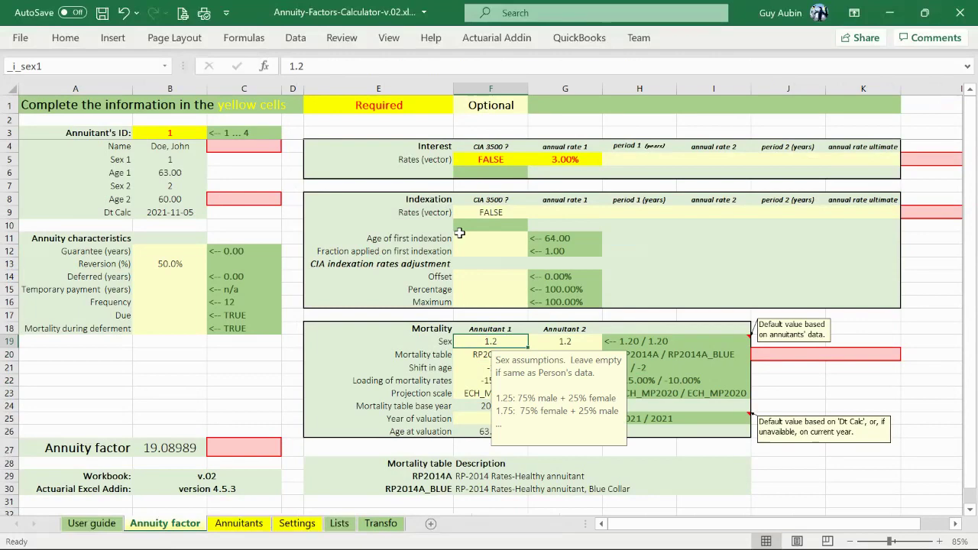
pyautogui.click(490, 158)
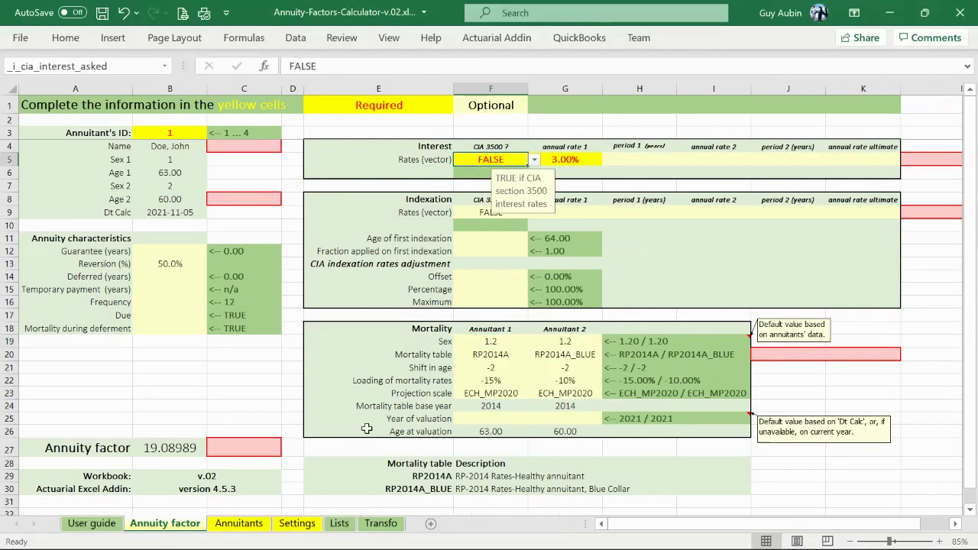
# Step: Look over the Annuitants and Settings sheets, and open the User guide sheet
pyautogui.click(233, 525)
pyautogui.click(190, 527)
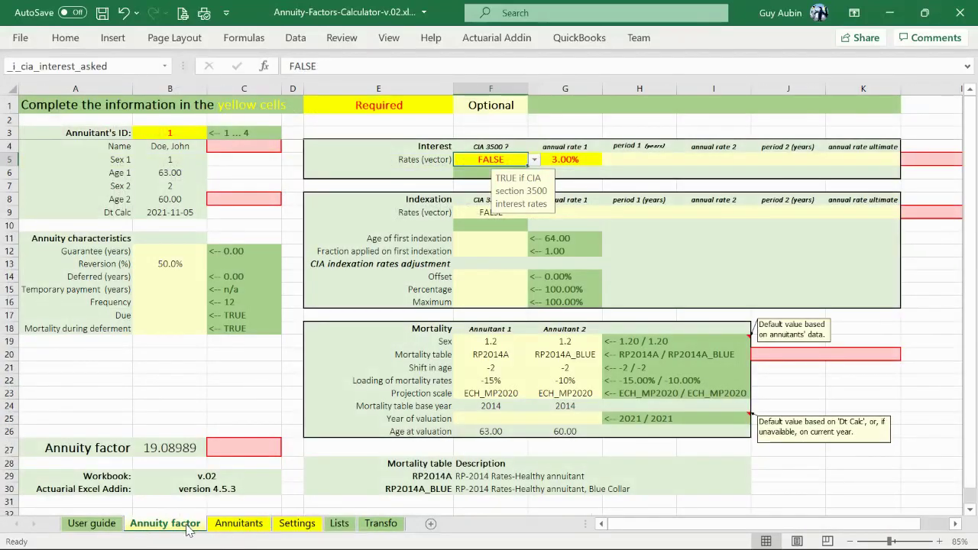
pyautogui.click(222, 529)
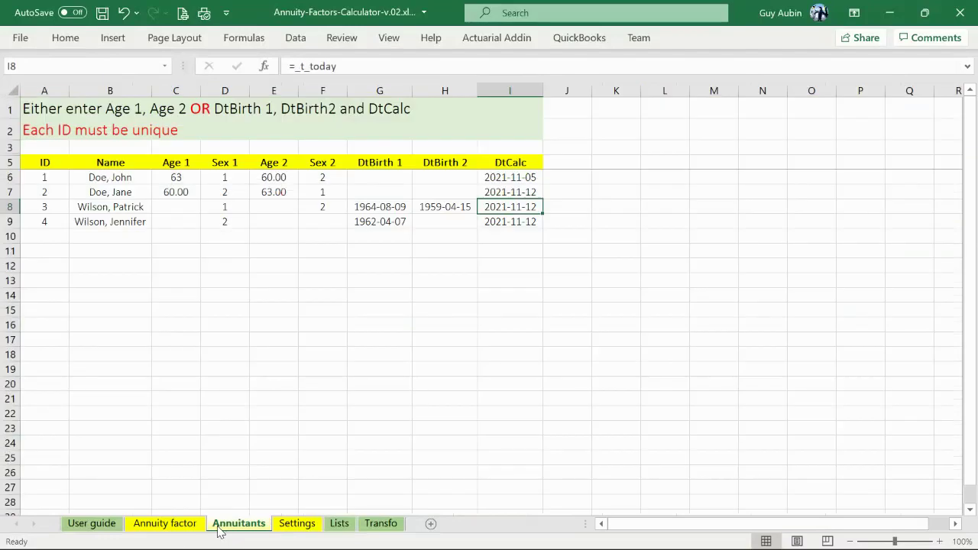
pyautogui.click(294, 526)
pyautogui.click(88, 525)
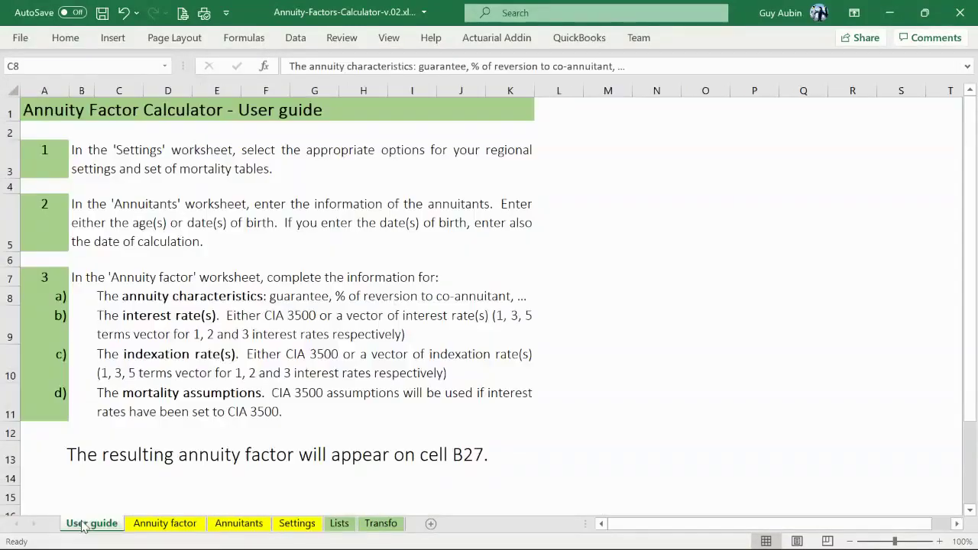